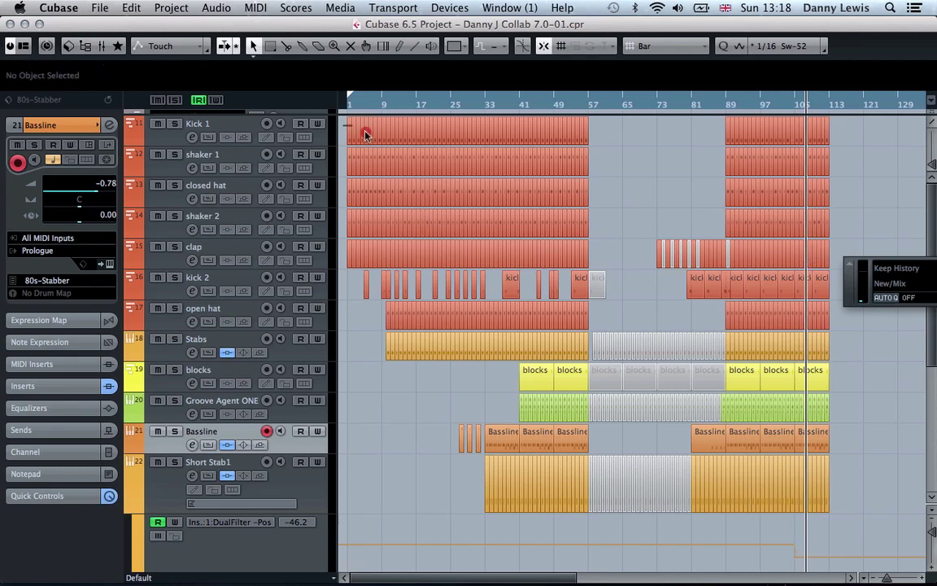
Glue the eight one-bar Kick 1 parts in bars 1–8 into a single part.
left_click_drag(383, 138, 382, 138)
key("8")
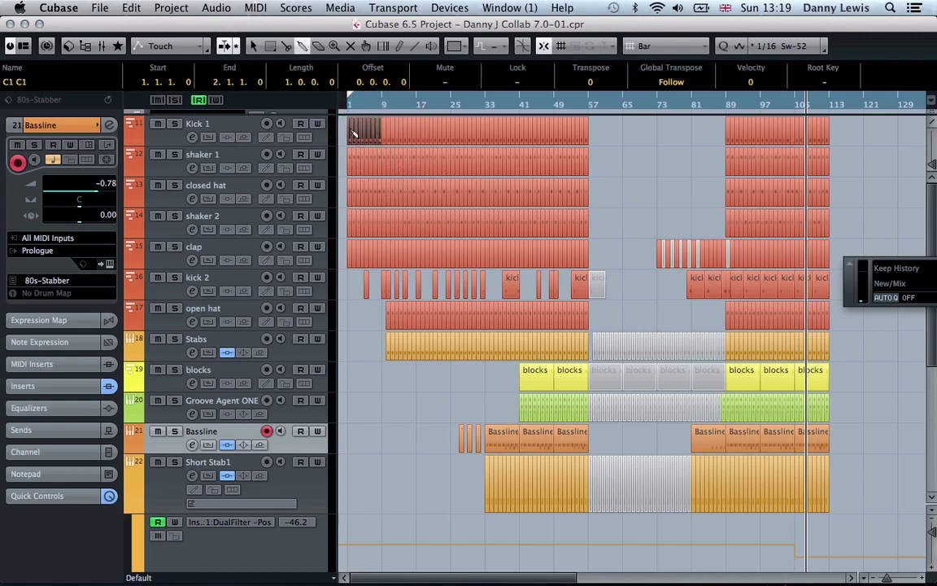
left_click(352, 132)
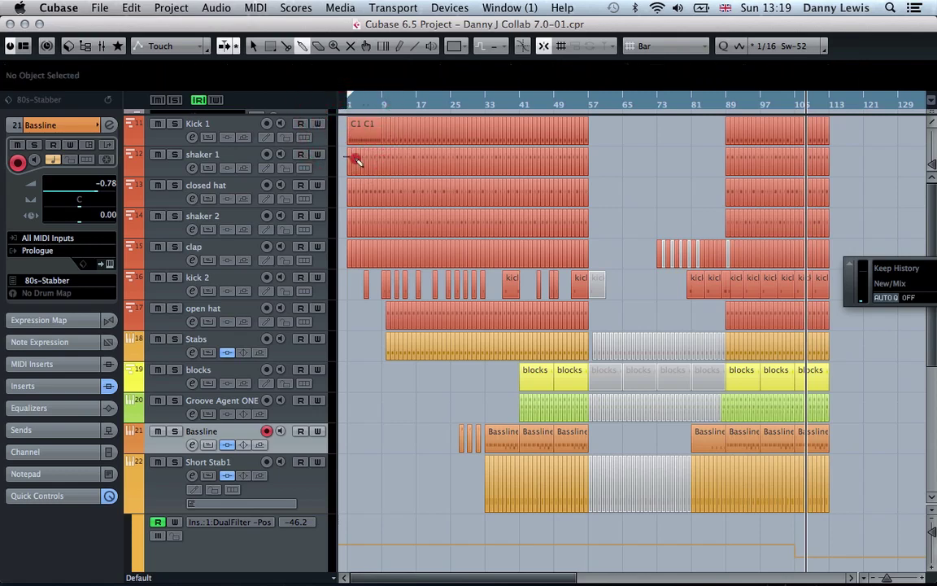
Glue the one-bar parts in bars 1–8 into one part each on the shaker 1, closed hat, shaker 2 and clap tracks.
mouse_move(345, 160)
left_mouse_down()
mouse_move(376, 163)
mouse_move(381, 222)
mouse_move(373, 222)
mouse_move(382, 230)
left_mouse_up()
left_click(355, 157)
left_click(360, 188)
left_click(345, 223)
left_click(350, 248)
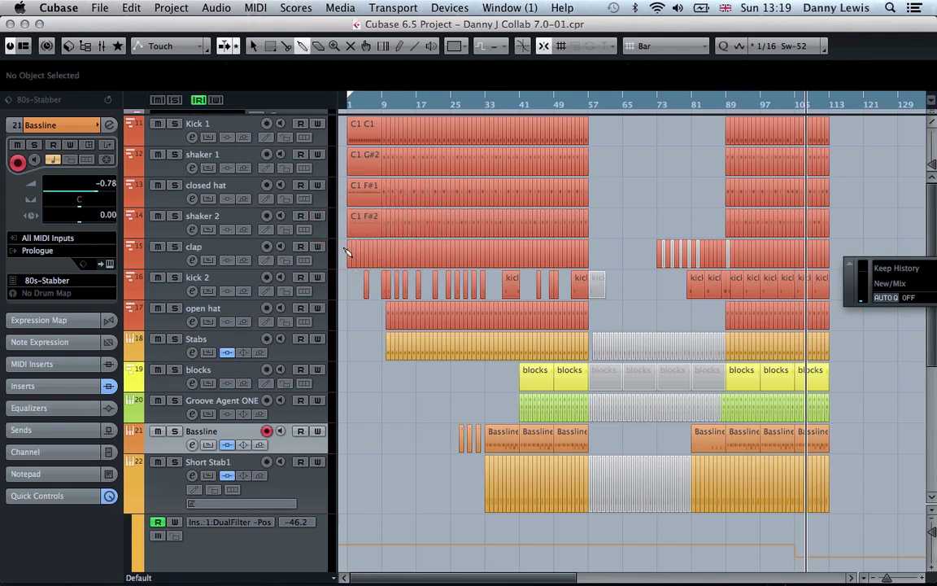
left_click_drag(382, 253, 376, 255)
left_click(376, 256)
Name the parts on the Kick 1, shaker 1, closed hat, shaker 2 and clap tracks after their tracks.
key("h")
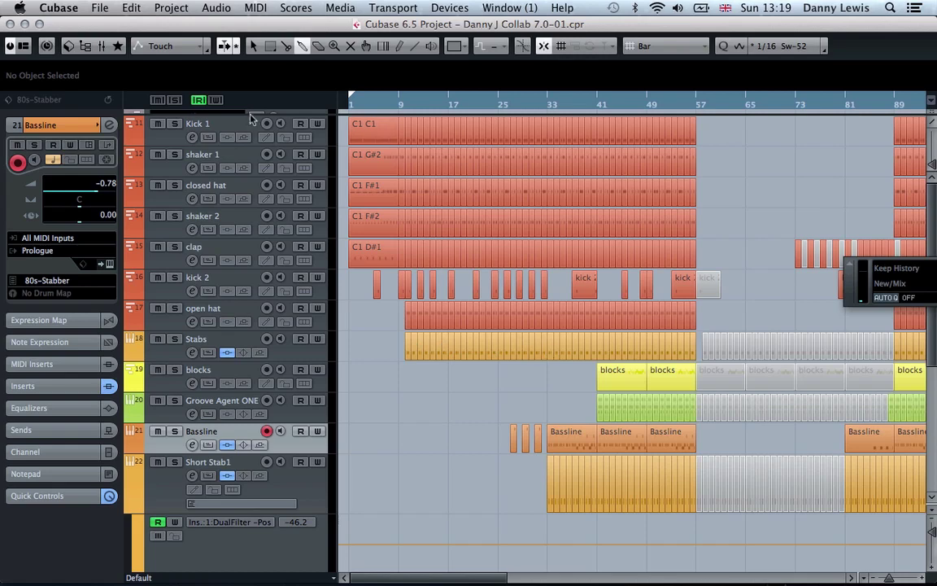
double_click(219, 124)
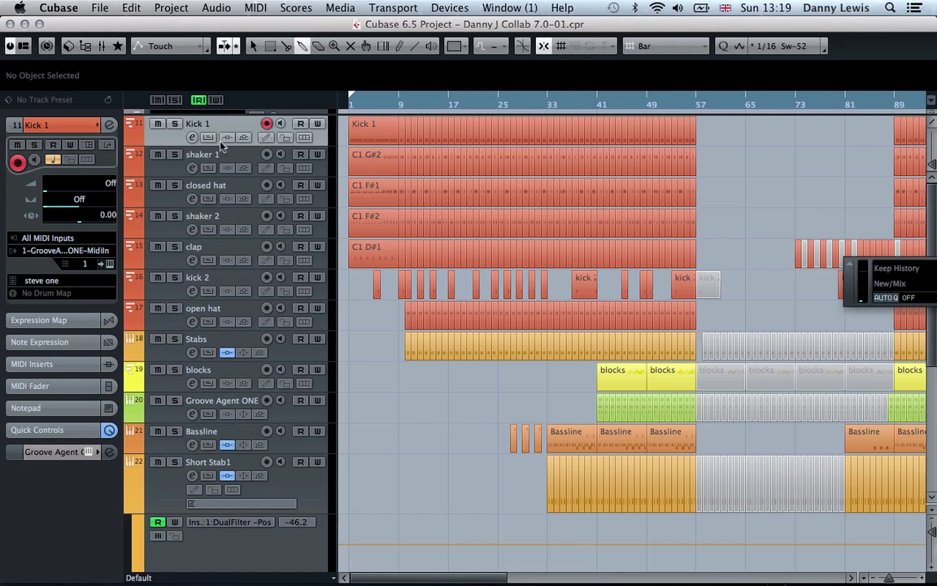
double_click(214, 154)
key("Return")
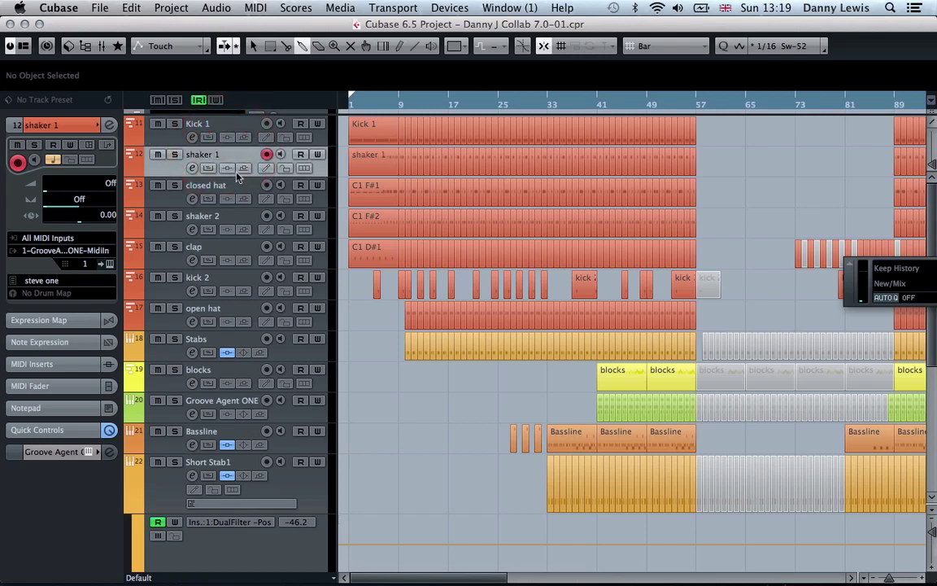
left_click(236, 180)
double_click(239, 186)
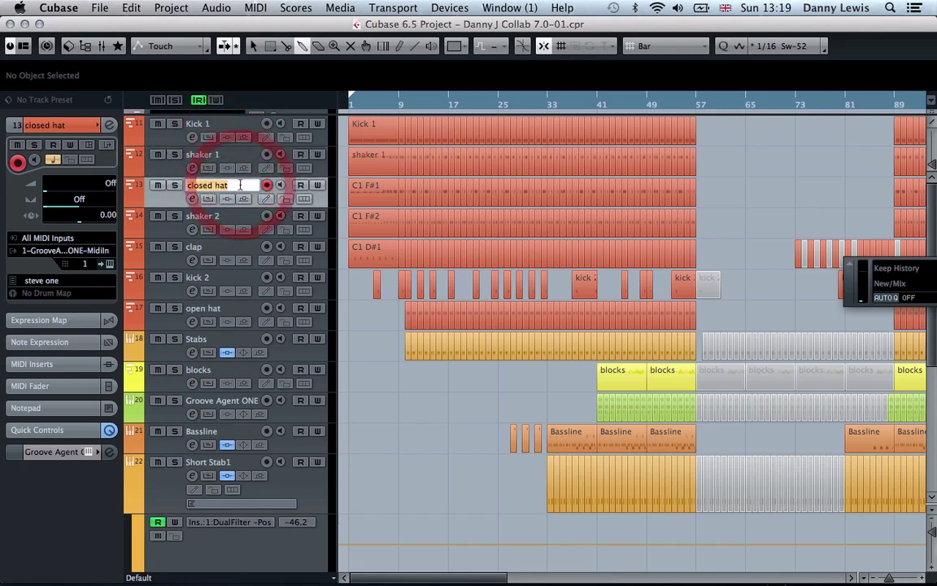
key("Return")
double_click(235, 210)
key("Return")
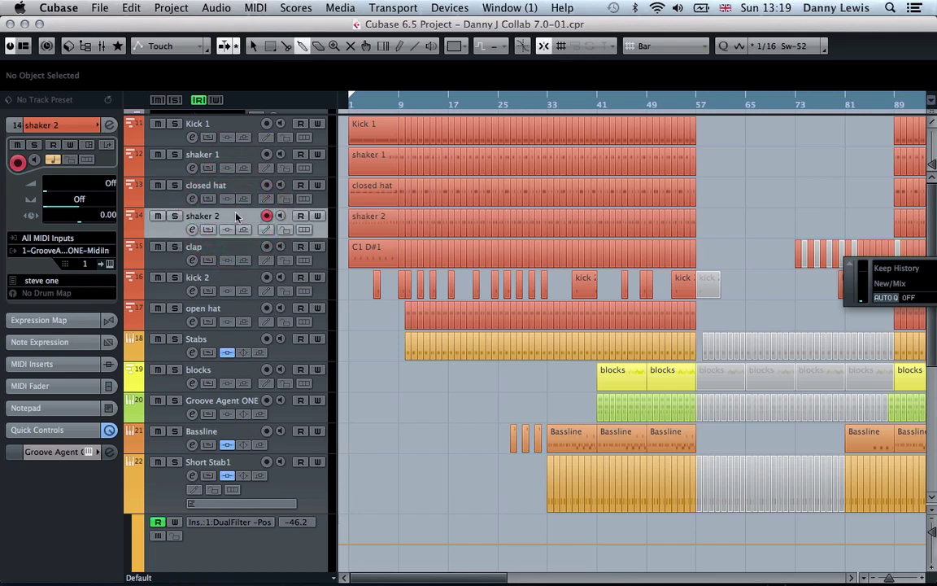
left_click(228, 254)
double_click(225, 248)
key("Return")
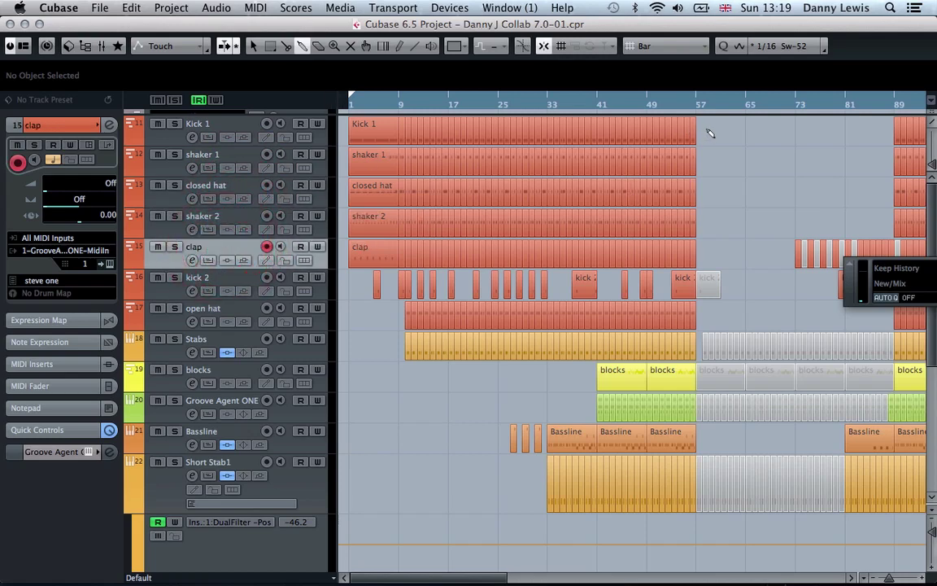
Replace the one-bar parts in bars 9–56 of the Kick 1 to clap tracks with six duplicates of the glued eight-bar parts.
left_click_drag(707, 132, 402, 255)
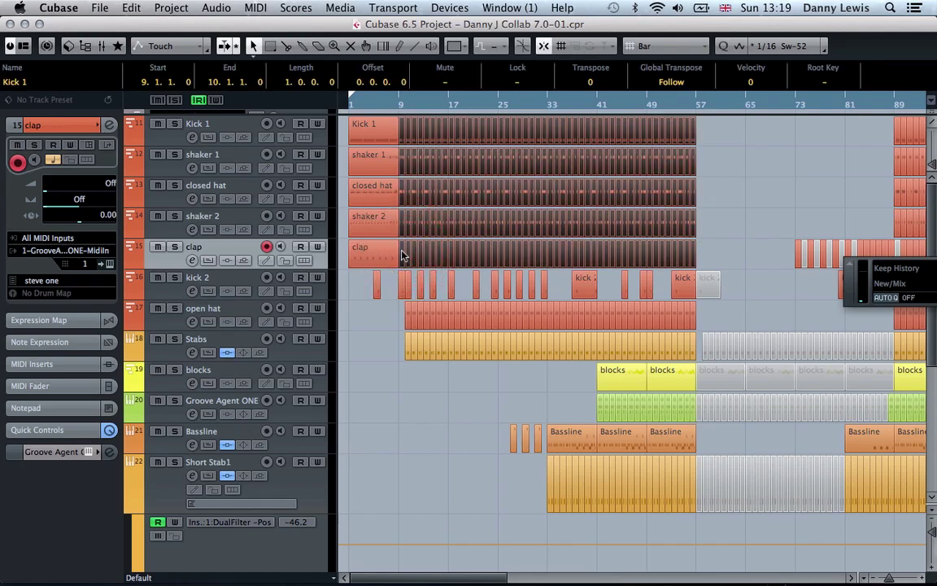
key("Delete")
left_click_drag(407, 128, 362, 266)
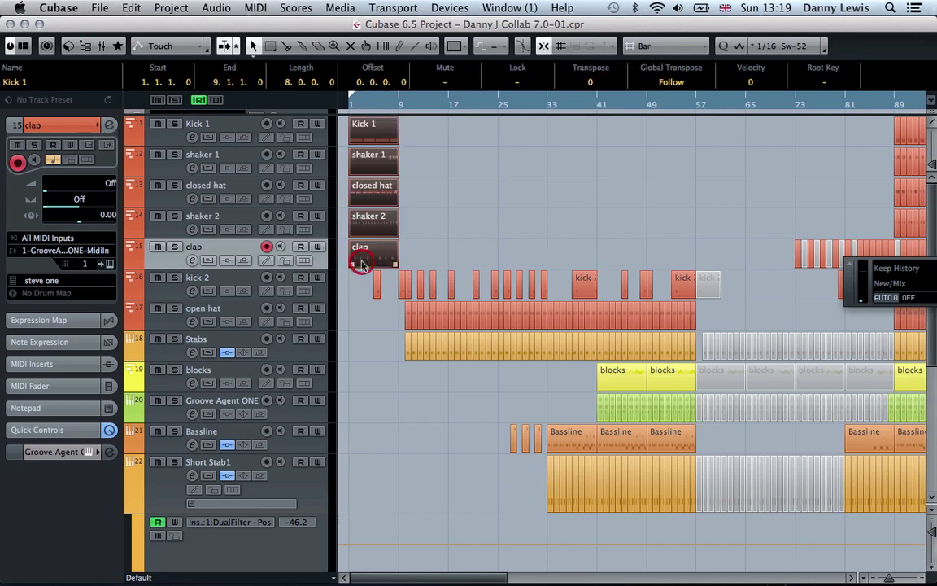
key("super+d")
key("super+d")
key("super+d")
key("super+d")
key("super+d")
key("super+d")
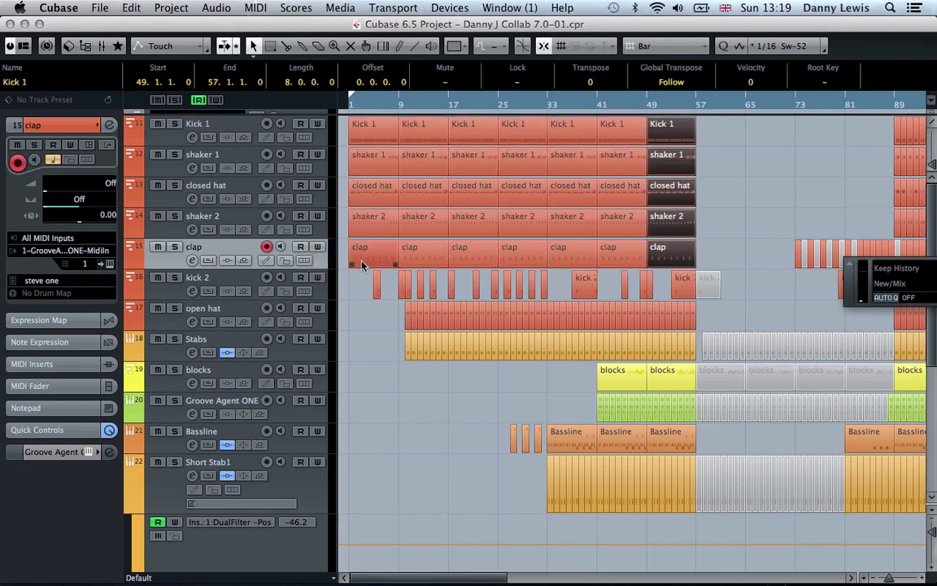
Play the project from bar 1 and glue the open hat and Stabs parts in bars 9–16 into one part per track.
double_click(351, 104)
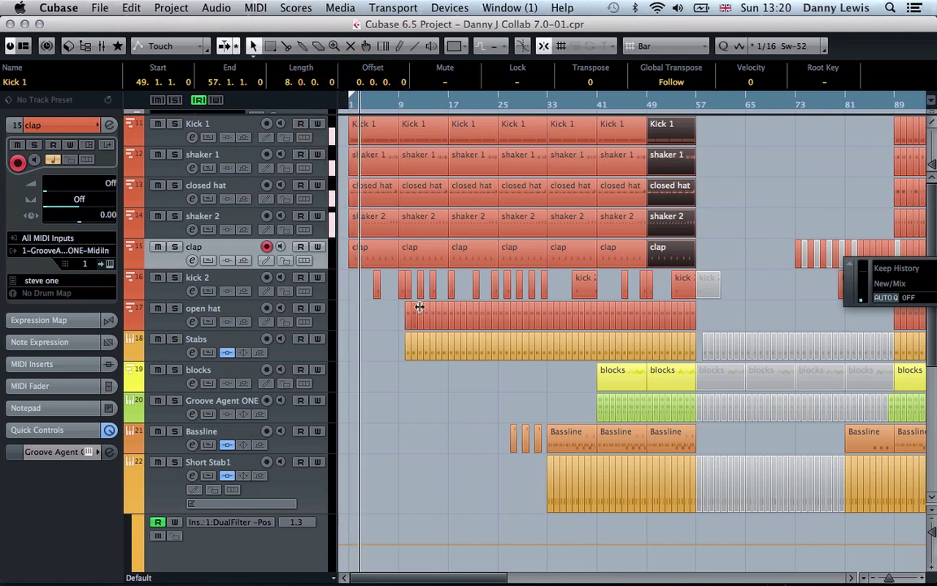
left_click_drag(390, 321, 401, 348)
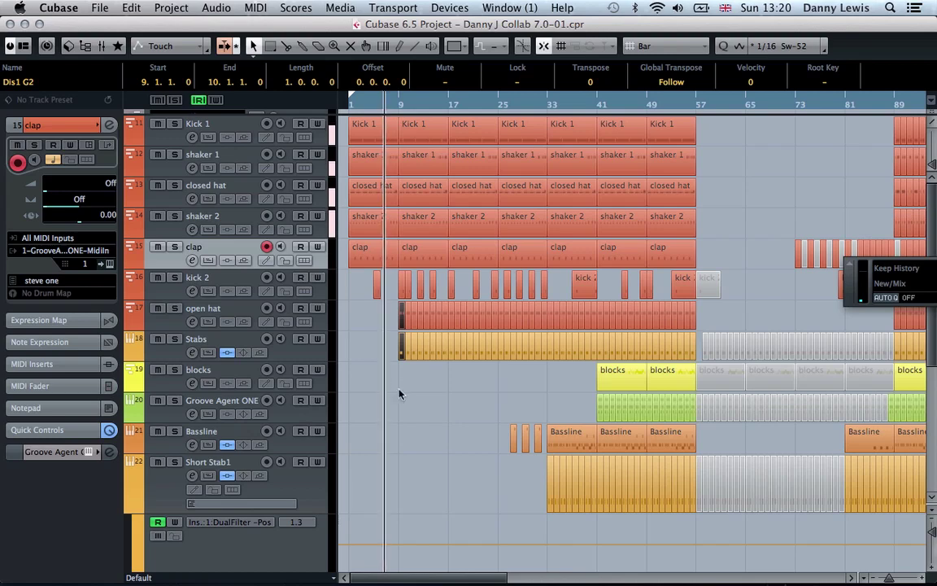
left_click_drag(399, 389, 427, 319)
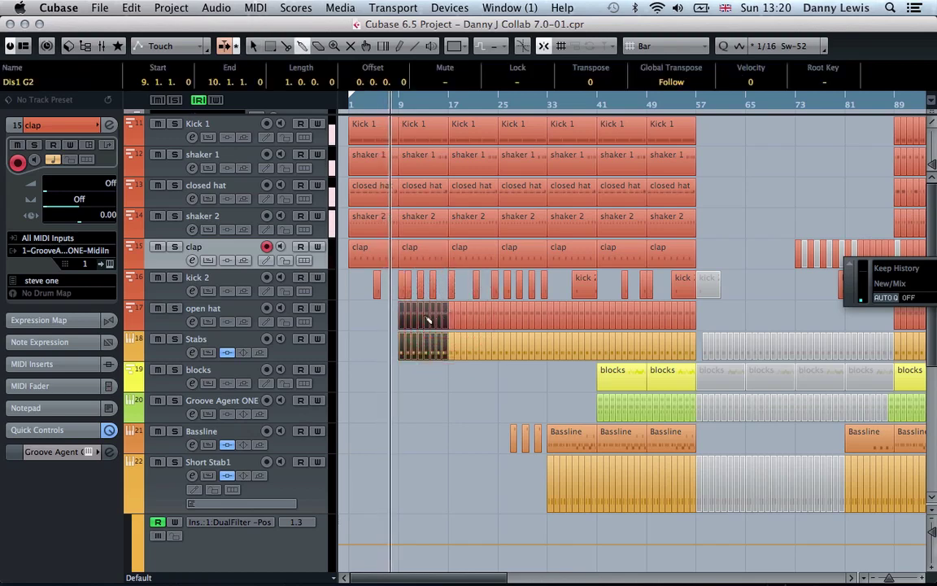
Name the parts on the open hat and Stabs tracks after their tracks.
left_click(230, 307)
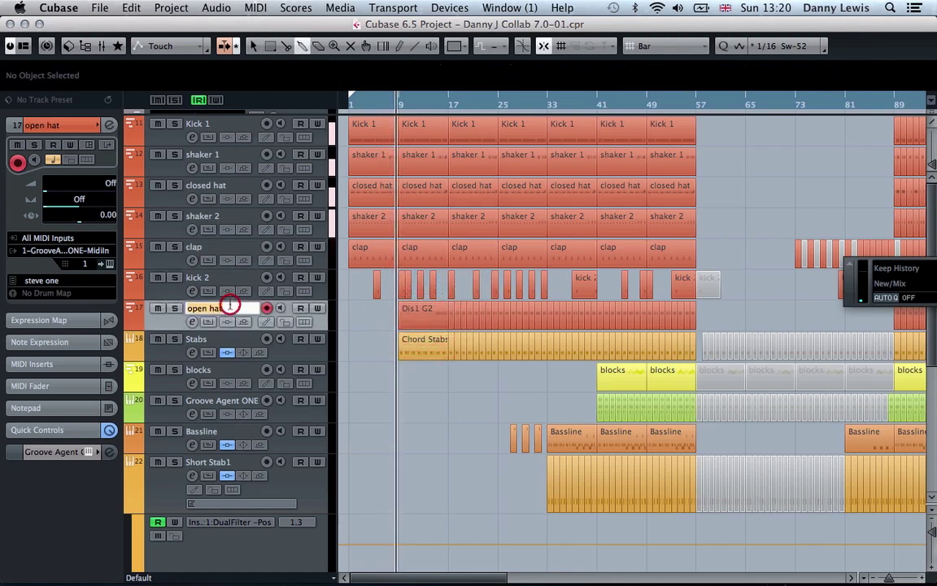
left_click(232, 339)
double_click(232, 338)
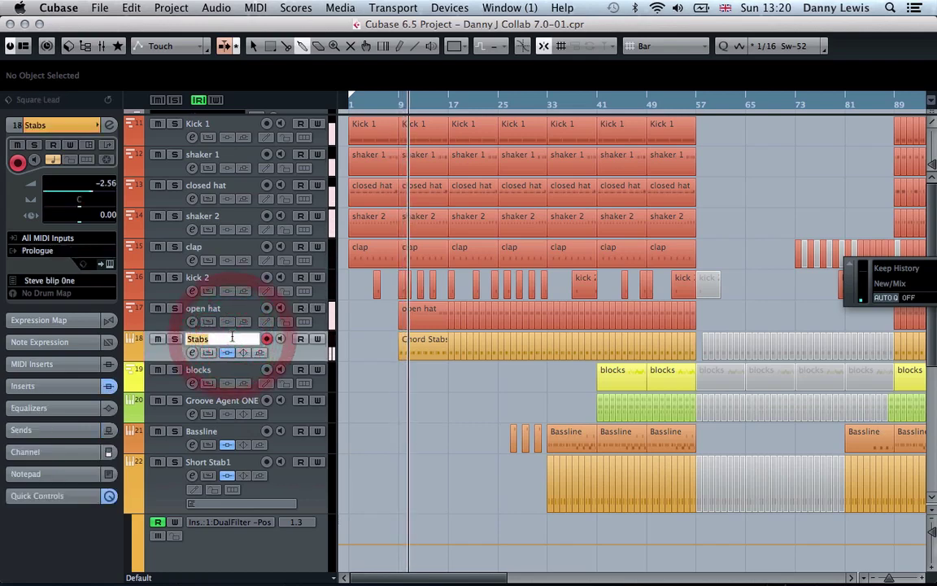
key("Return")
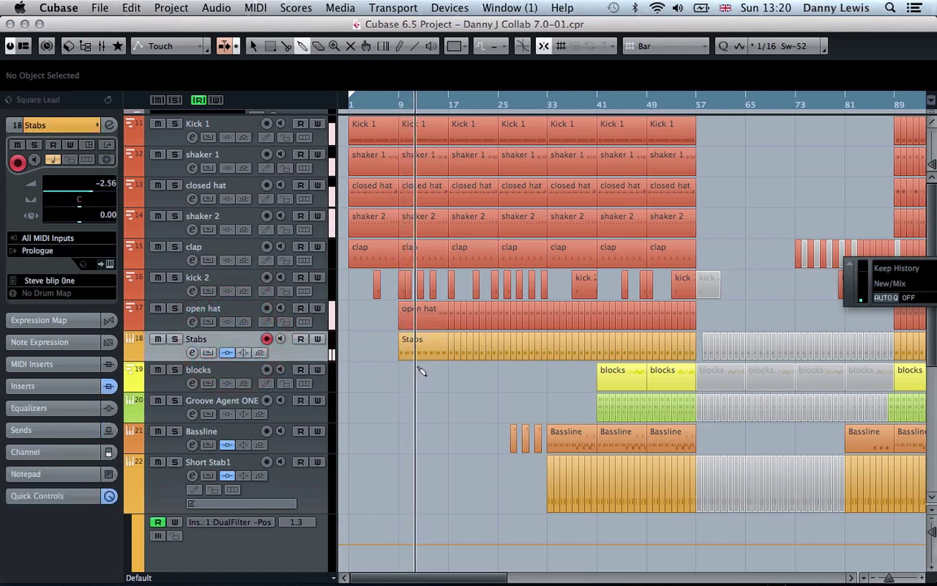
Check the Stabs track for used automation.
left_click(130, 356)
left_click(207, 369)
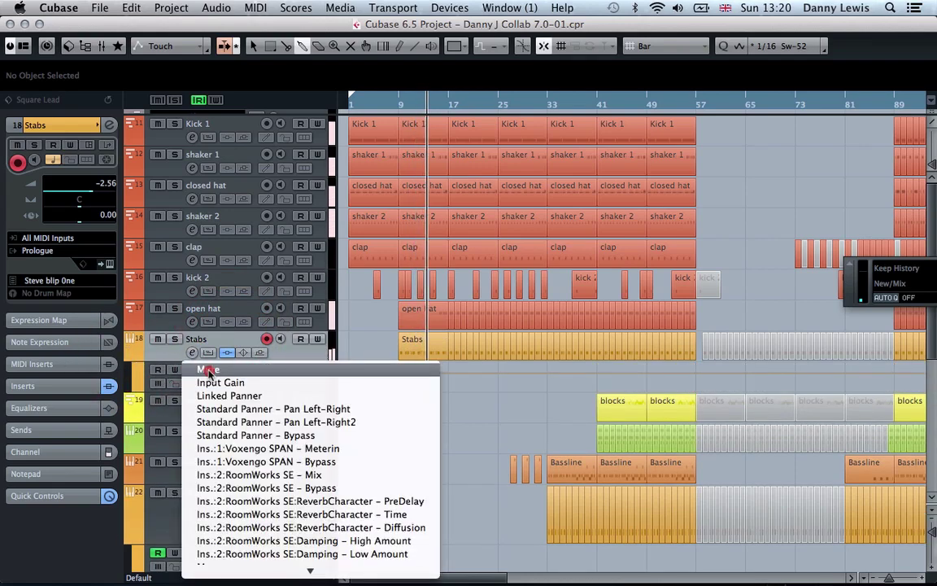
left_click(236, 338)
right_click(231, 330)
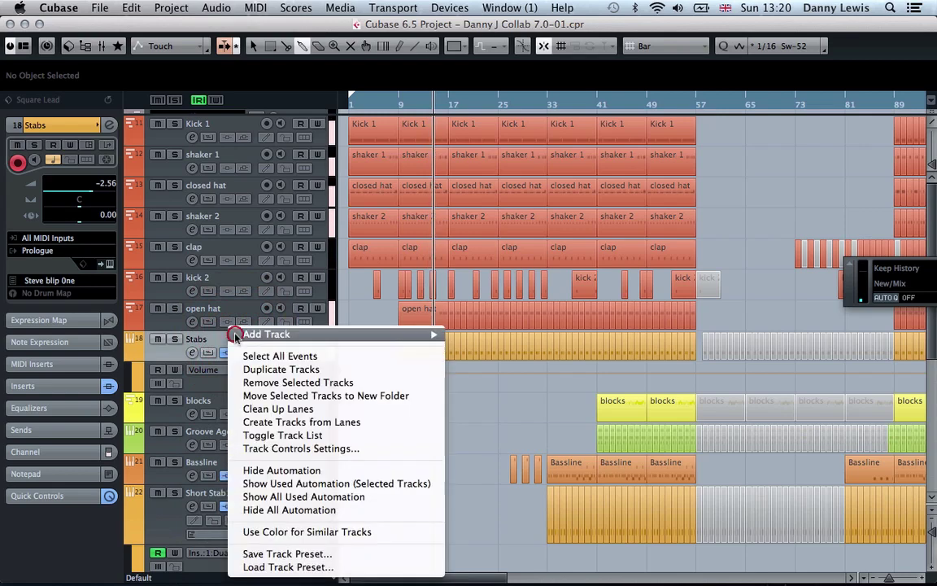
left_click(366, 495)
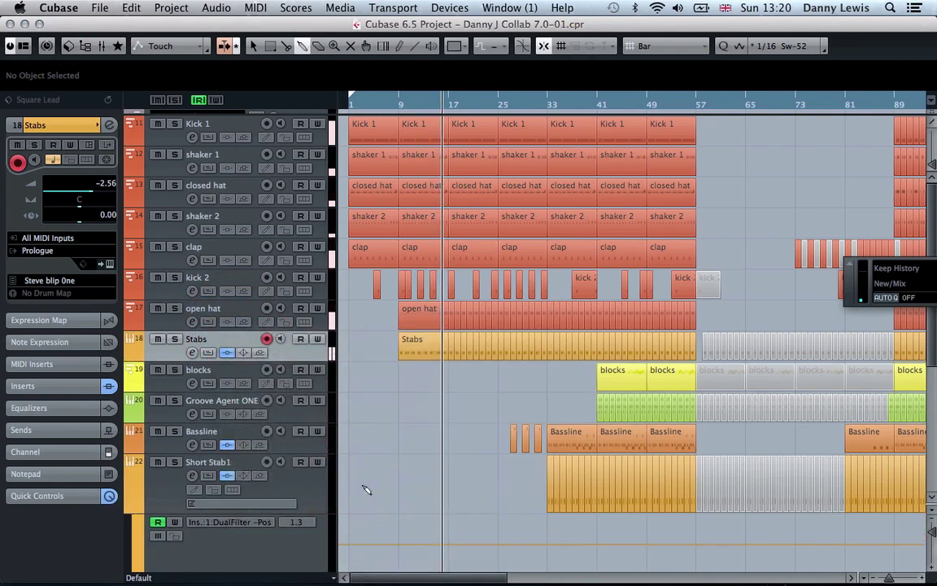
right_click(230, 334)
left_click(327, 490)
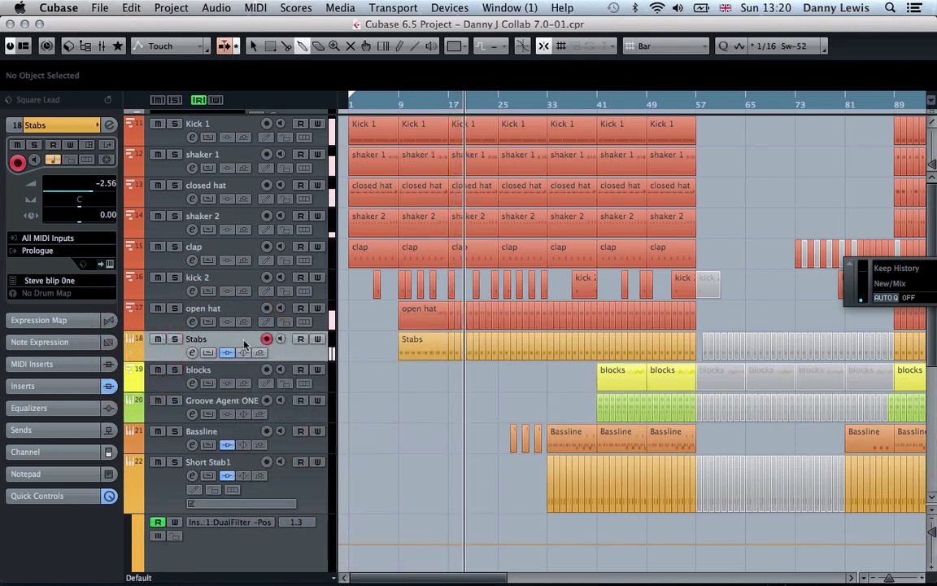
Solo the Stabs track to listen to it, rename it Synth Hit, and turn its solo off.
left_click(175, 339)
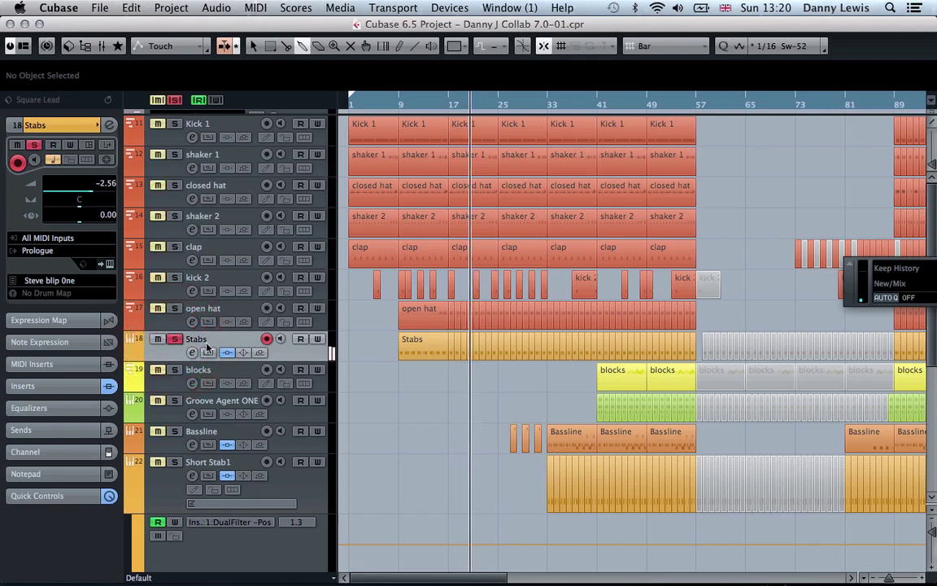
double_click(199, 341)
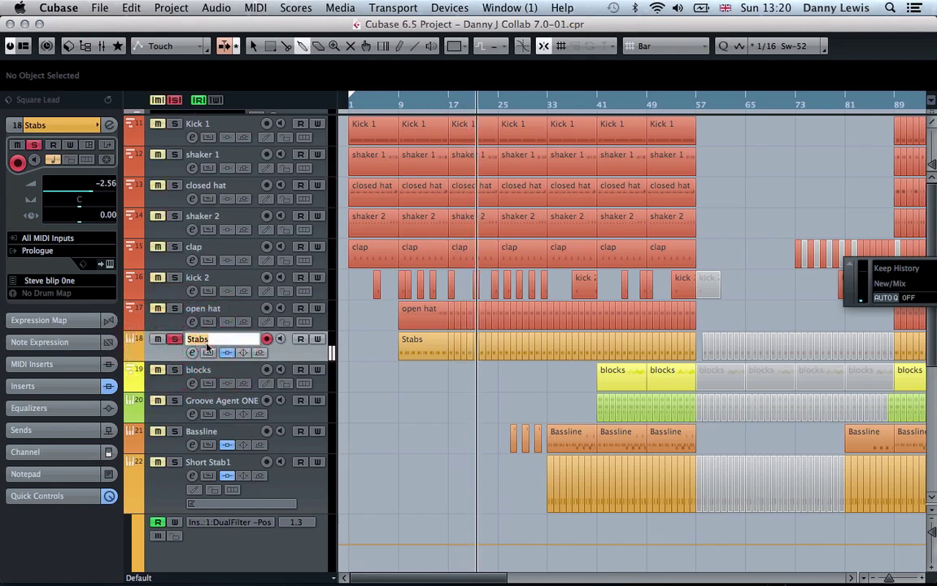
type("Synth ")
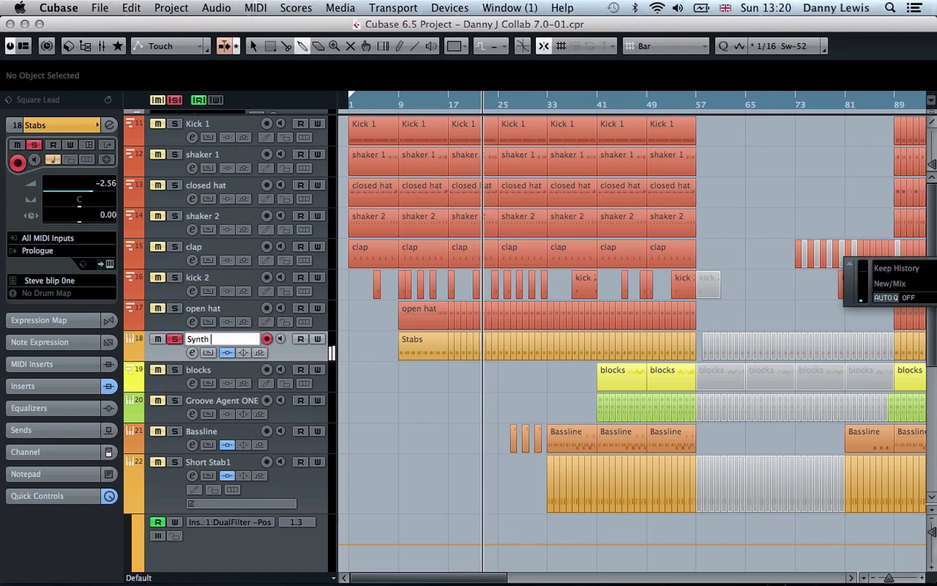
type("Hit")
key("Return")
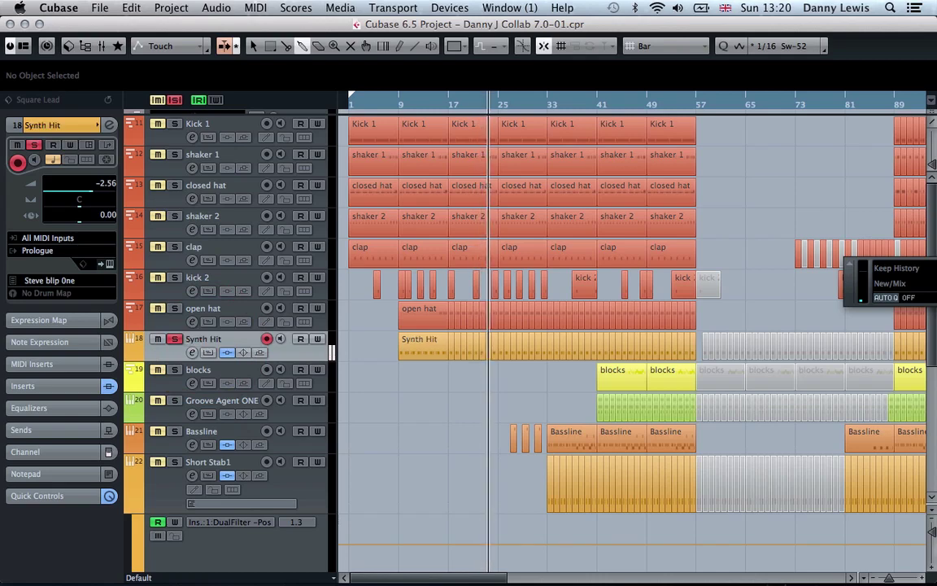
left_click(174, 338)
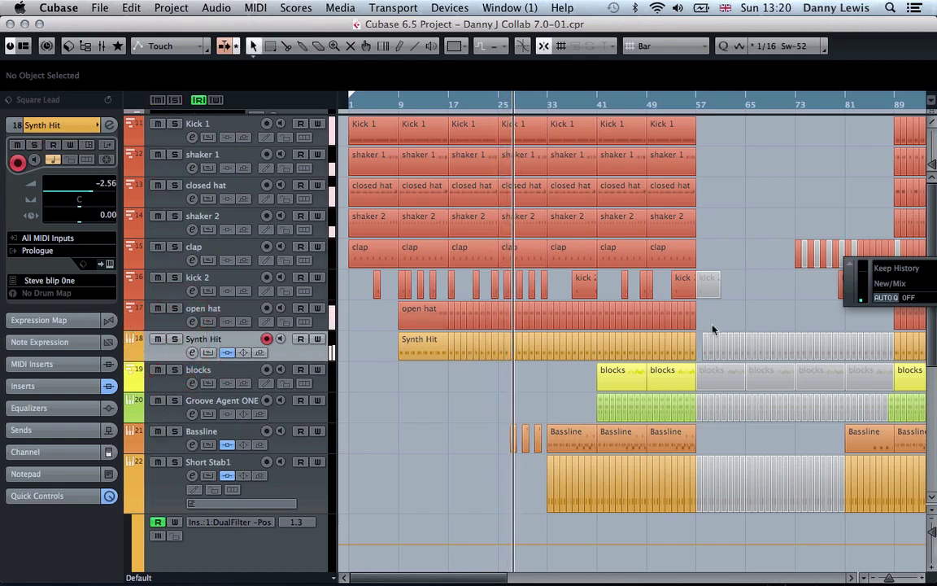
Replace the one-bar open hat and Synth Hit parts in bars 17–56 with five duplicates of the glued eight-bar parts.
left_click_drag(619, 345, 433, 338)
key("Delete")
key("super+d")
key("super+d")
key("super+d")
key("super+d")
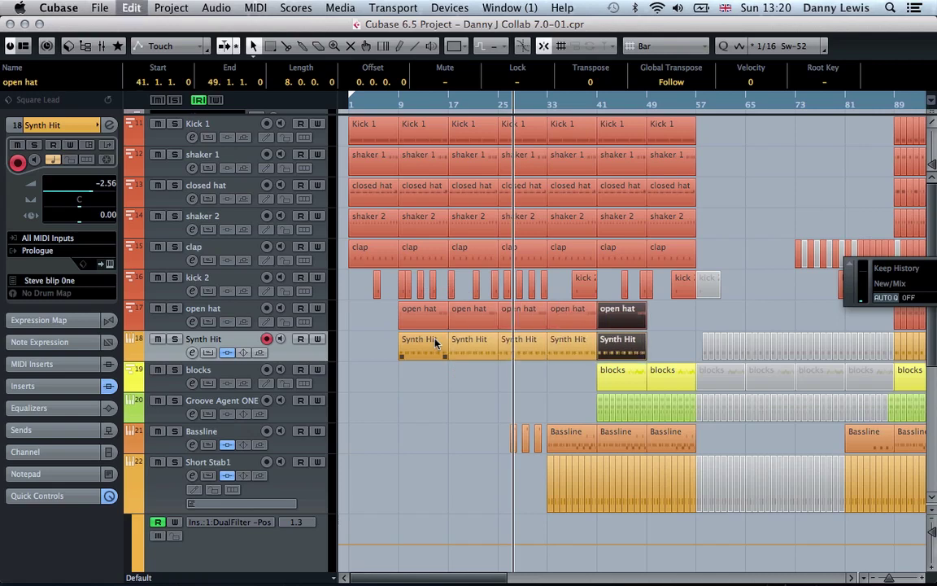
key("super+d")
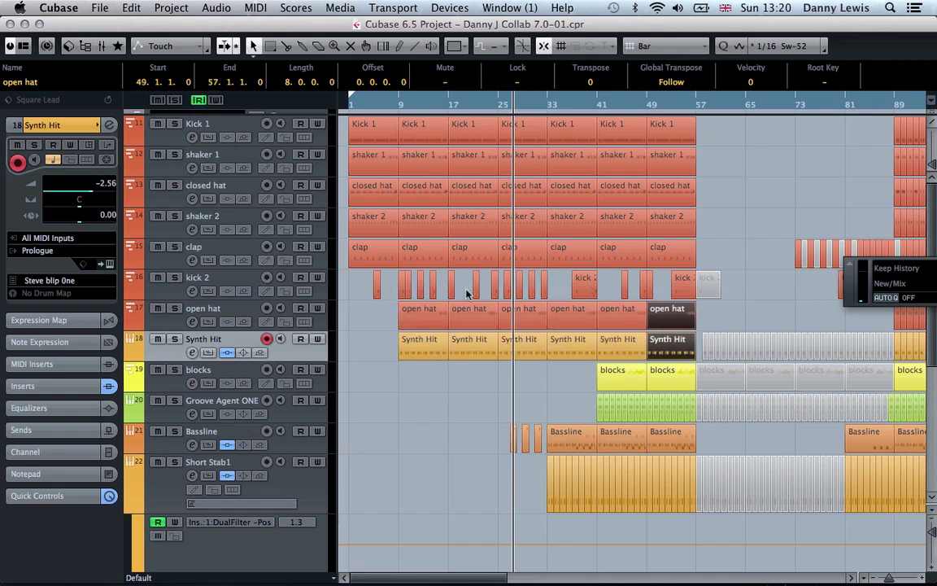
Play from bar 17 and glue the Short Stab1 parts in bars 33–40 into one part.
left_click(449, 104)
key("g")
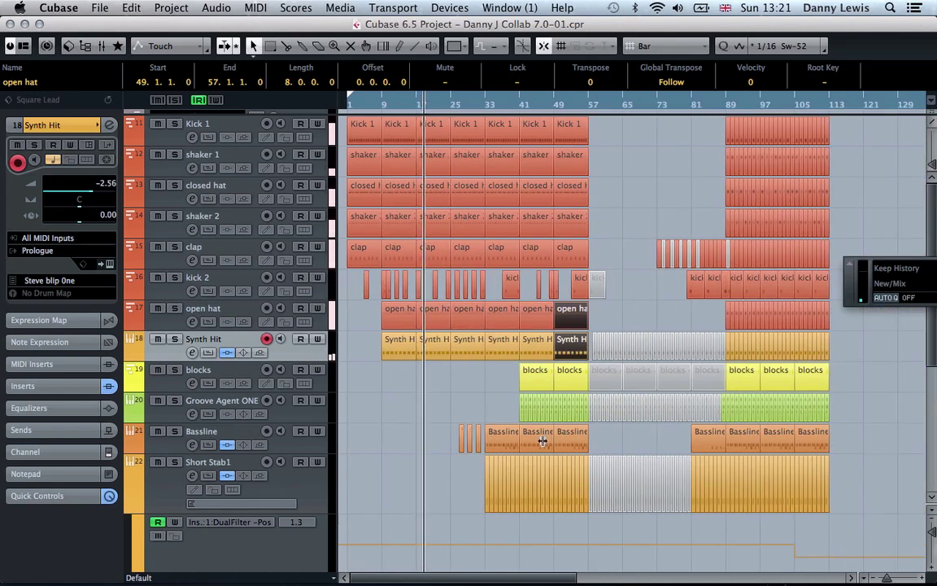
left_click(502, 479)
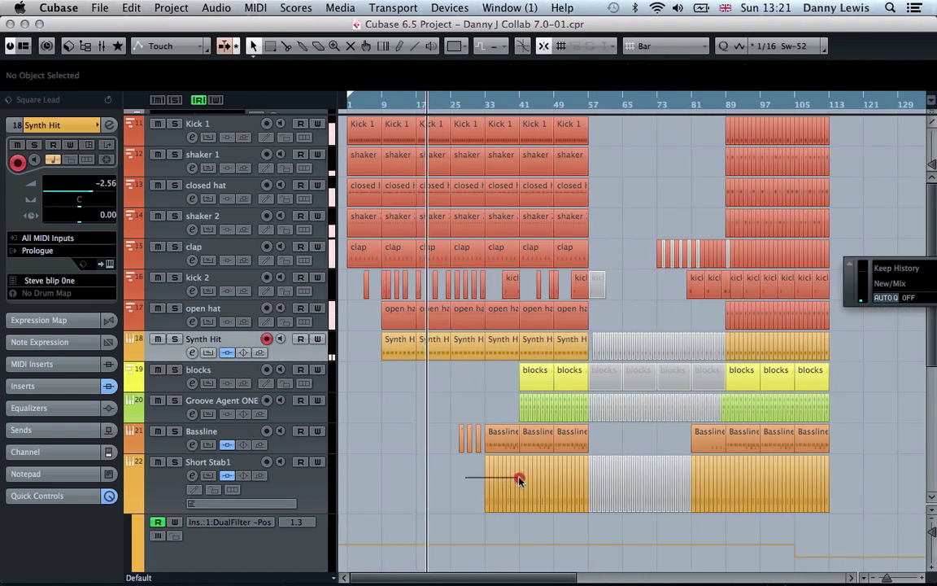
left_click(515, 474)
left_click(502, 475)
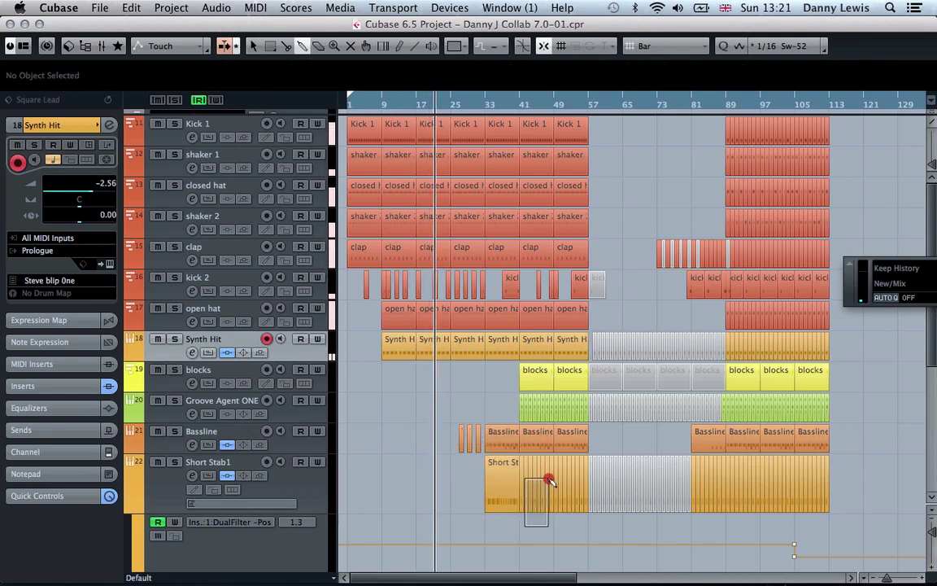
Glue the one-bar Short Stab1 parts in bars 41–48 and 49–56 into one eight-bar part each.
left_click_drag(550, 482, 538, 479)
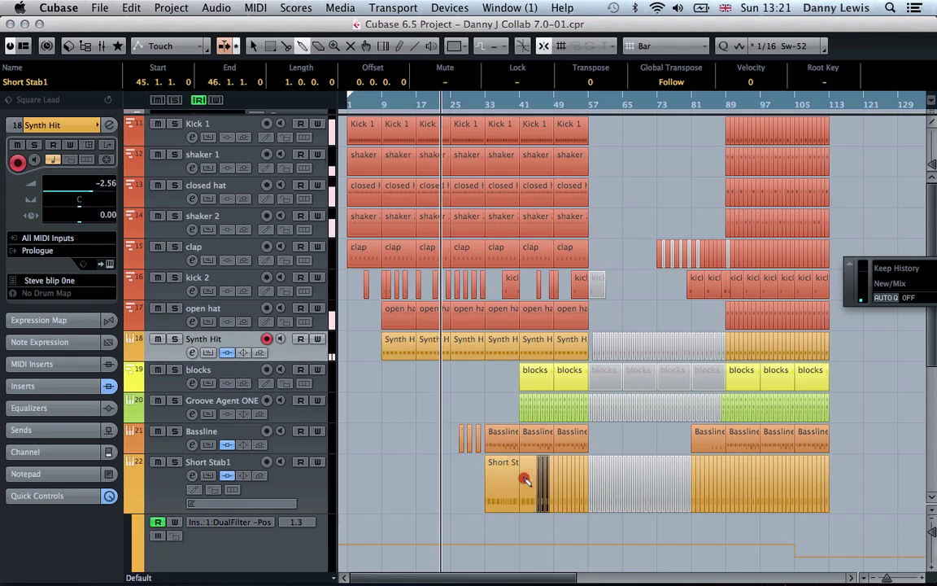
left_click(526, 480)
left_click(520, 476)
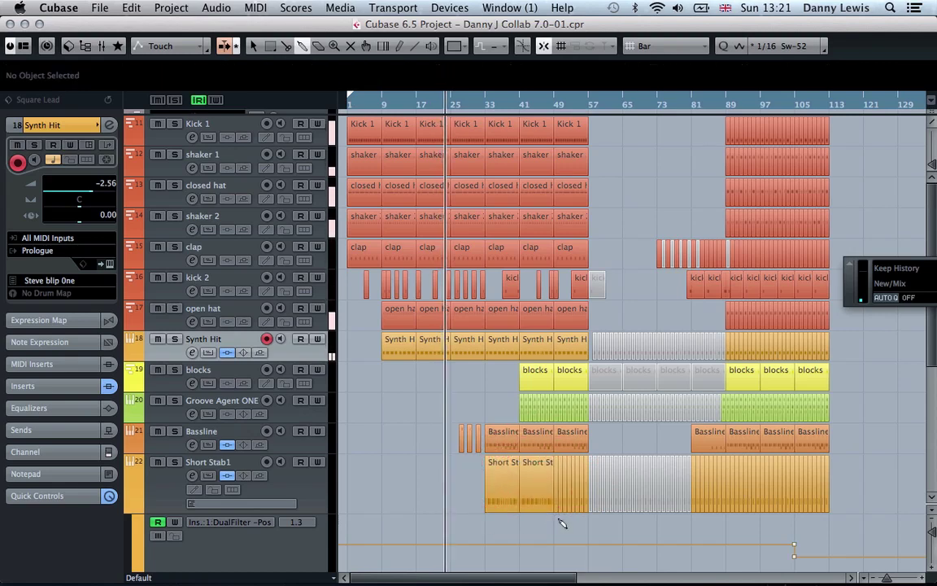
left_click_drag(588, 463, 588, 464)
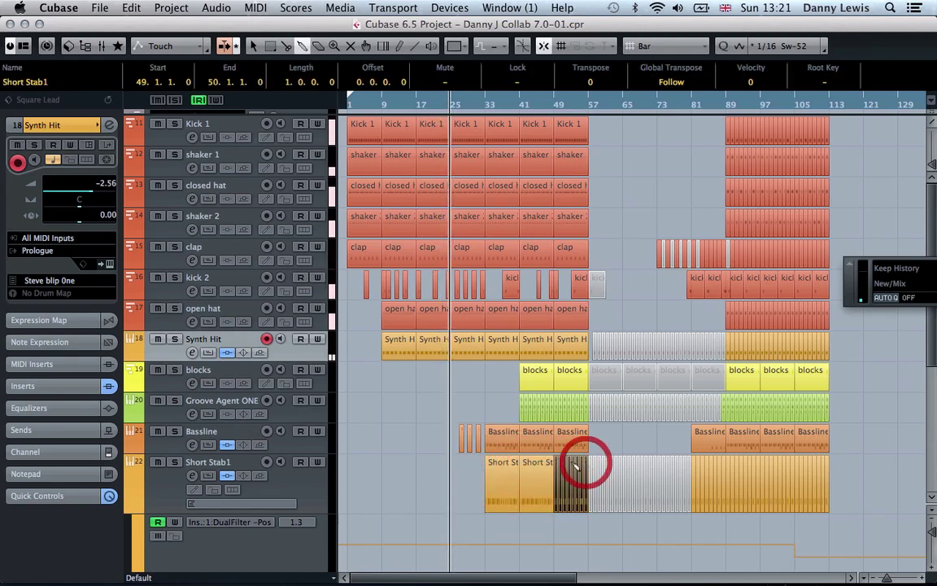
left_click(561, 473)
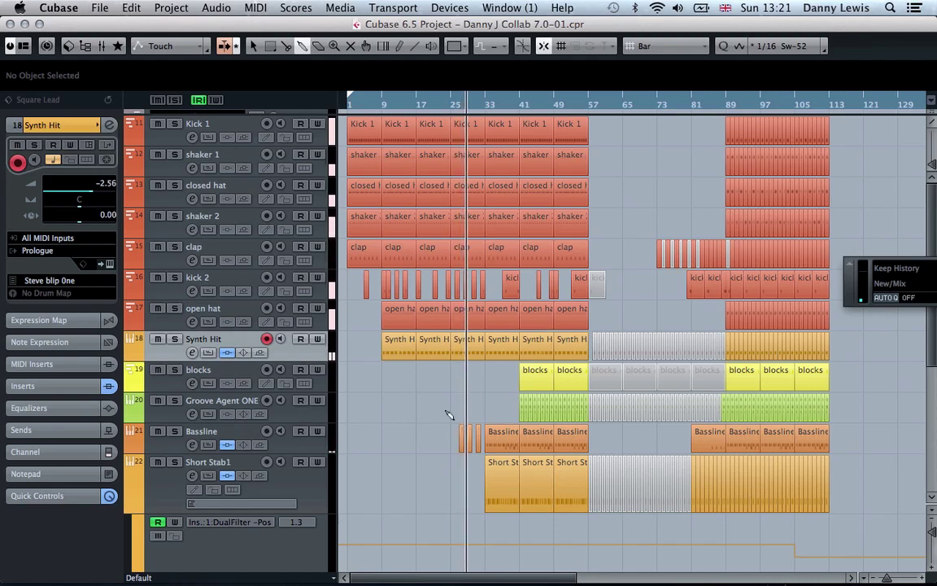
Glue the Bassline parts from bar 33 through bar 41 into one part and delete the remaining Bassline parts up to bar 57.
key("h")
key("h")
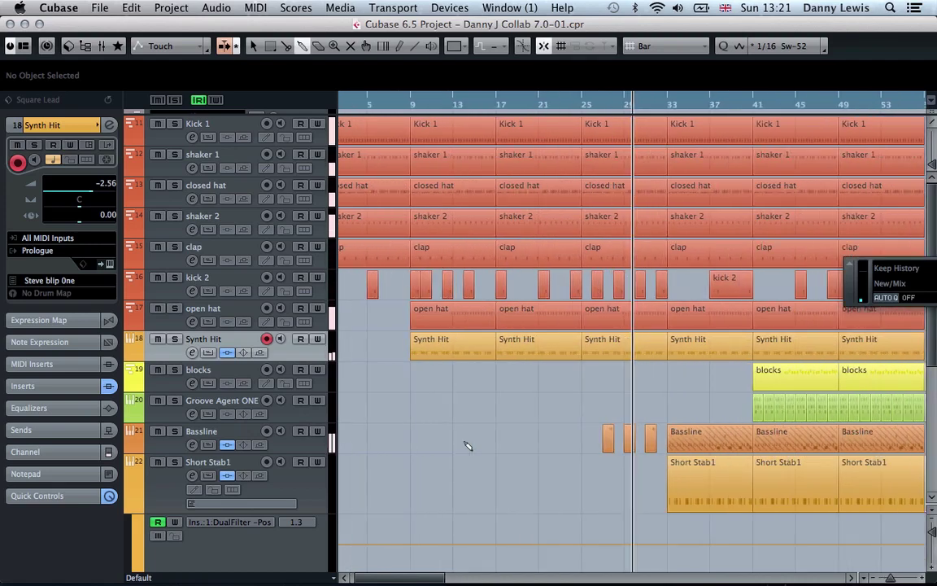
key("g")
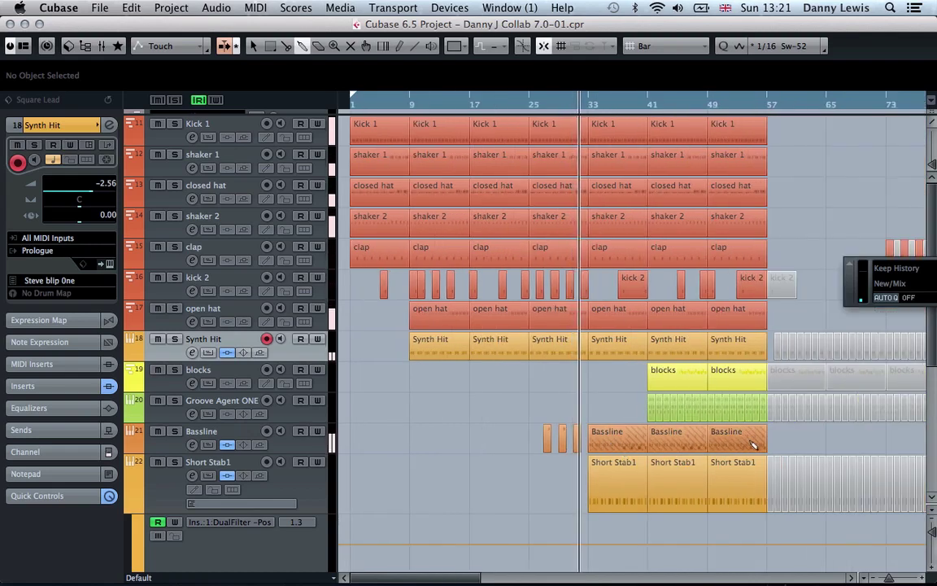
left_click(607, 441)
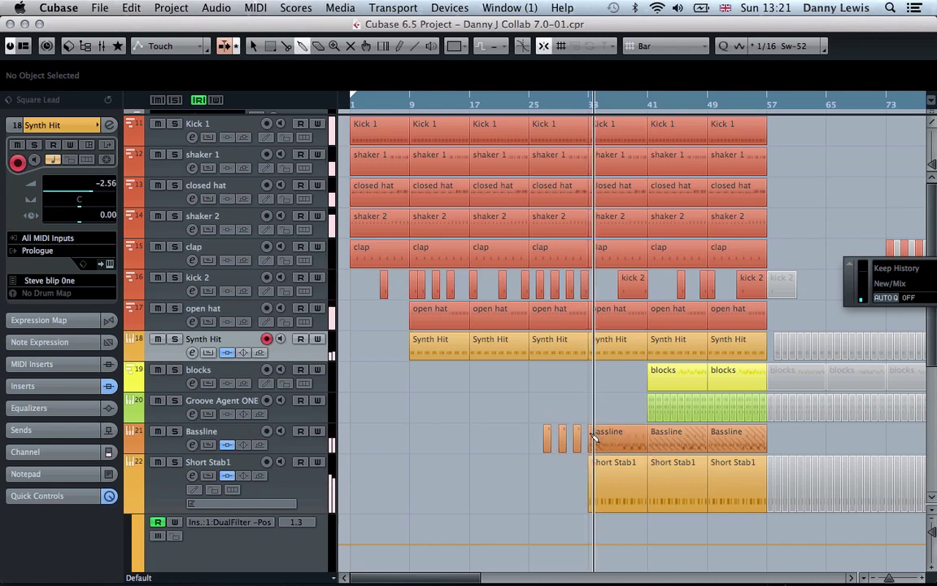
left_click(649, 434)
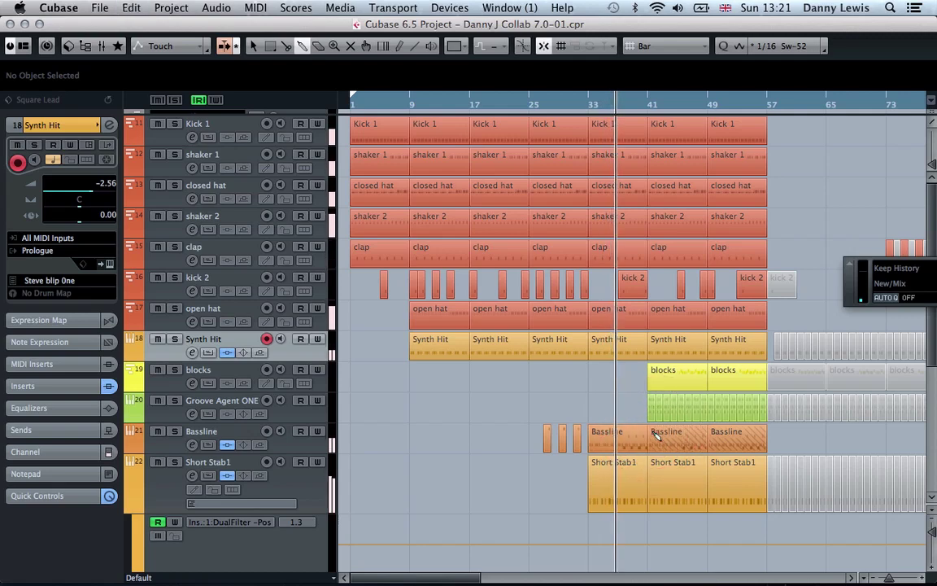
left_click(686, 432)
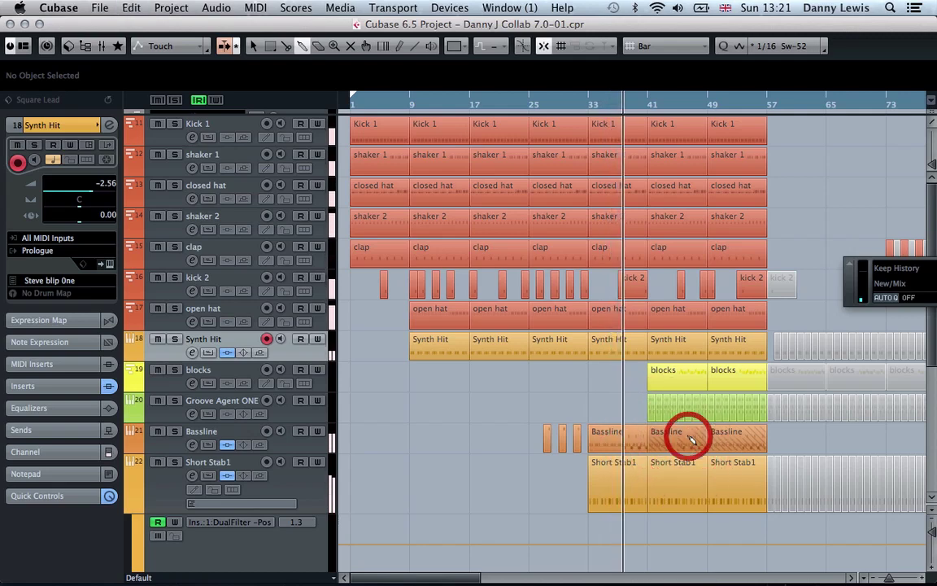
left_click(691, 438)
left_click(669, 437)
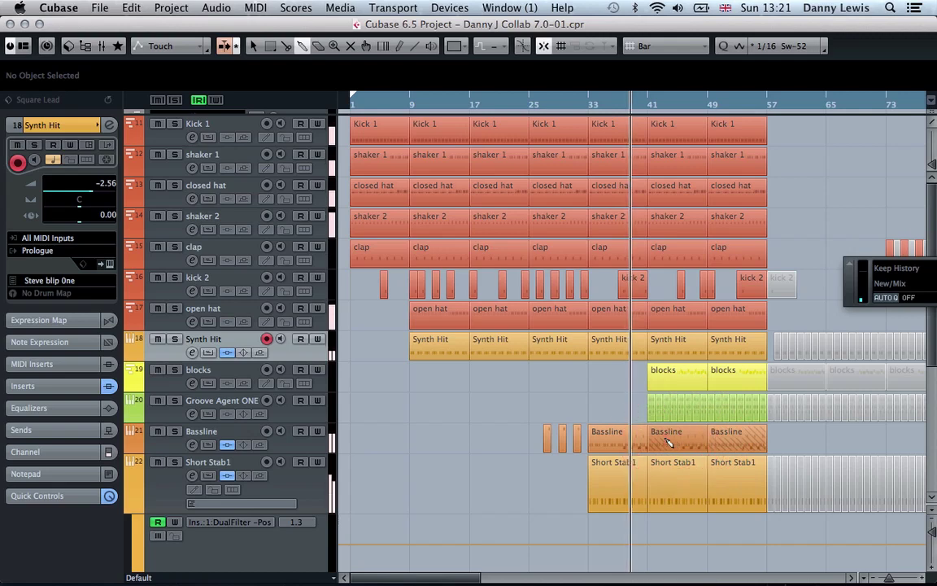
left_click(663, 439)
left_click(662, 442)
left_click_drag(658, 440, 777, 436)
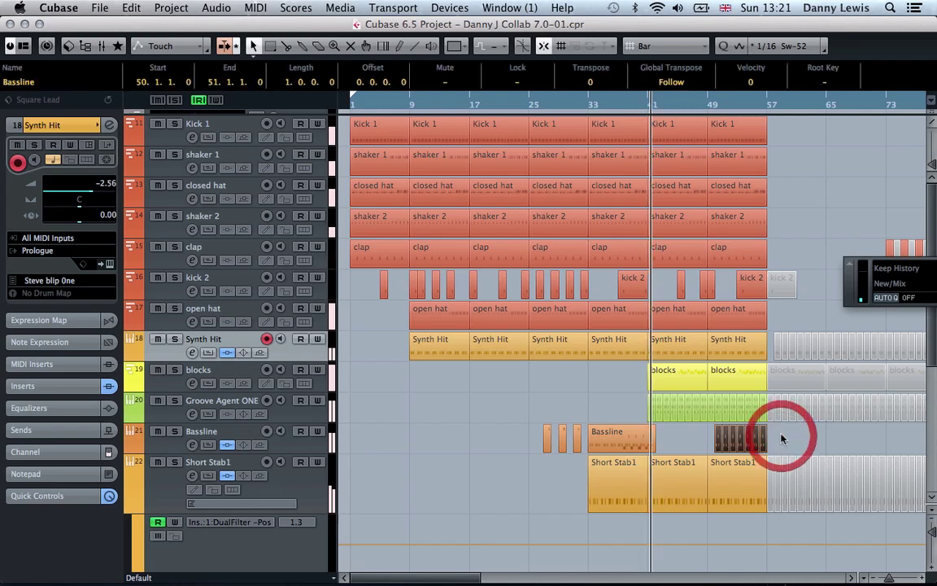
Shorten the glued Bassline part to end at bar 41 and duplicate it twice to fill the track up to bar 57.
left_click(652, 440)
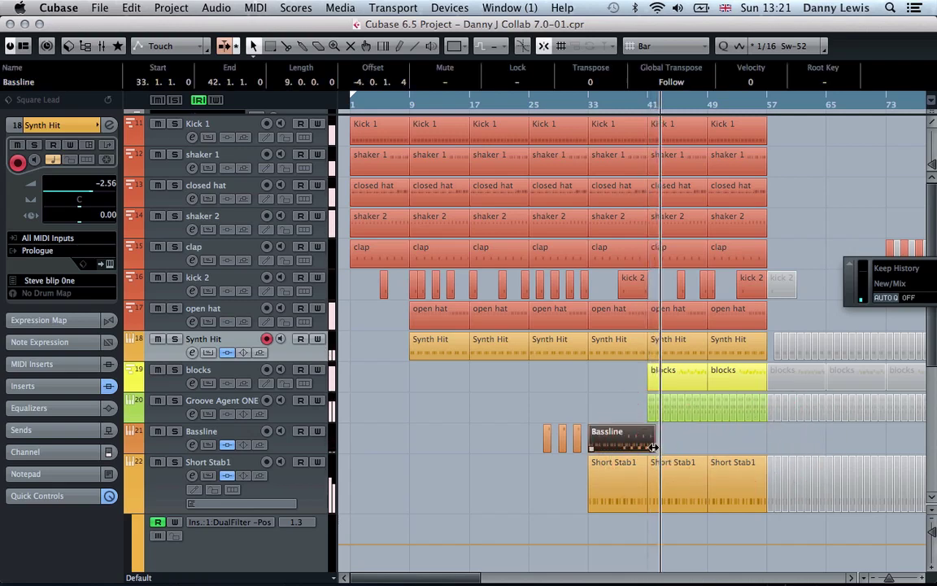
left_click_drag(651, 447, 643, 445)
left_click(620, 444)
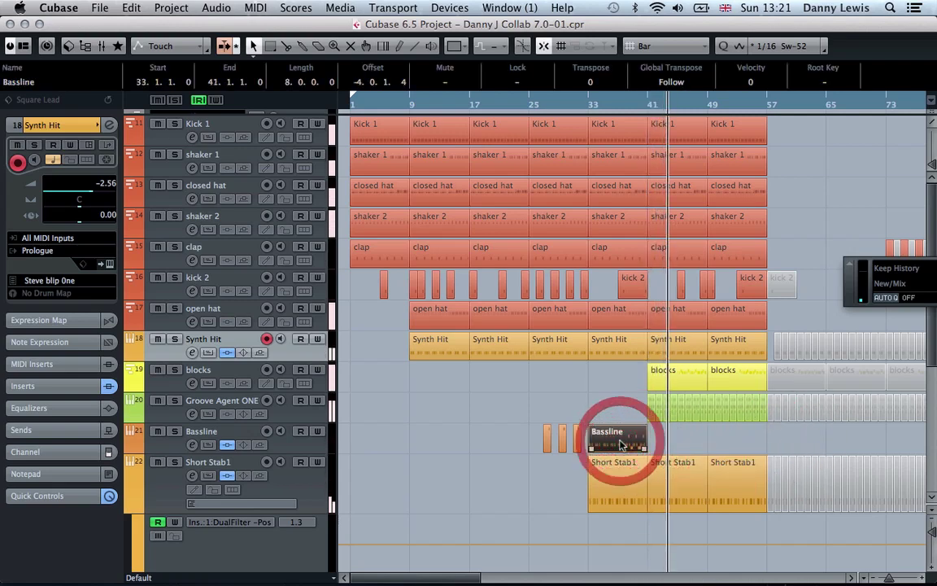
key("super+d")
key("super+d")
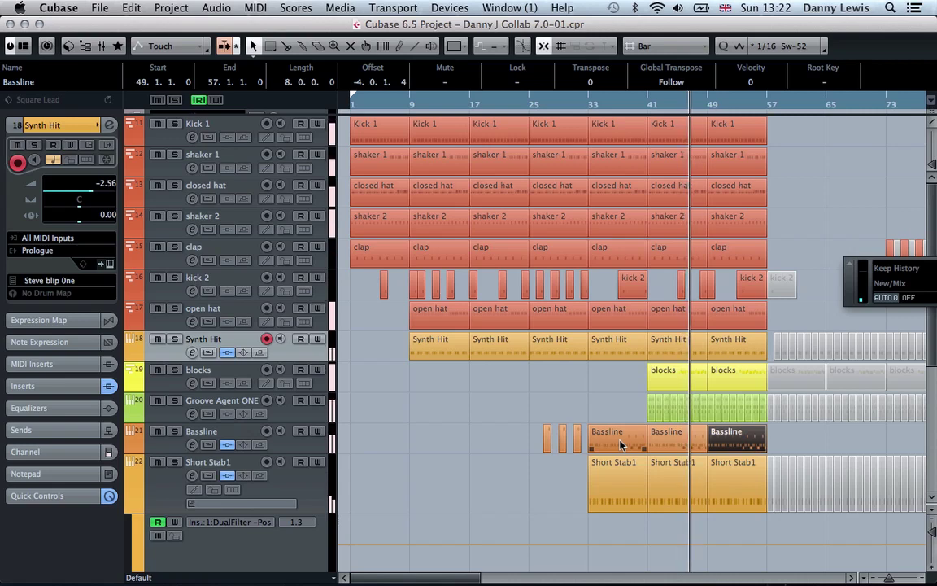
Play from about bar 24 and copy the Short Stab1 part at bar 33 to bar 25, keeping the original.
left_click(519, 109)
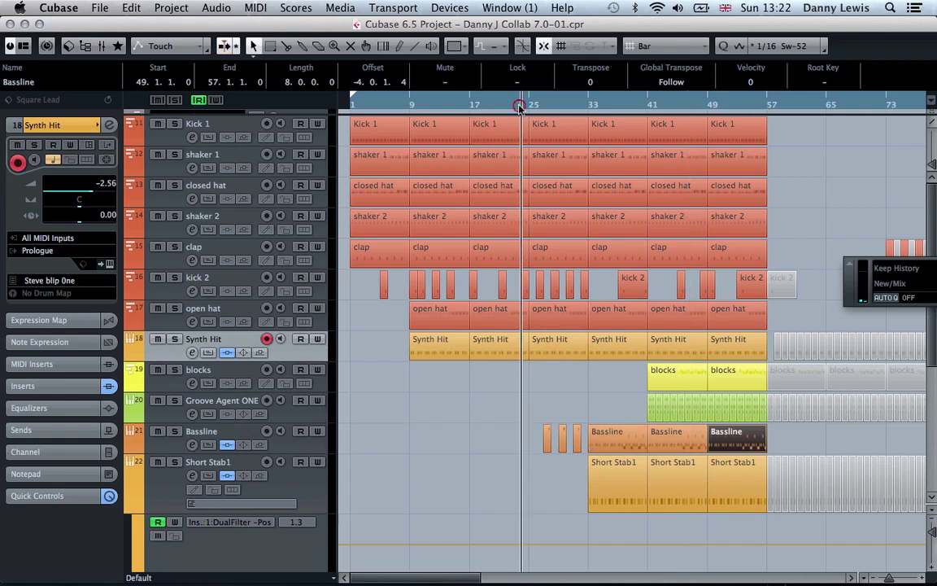
left_click(614, 492)
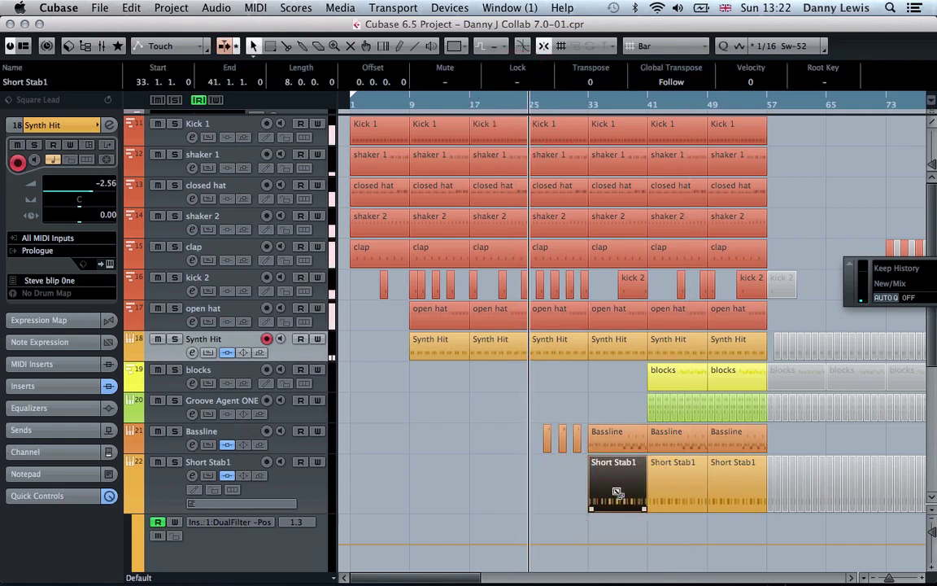
left_click_drag(607, 494, 557, 488)
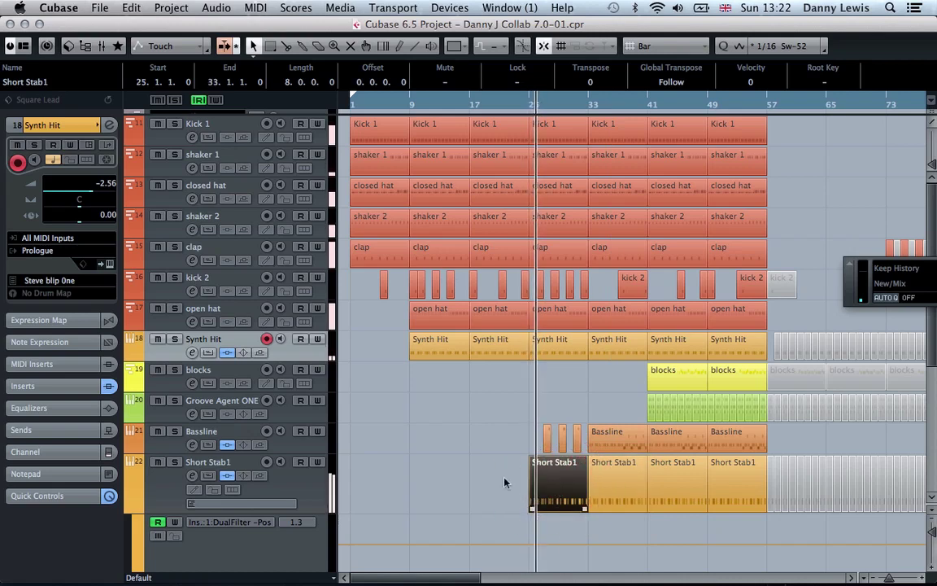
left_click(295, 489)
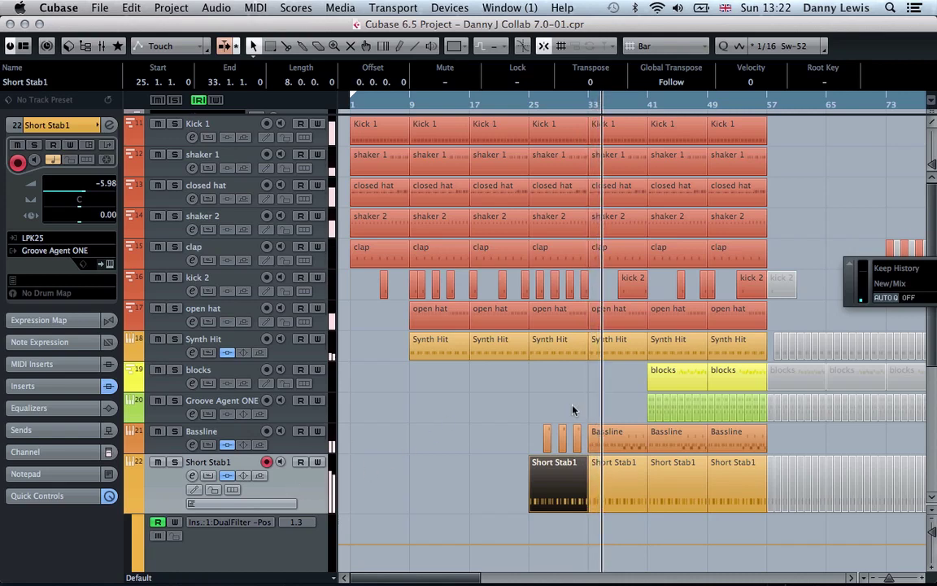
Glue the one-bar parts on the Stab on the one track in bars 33–56 into three eight-bar parts.
scroll(575, 408, "down", 5)
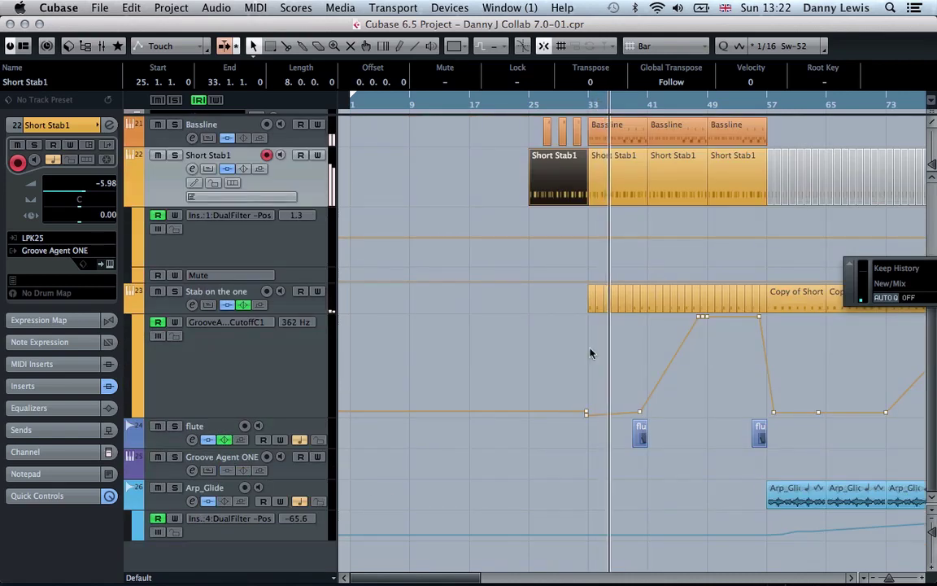
left_click_drag(590, 347, 643, 299)
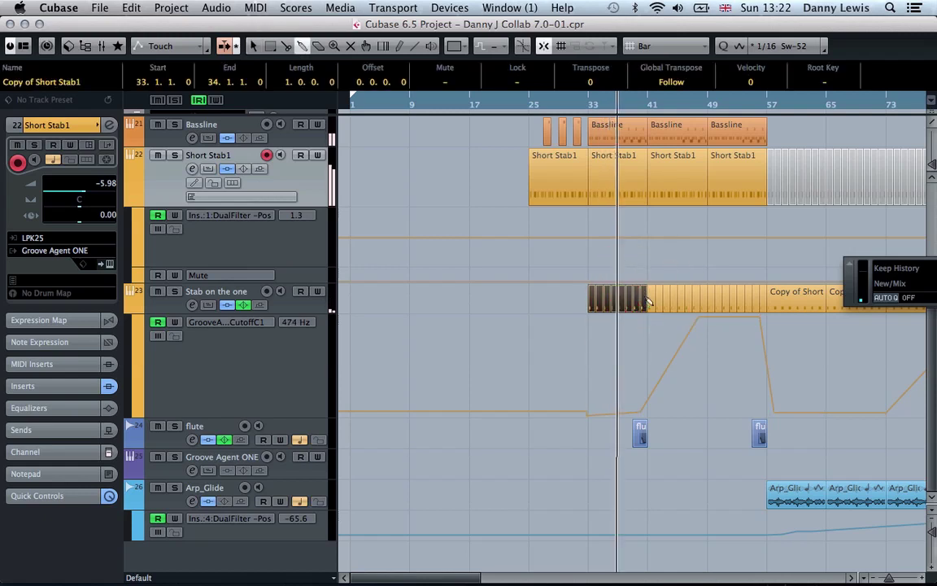
left_click(659, 340)
left_click(651, 320)
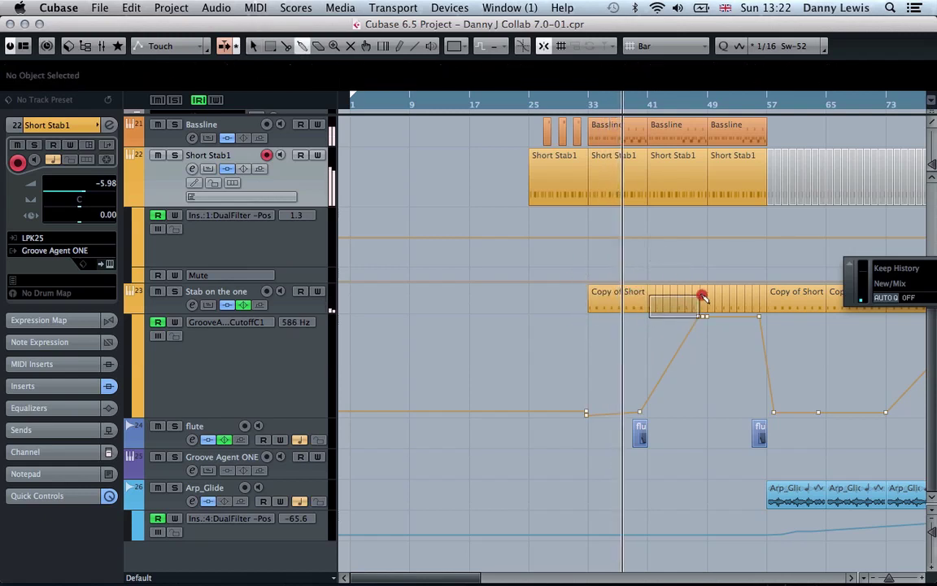
left_click_drag(703, 297, 703, 295)
left_click(678, 292)
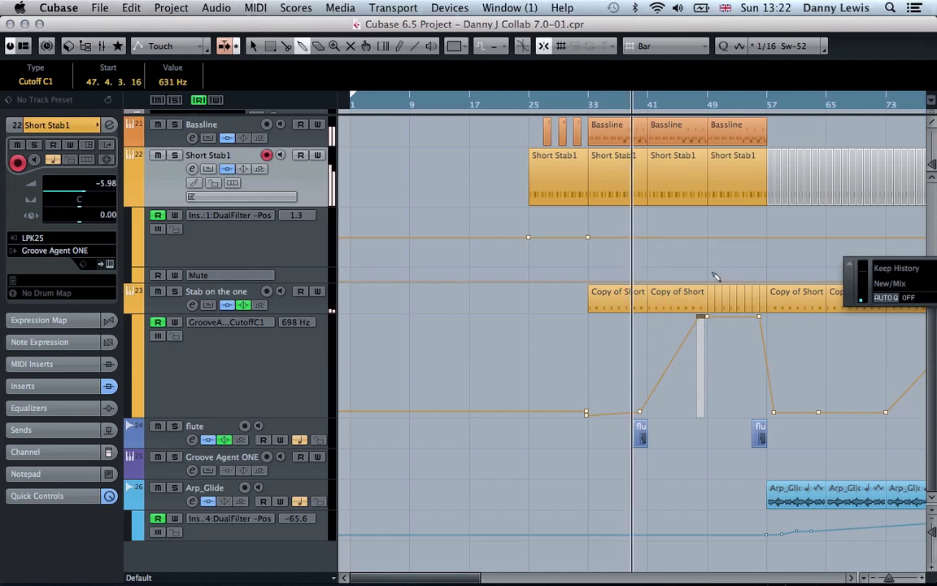
left_click(708, 301)
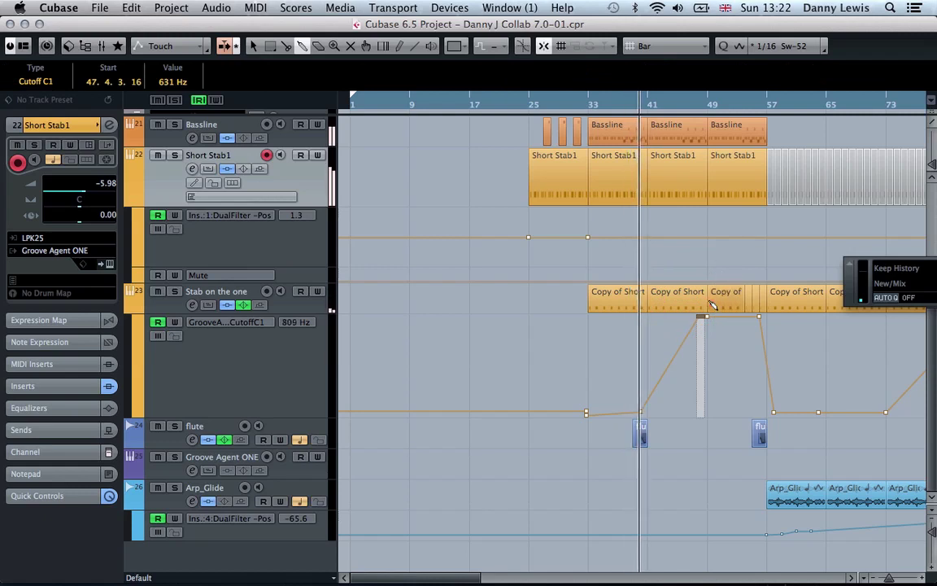
left_click(708, 302)
left_click(711, 299)
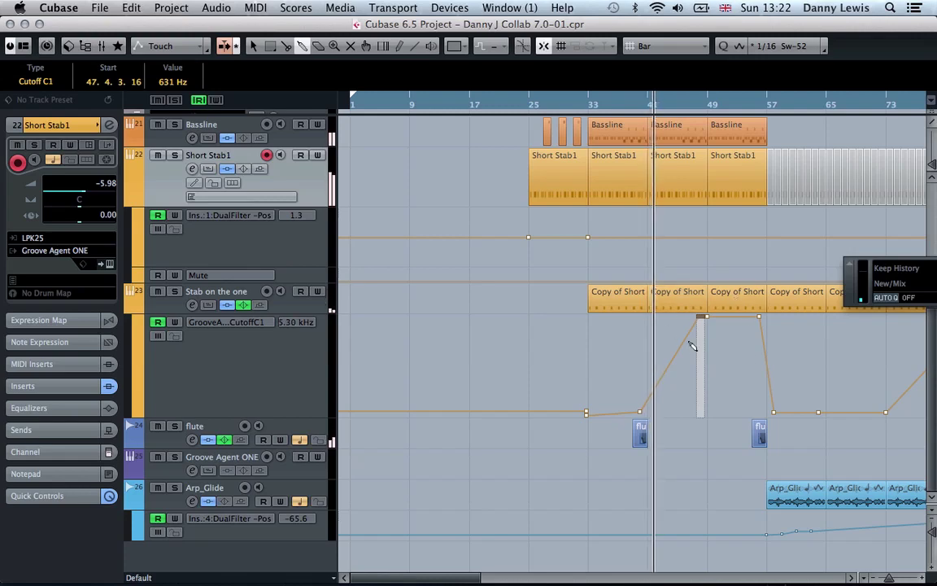
Rename all parts on the Stab on the one track after their track.
scroll(757, 366, "right", 6)
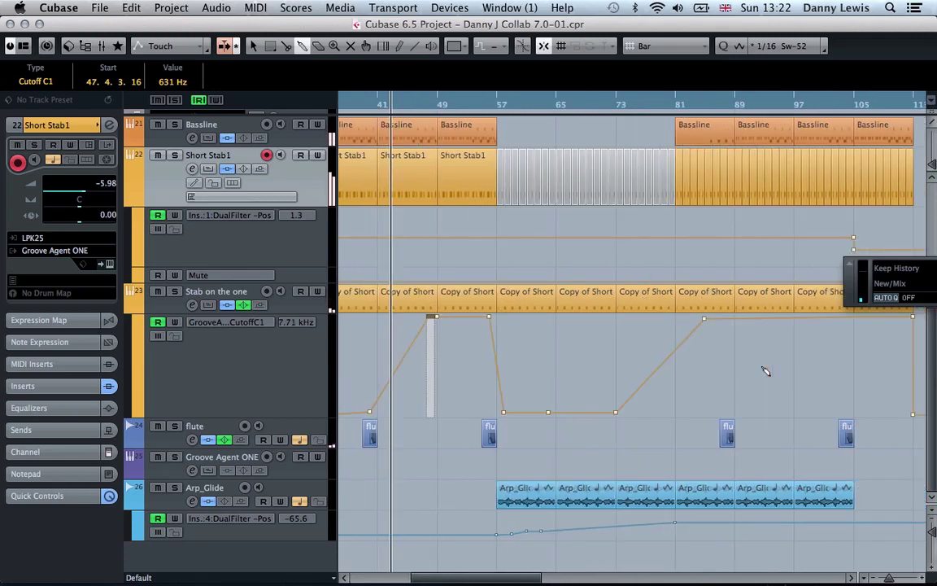
scroll(441, 323, "left", 2)
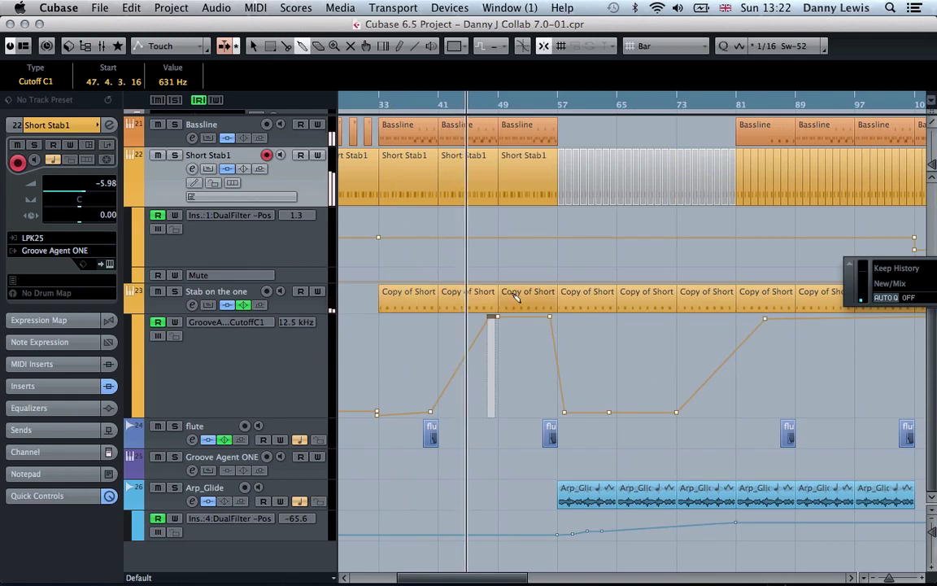
scroll(513, 297, "down", 3)
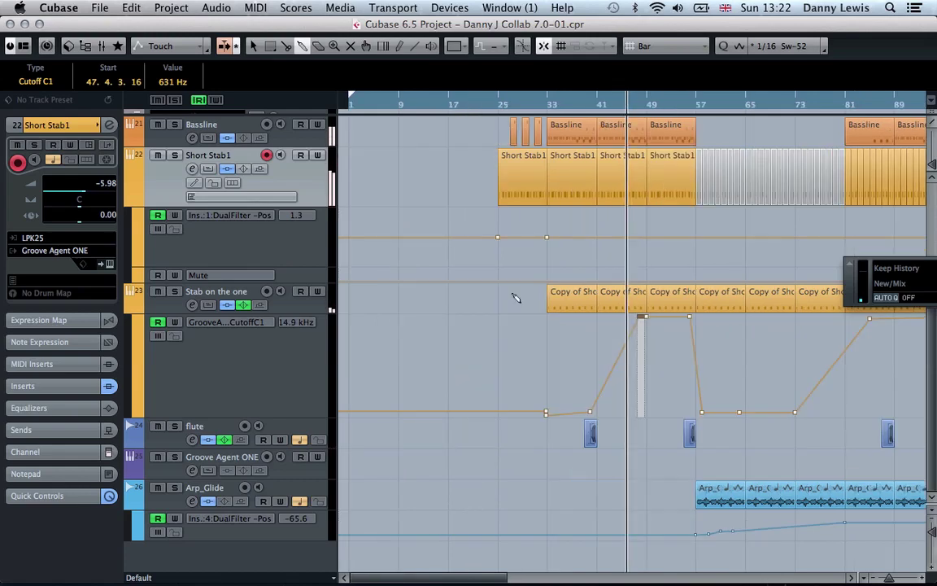
scroll(423, 301, "right", 1)
left_click(224, 298)
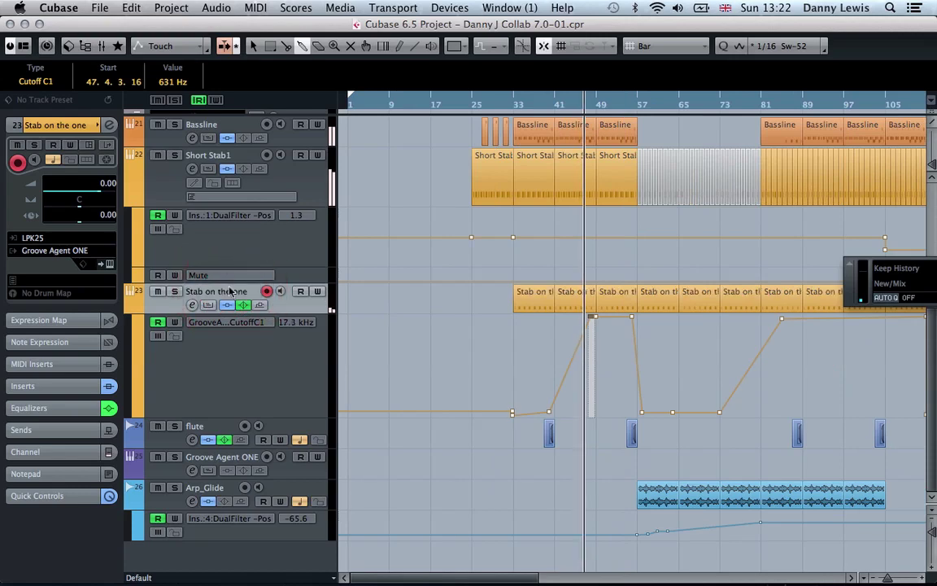
Hide the automation lanes of the Short Stab1 and Stab on the one tracks.
key("g")
key("g")
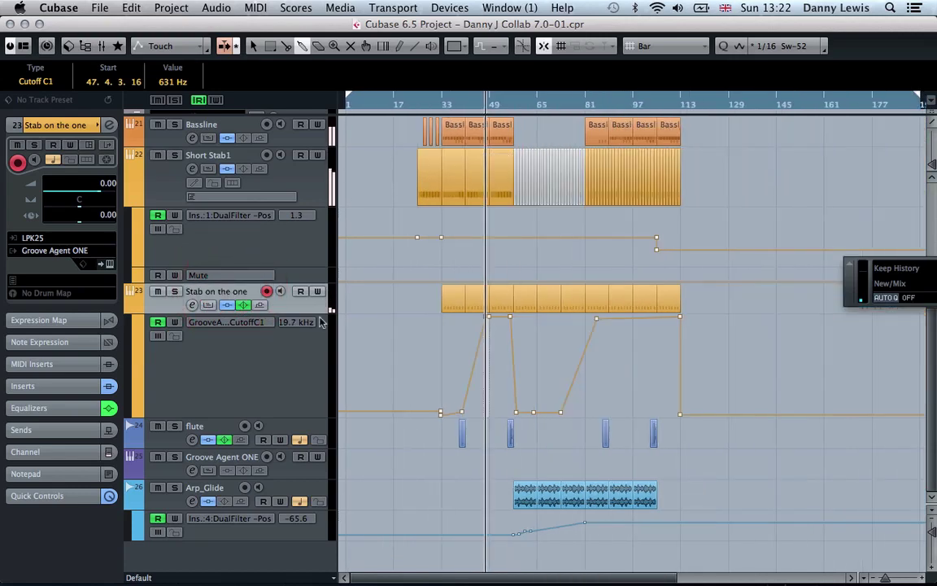
scroll(130, 195, "up", 3)
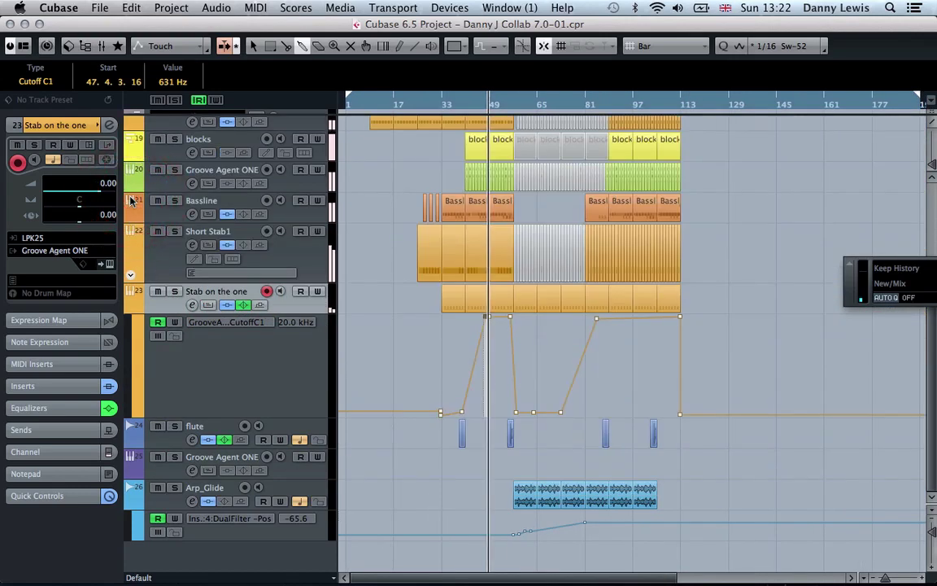
left_click(130, 307)
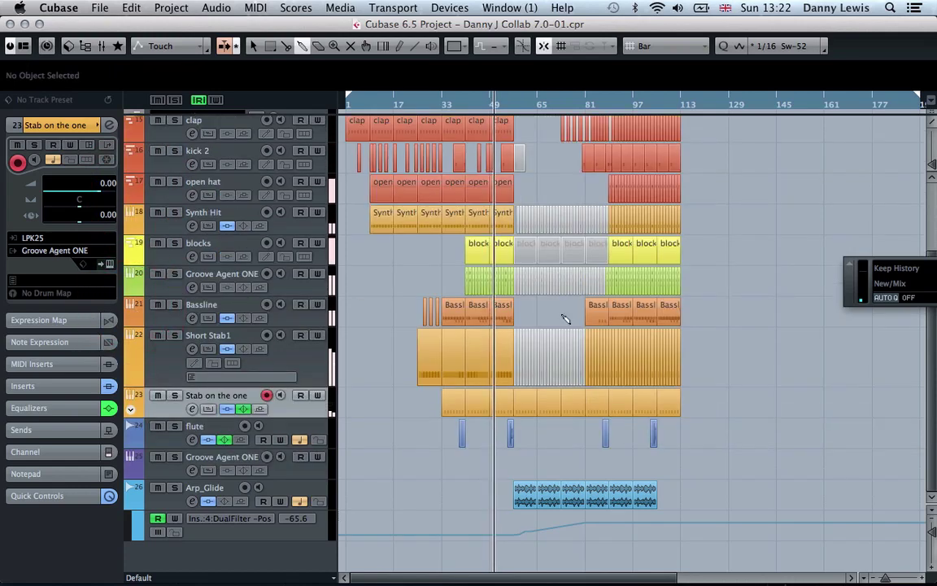
Solo the green Groove Agent ONE track below blocks and rename it 808 Hats.
key("h")
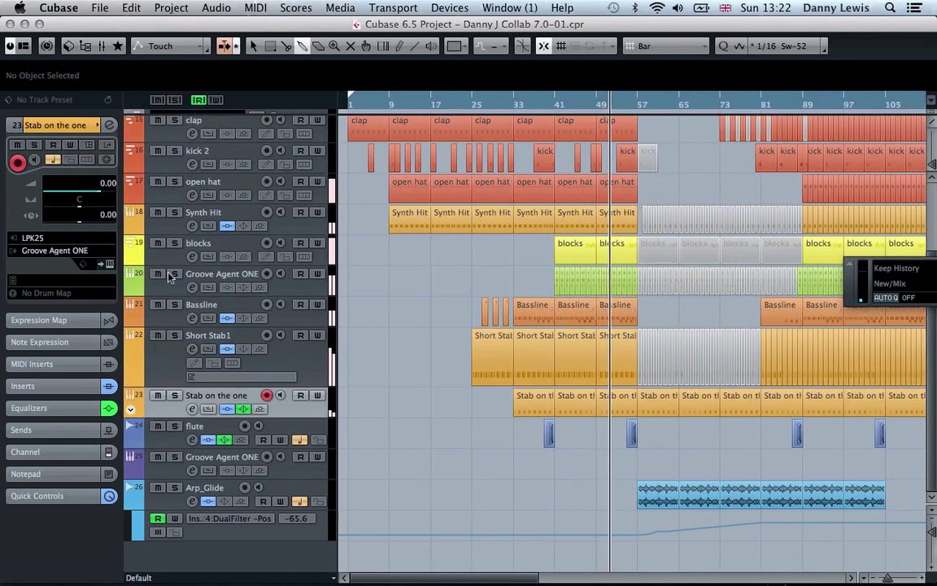
left_click(236, 274)
type("Ha")
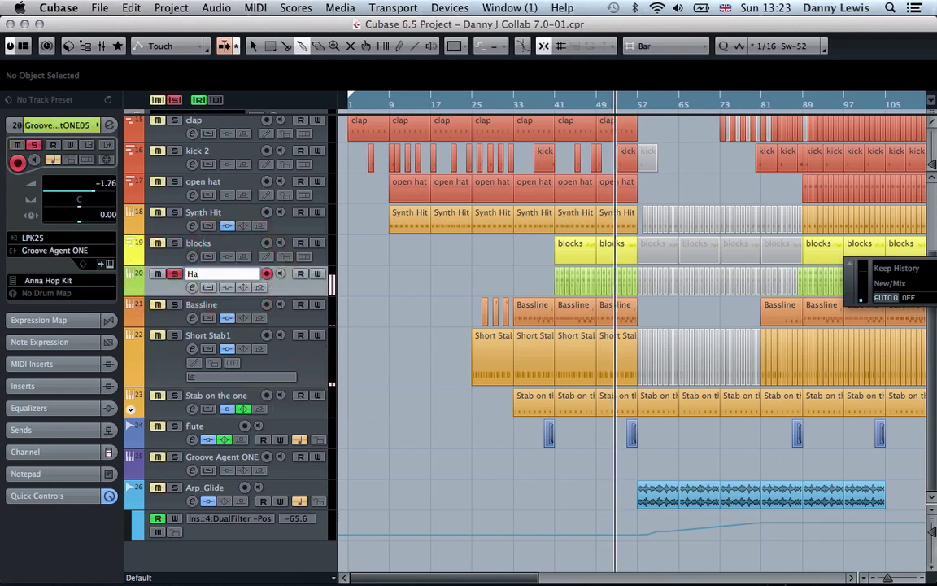
type("t808 Hats")
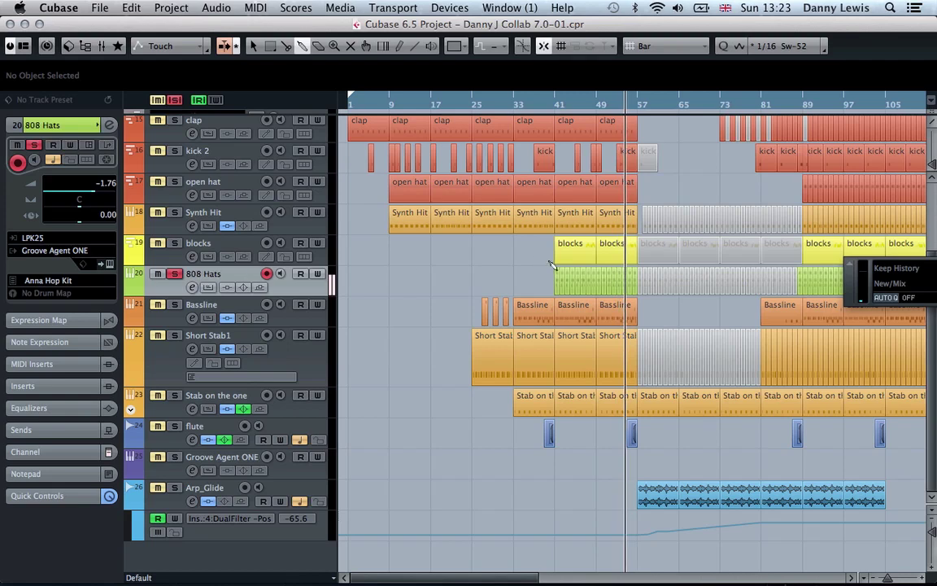
Glue the one-bar 808 Hats parts in bars 41–48 into one eight-bar part.
left_click_drag(592, 283, 596, 282)
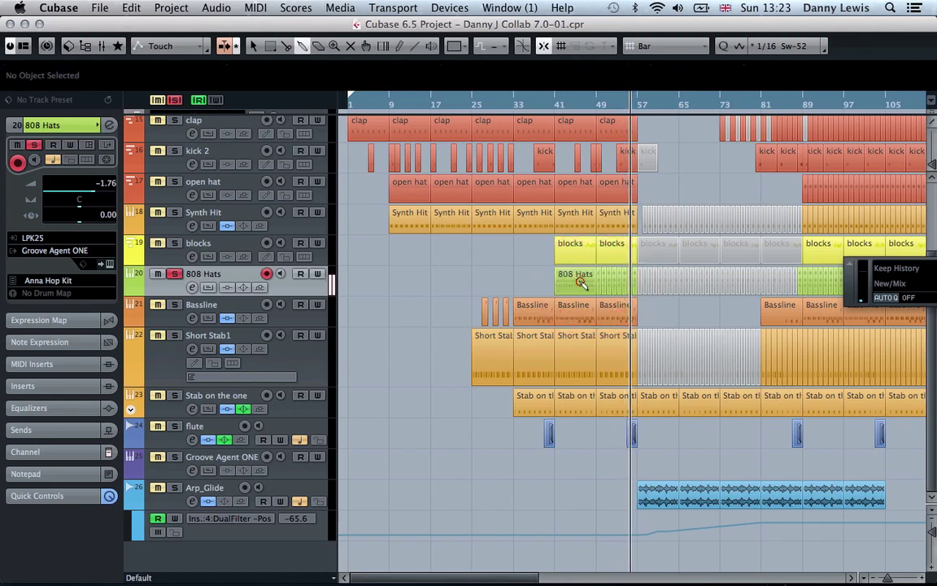
Glue the one-bar 808 Hats parts in bars 49–56 into one part and delete the muted kick 2 and Synth Hit parts from bar 57.
left_click(601, 276)
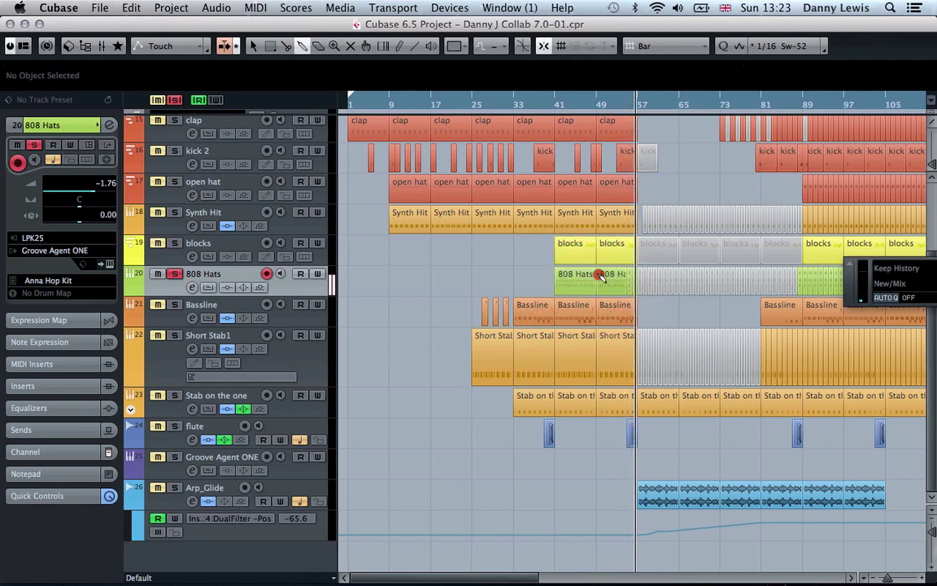
key("g")
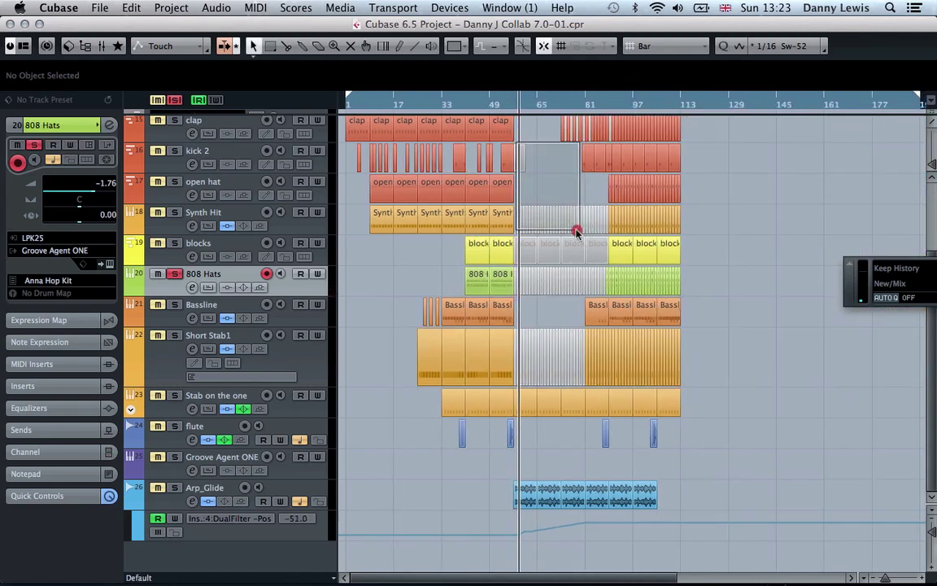
left_click_drag(576, 233, 606, 232)
key("Delete")
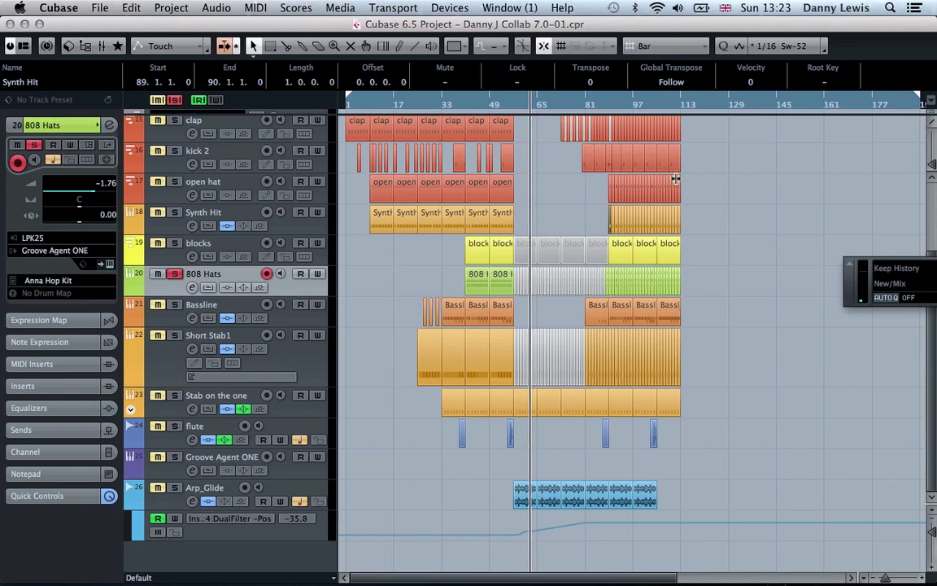
Unsolo the 808 Hats track and delete the muted Short Stab1 parts in bars 57–80.
key("h")
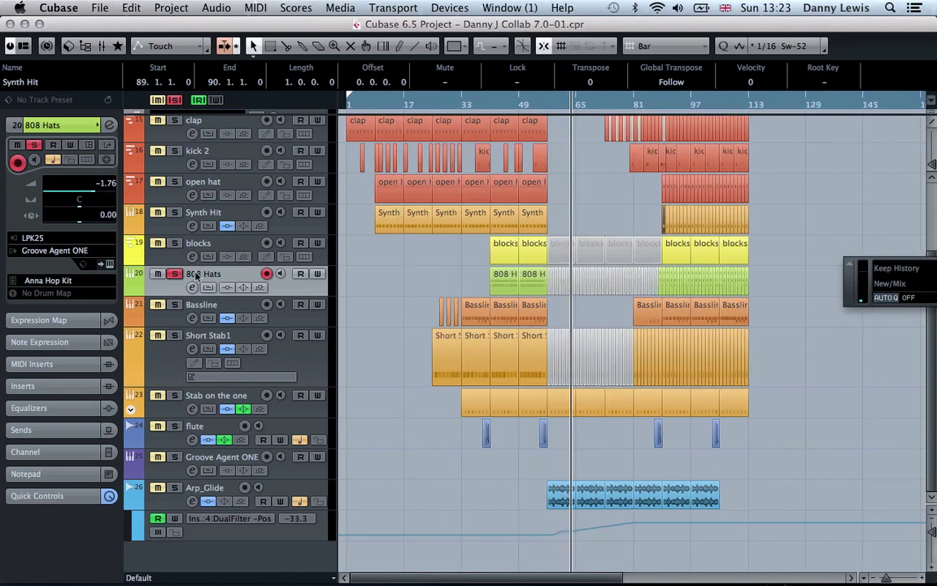
left_click(174, 274)
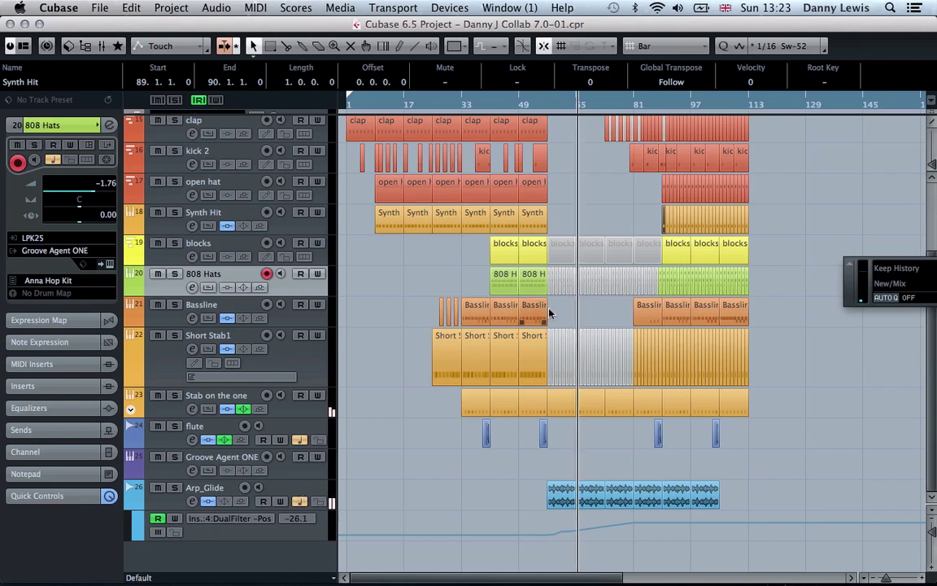
left_click_drag(551, 317, 627, 360)
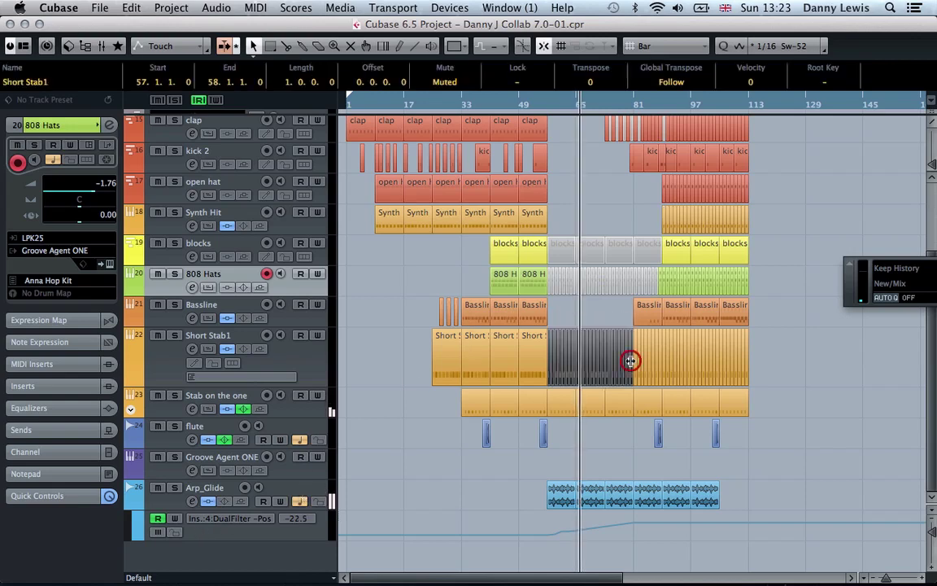
key("Delete")
Delete the muted blocks and 808 Hats parts in bars 57–80, including the leftover 808 Hats part at bar 57.
left_click(560, 227)
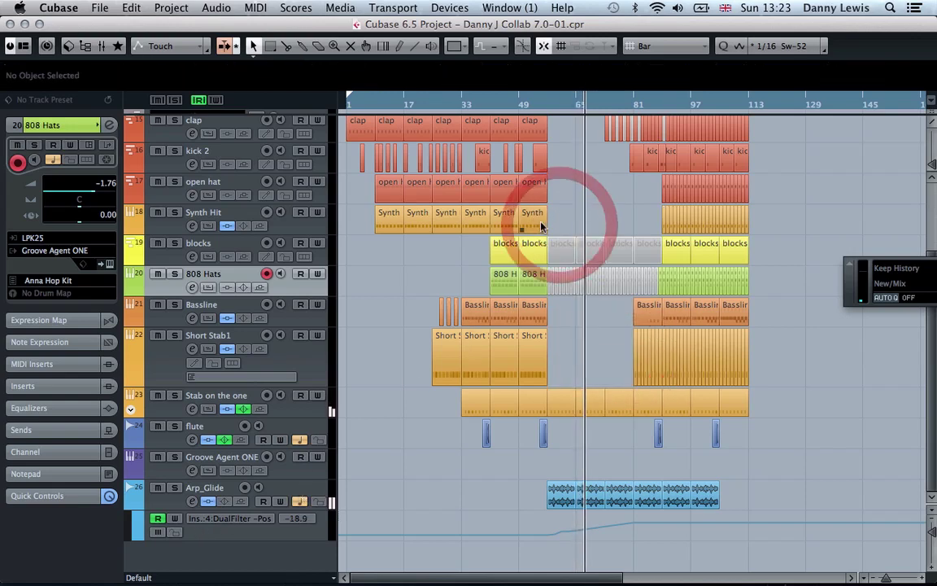
left_click_drag(603, 282, 634, 295)
key("Delete")
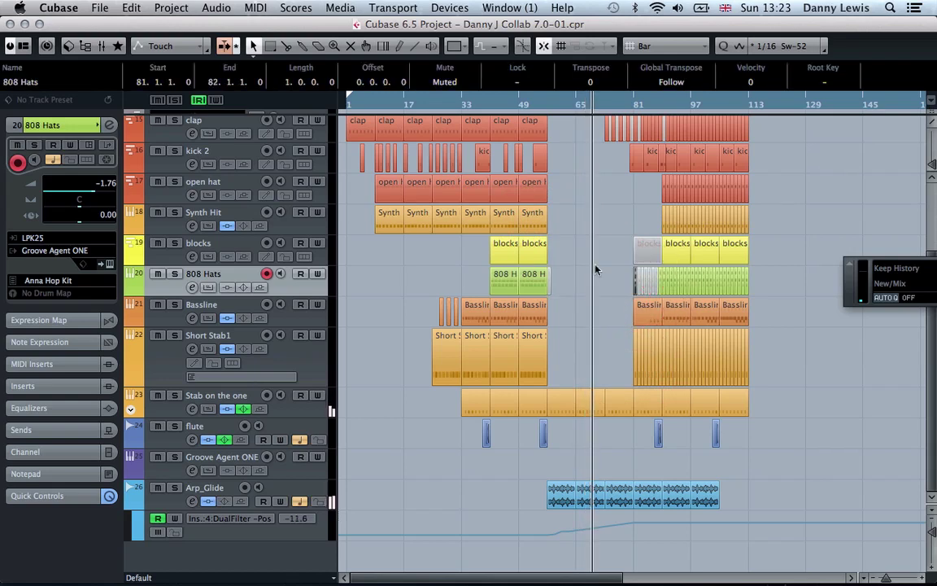
left_click_drag(583, 257, 549, 282)
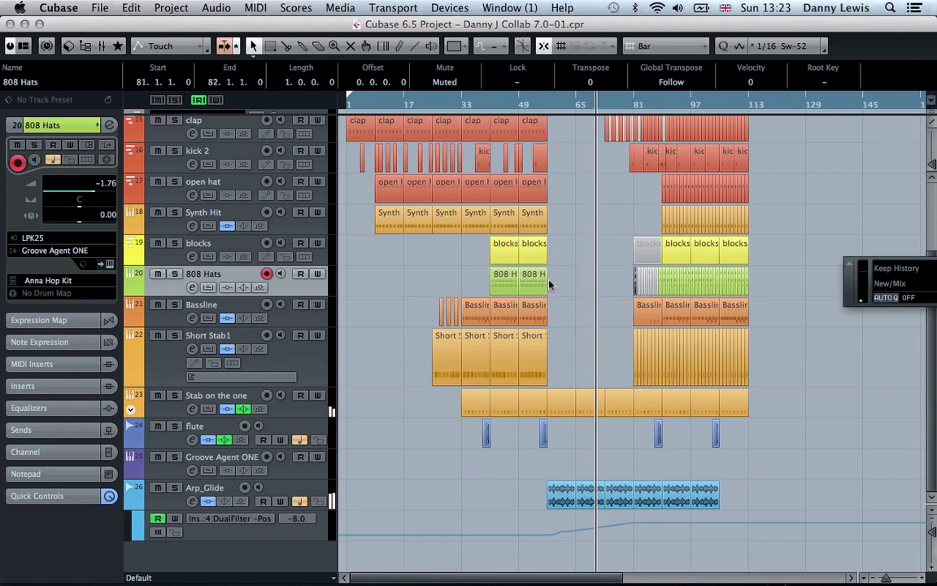
left_click(605, 264)
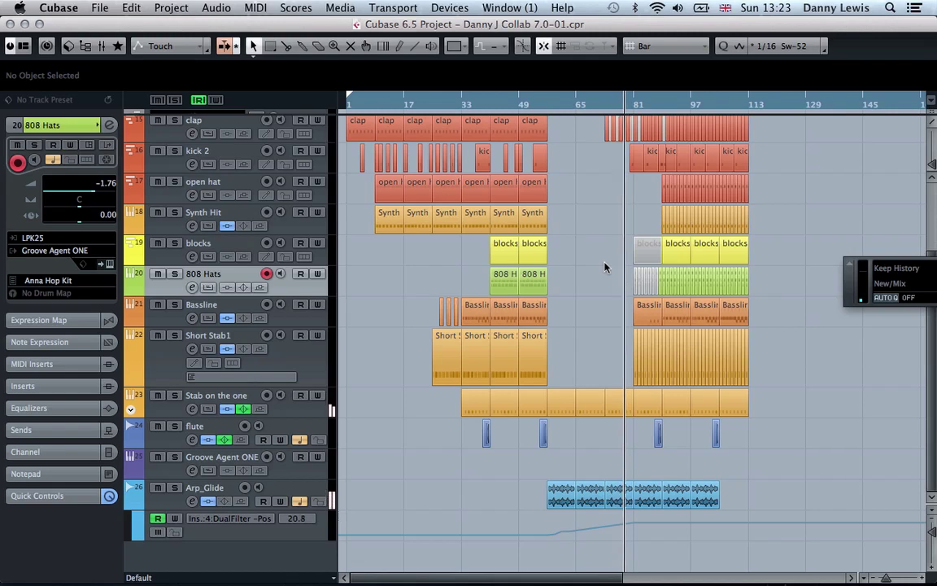
Reduce the height of all tracks in the arrangement to one row.
key("h")
key("h")
key("h")
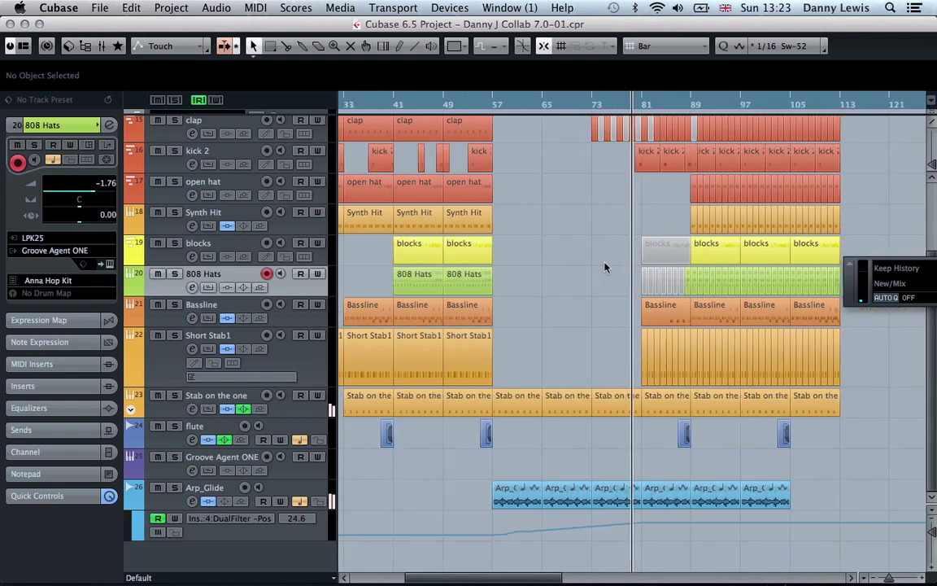
key("g")
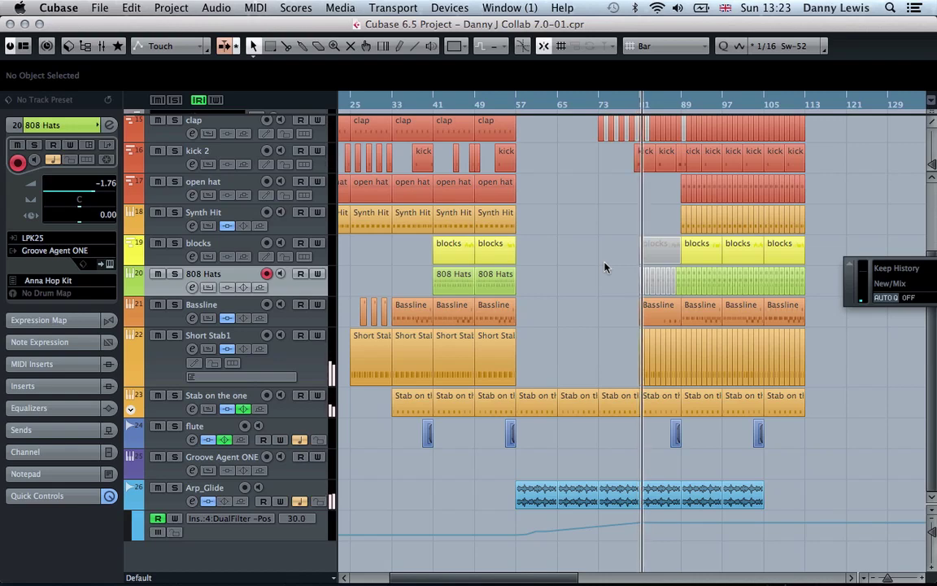
key("g")
key("g")
key("g")
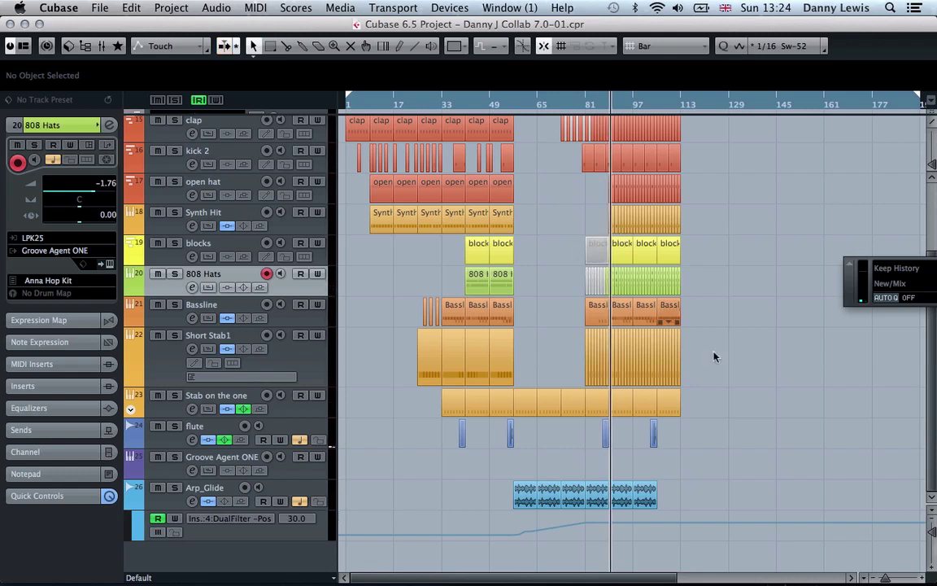
left_click(932, 510)
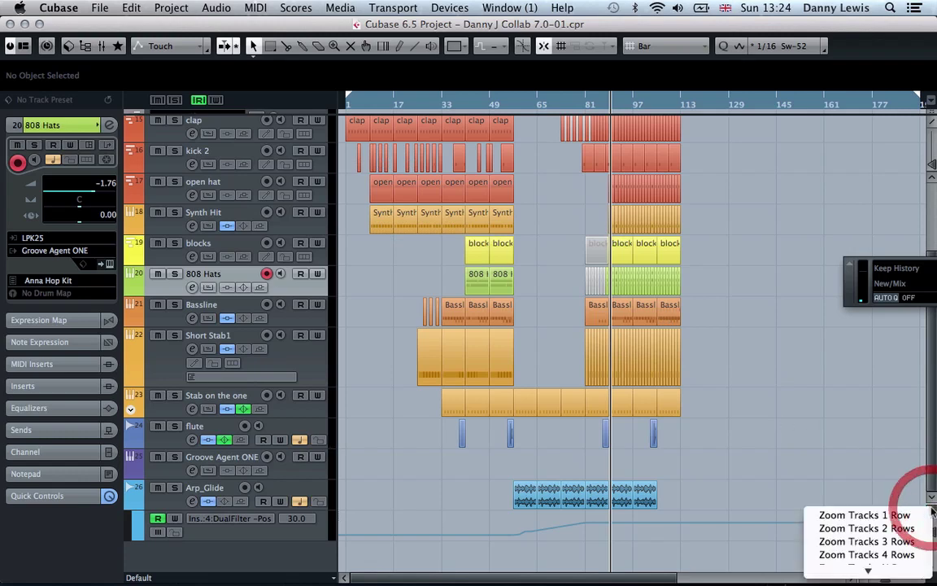
left_click(864, 515)
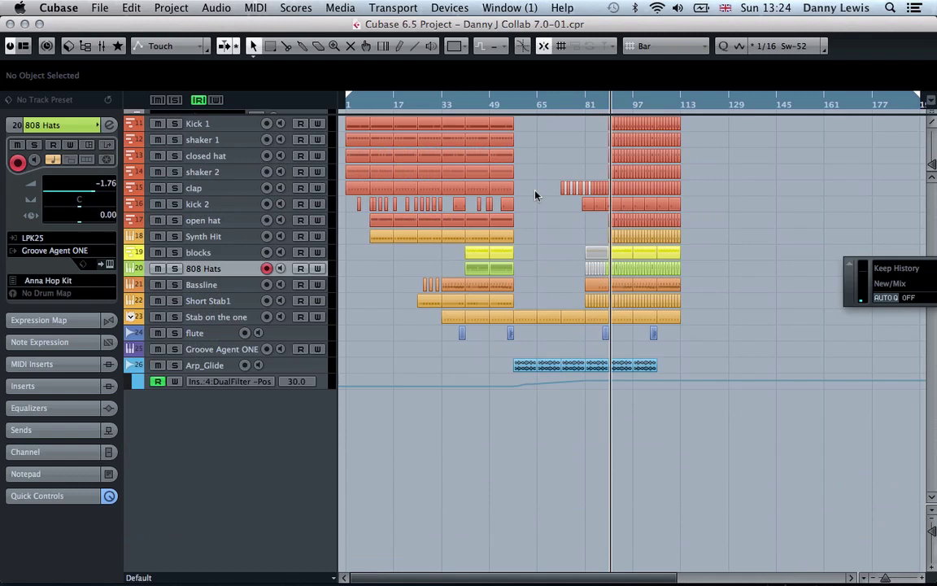
Play the arrangement from just before bar 57 and enlarge the Arp_Glide track's height.
key("h")
key("h")
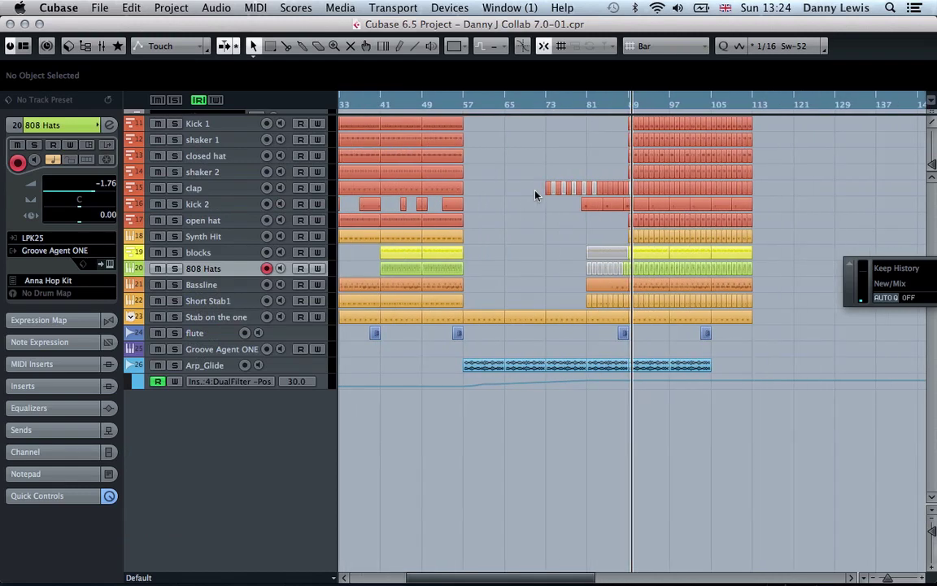
left_click(214, 366)
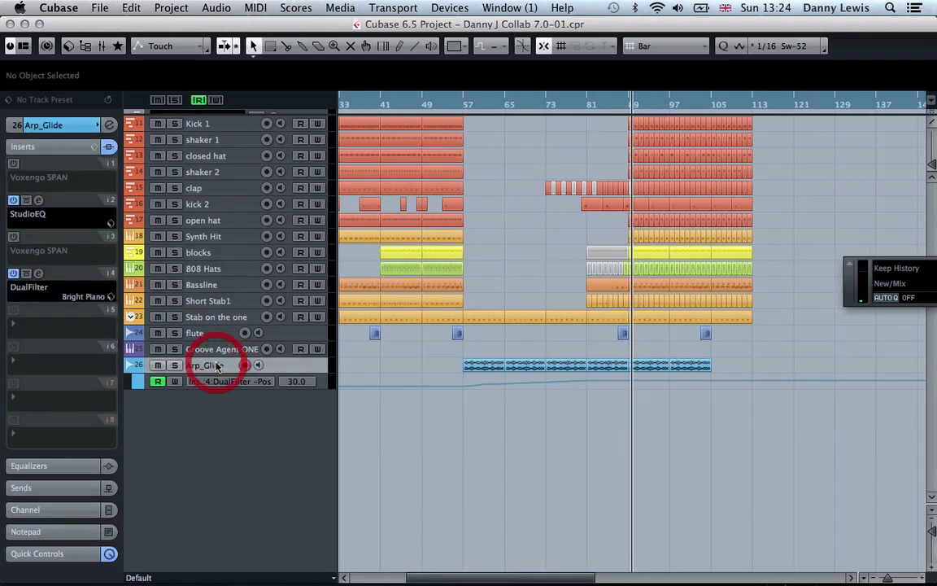
left_click(460, 104)
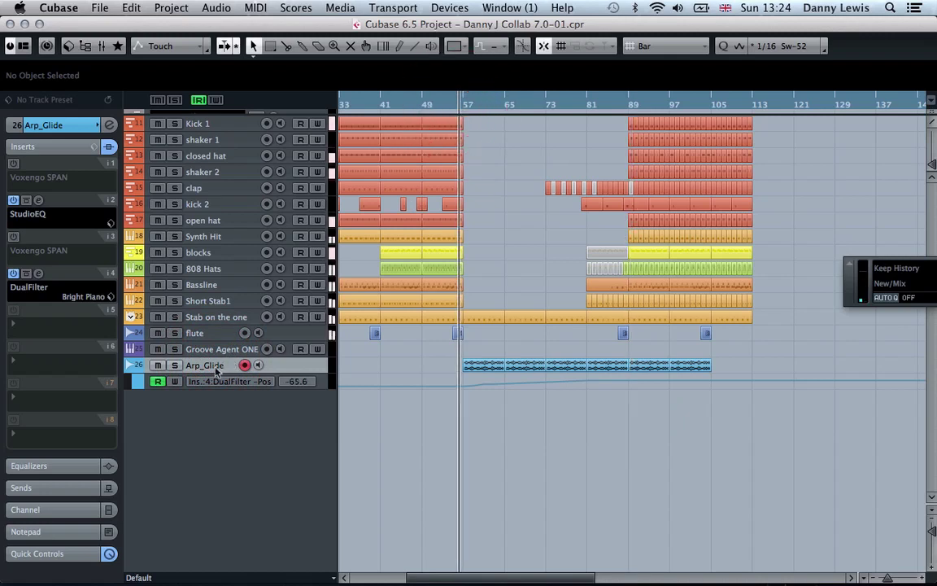
key("space")
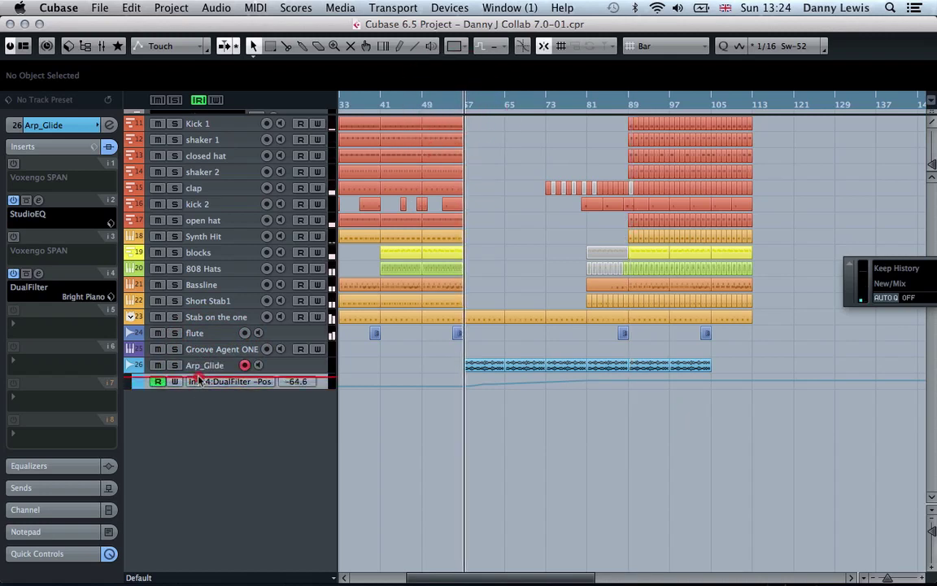
left_click(203, 381)
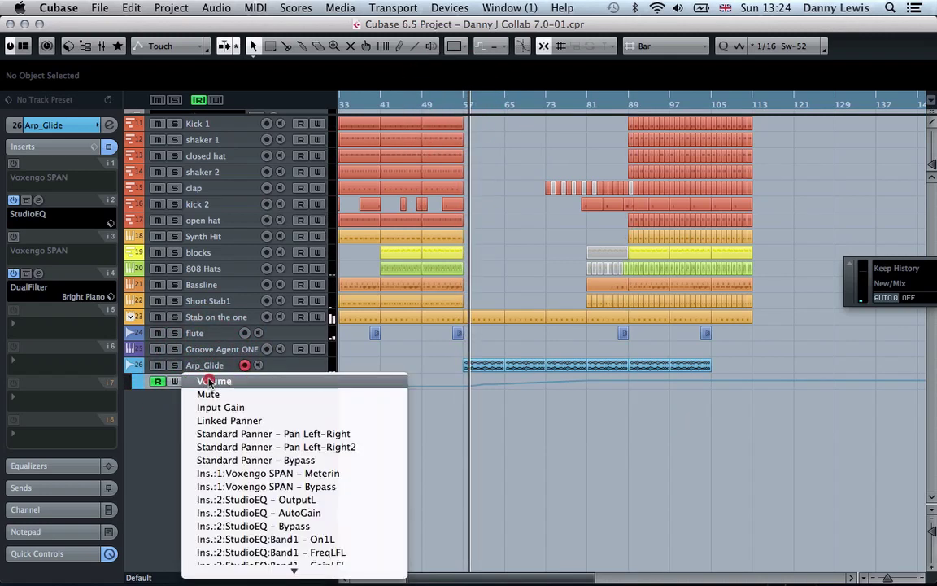
left_click(197, 355)
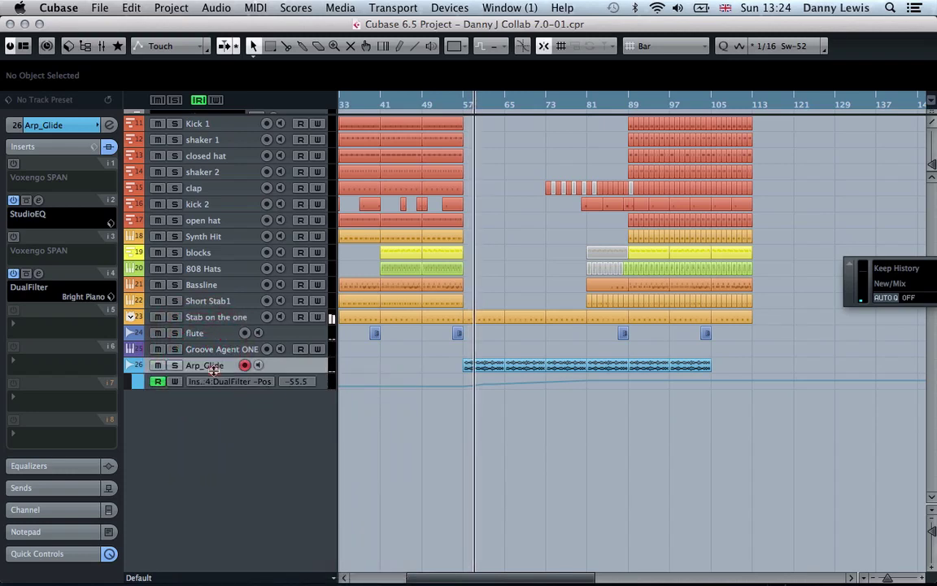
left_click_drag(207, 373, 211, 404)
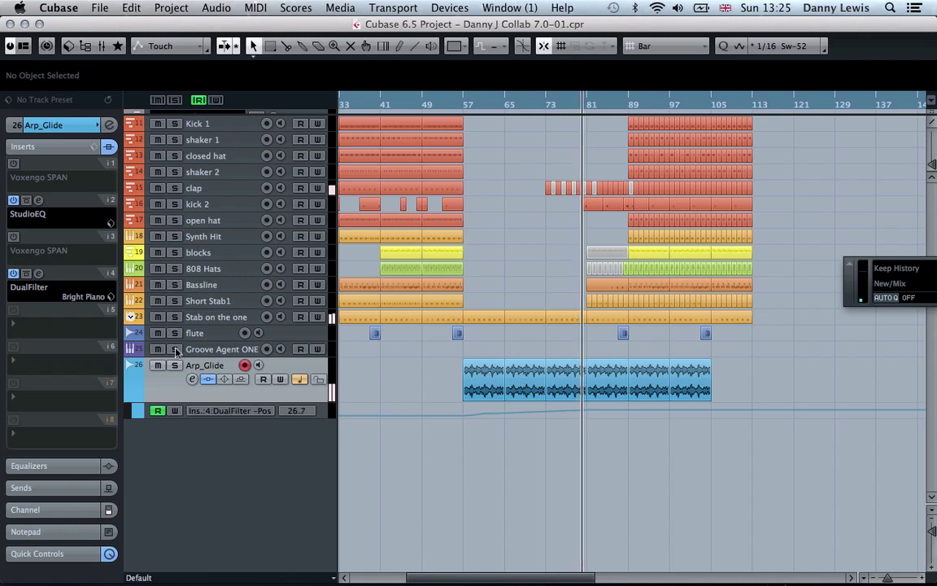
Open the DualFilter on Arp_Glide and enlarge its Position automation lane, replaying the sweep from just before bar 57.
left_click(38, 273)
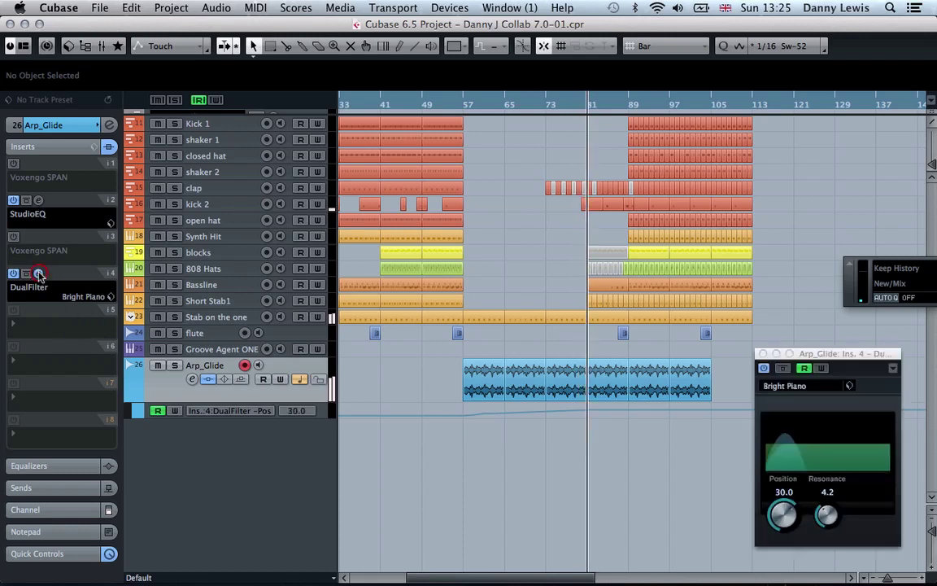
left_click_drag(782, 513, 796, 558)
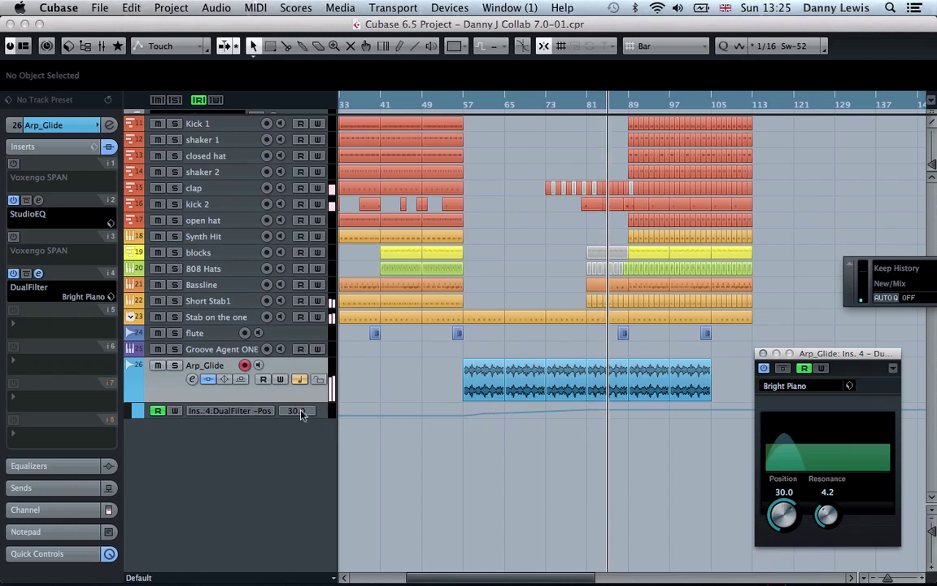
left_click_drag(280, 416, 278, 521)
left_click(587, 457)
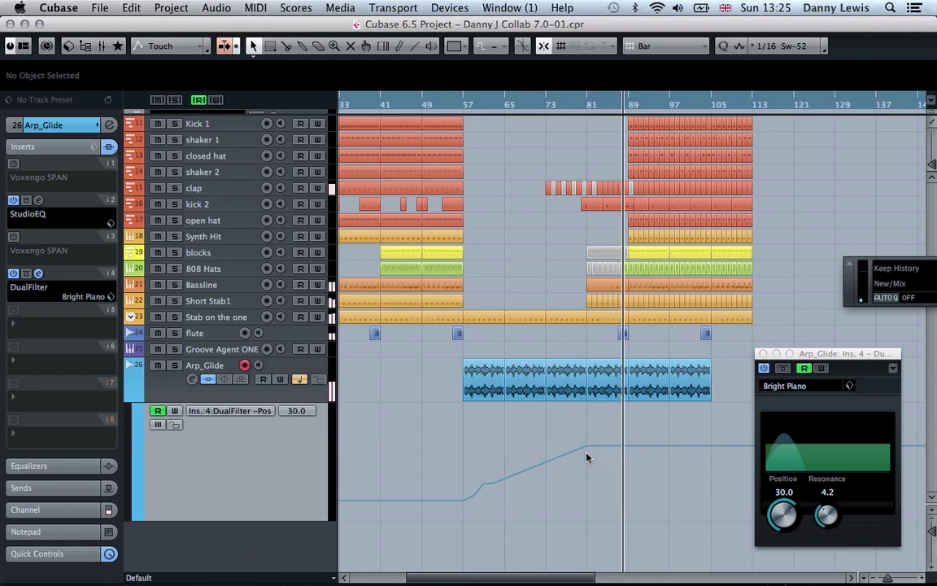
left_click(459, 107)
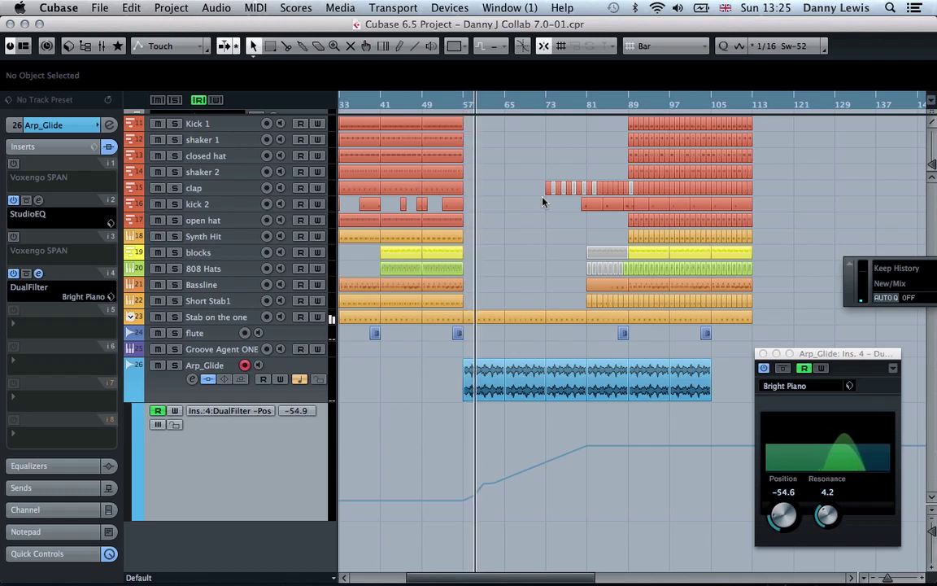
Add the Steinberg Phaser modulation effect to the fifth insert slot of the Arp_Glide track.
left_click(310, 360)
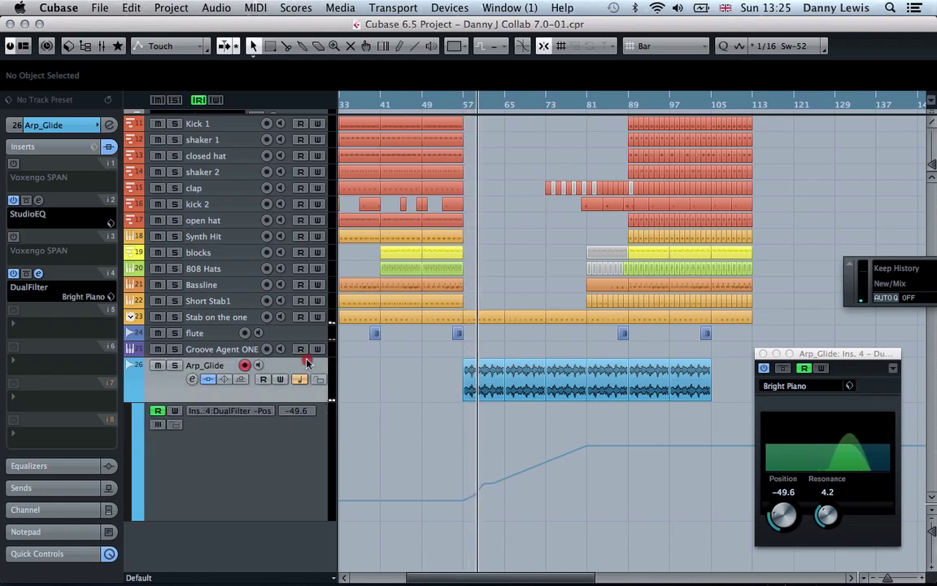
left_click(49, 316)
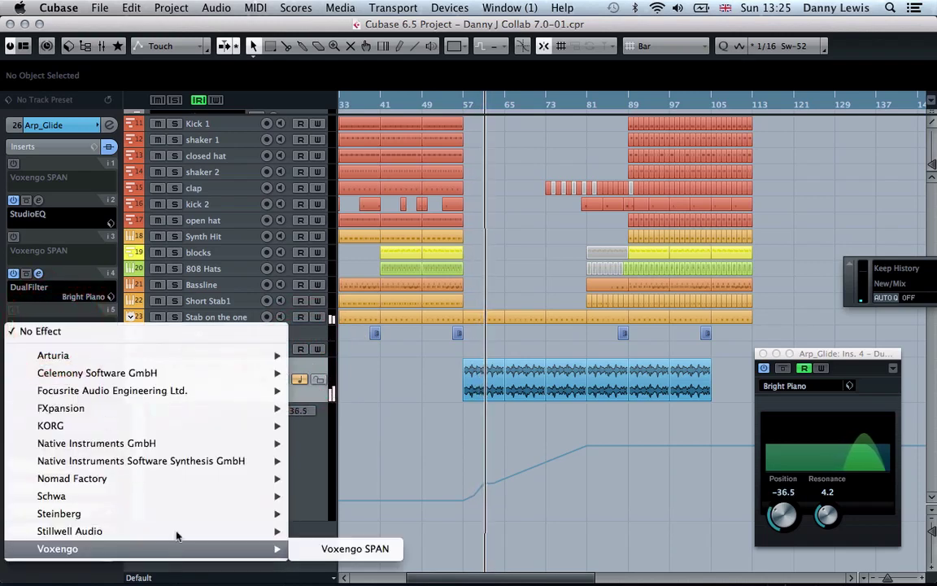
mouse_move(183, 512)
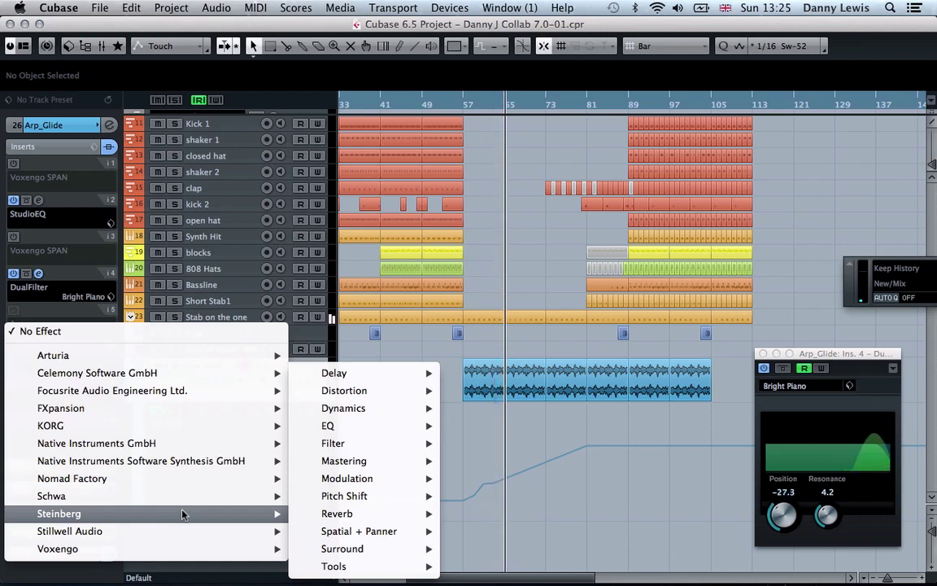
mouse_move(383, 479)
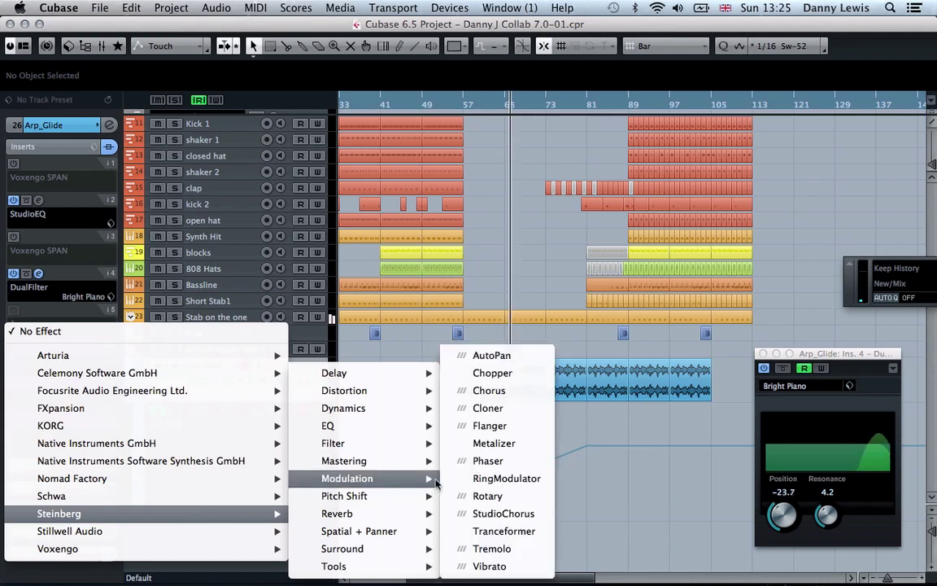
left_click(519, 460)
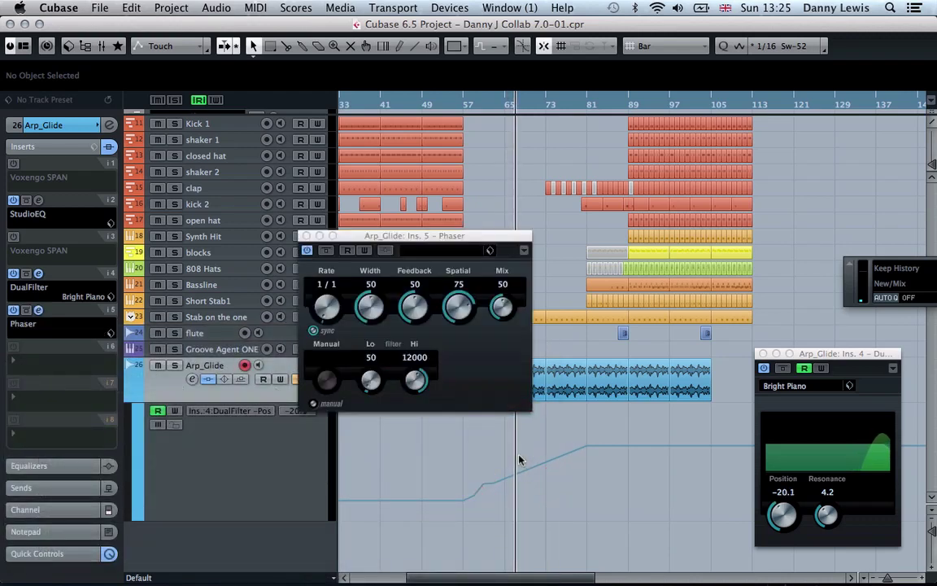
Turn off the Phaser's tempo sync and raise its Feedback to 85.
left_click(312, 332)
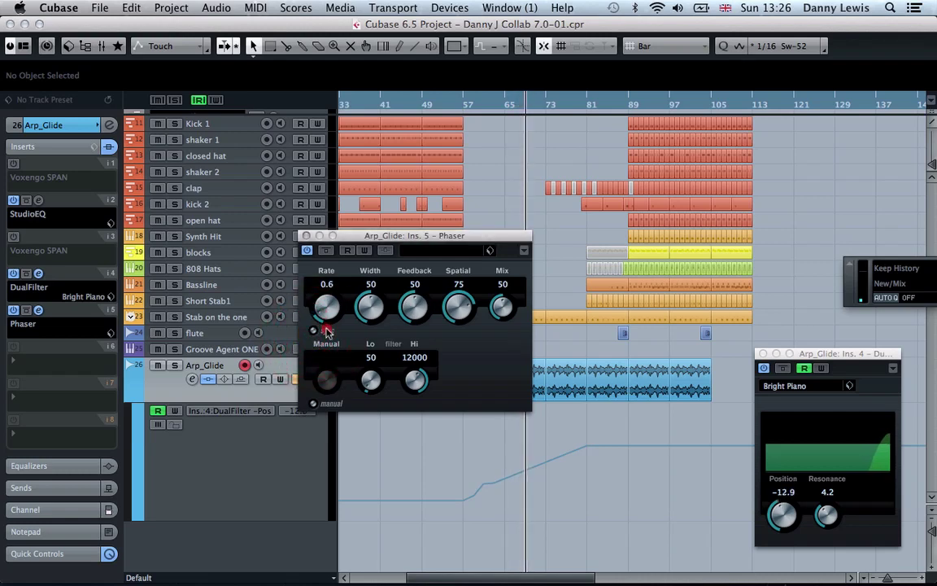
left_click(414, 309)
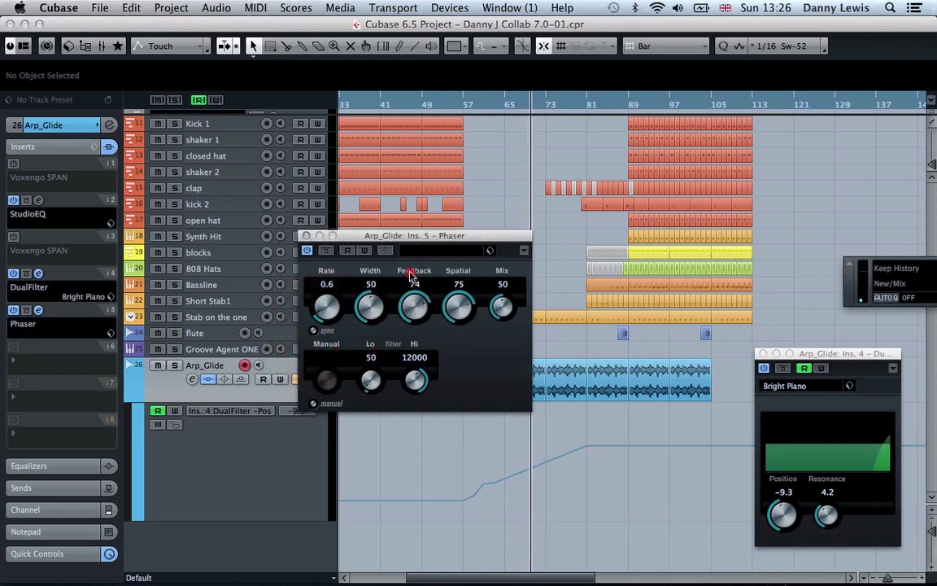
left_click_drag(411, 277, 406, 267)
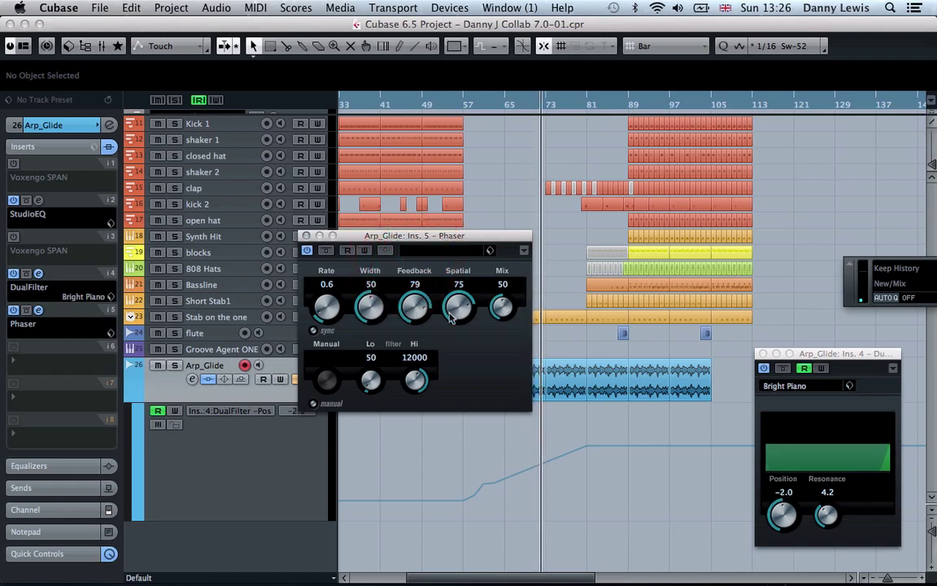
left_click_drag(413, 307, 411, 305)
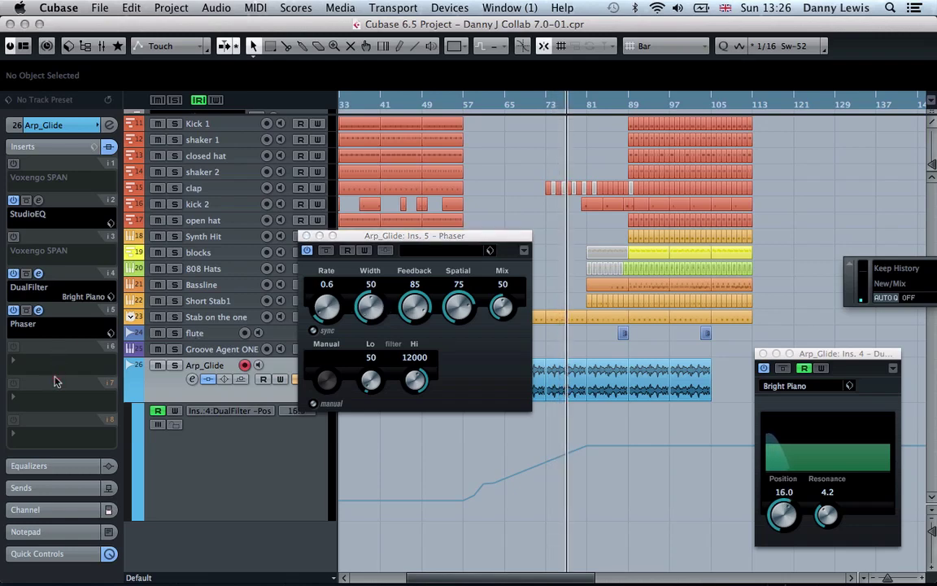
Add the Steinberg PingPongDelay effect to the sixth insert slot of the Arp_Glide track.
left_click(53, 346)
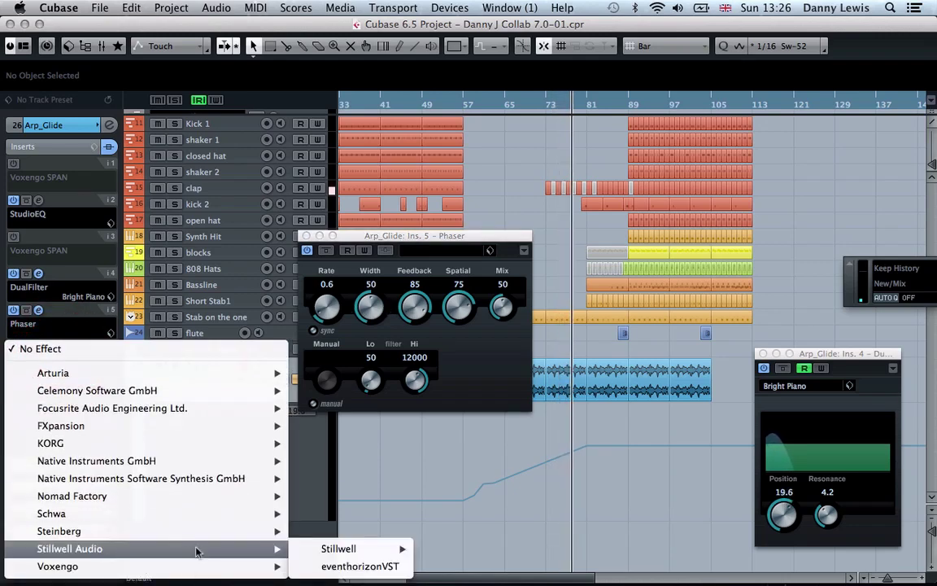
mouse_move(244, 530)
mouse_move(406, 373)
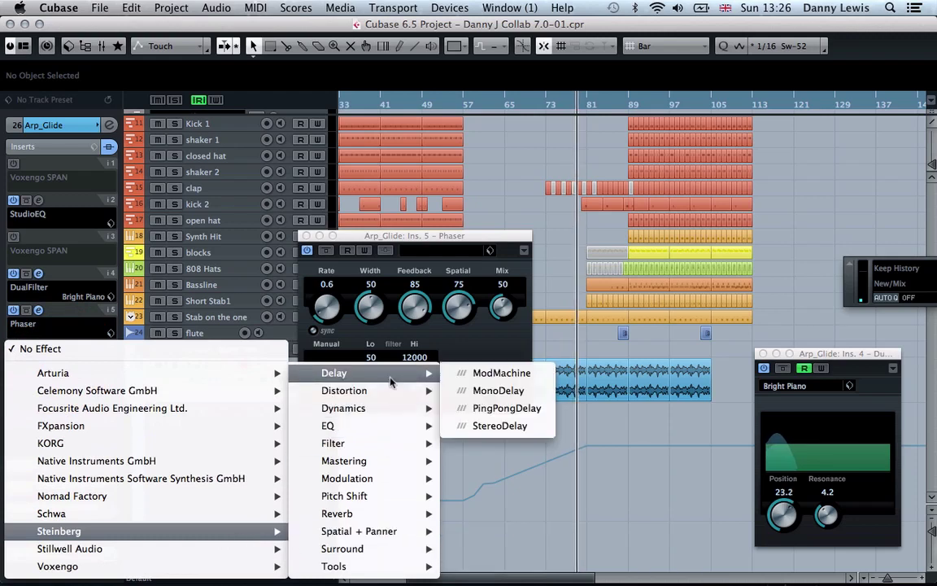
left_click(510, 410)
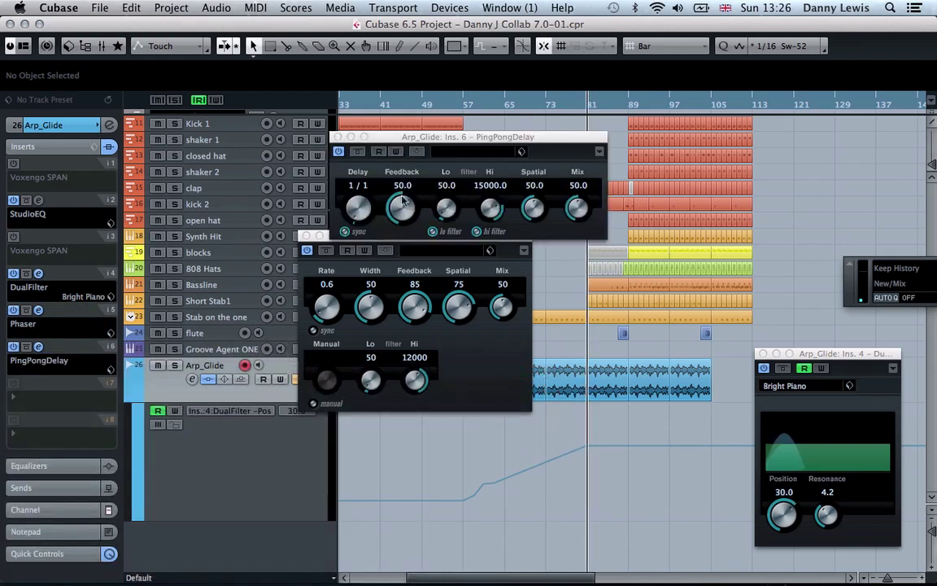
Set the PingPongDelay's Delay to 1/4, then move its window down and close the Phaser window.
left_click(355, 212)
left_click_drag(356, 204, 353, 192)
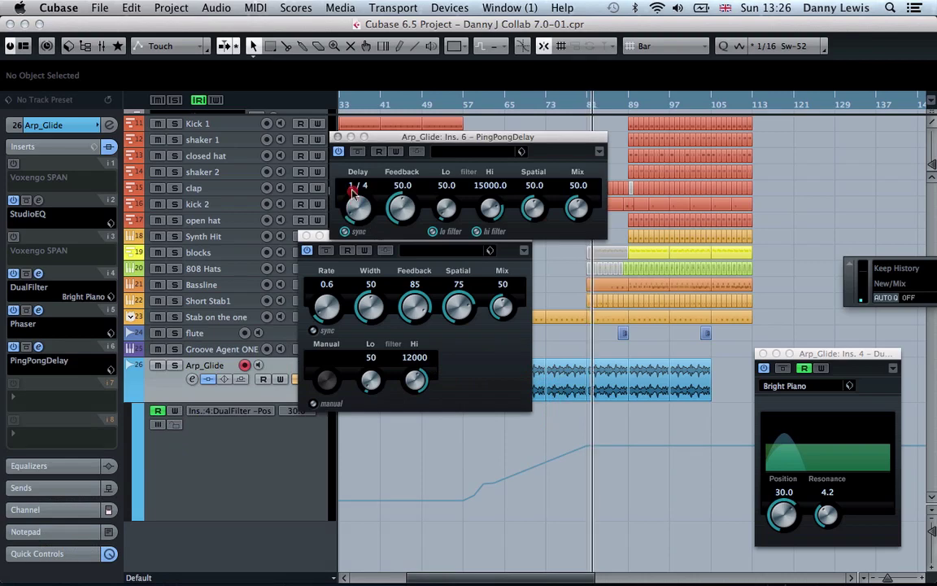
left_click_drag(468, 142, 542, 348)
left_click(307, 236)
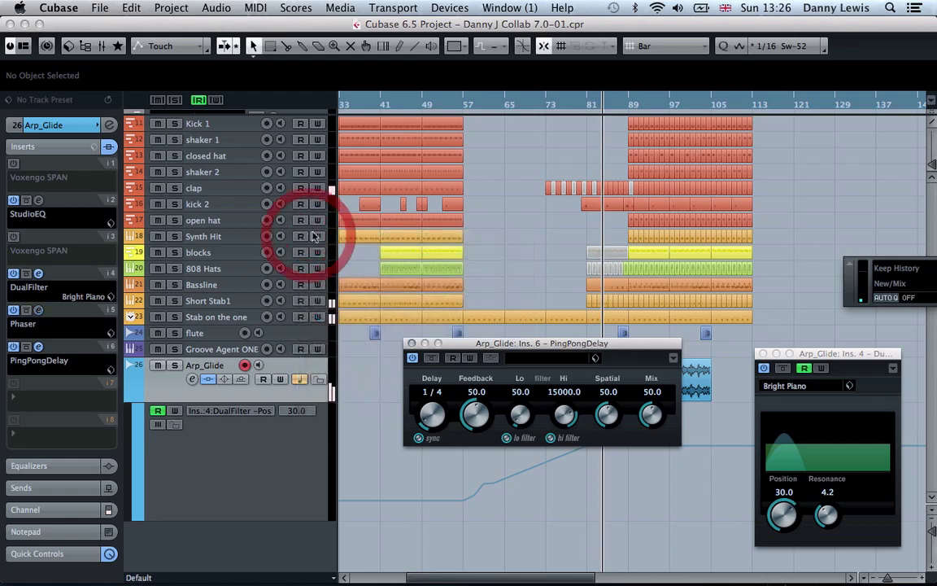
Replay from just before bar 57, set the PingPongDelay's Feedback to 44 and close its window.
left_click(456, 105)
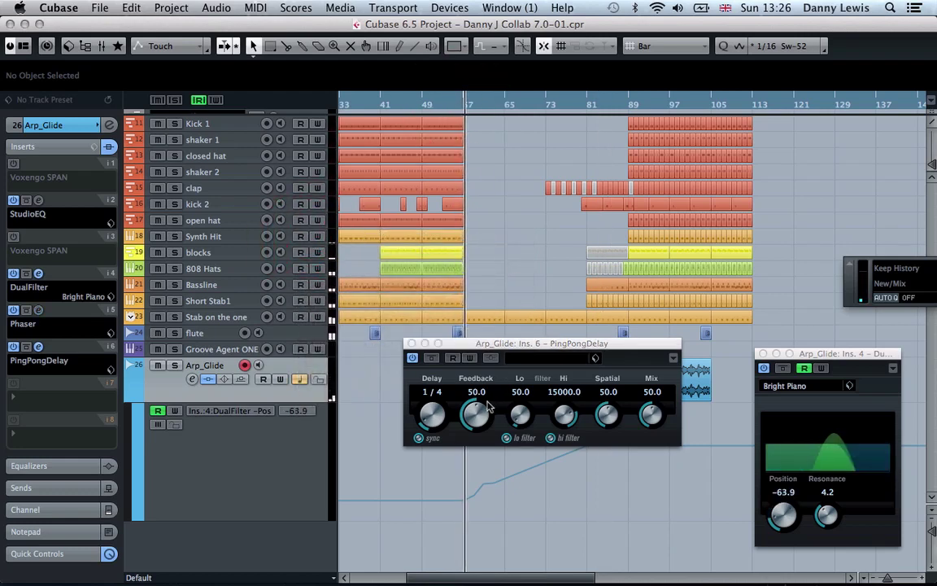
left_click(478, 423)
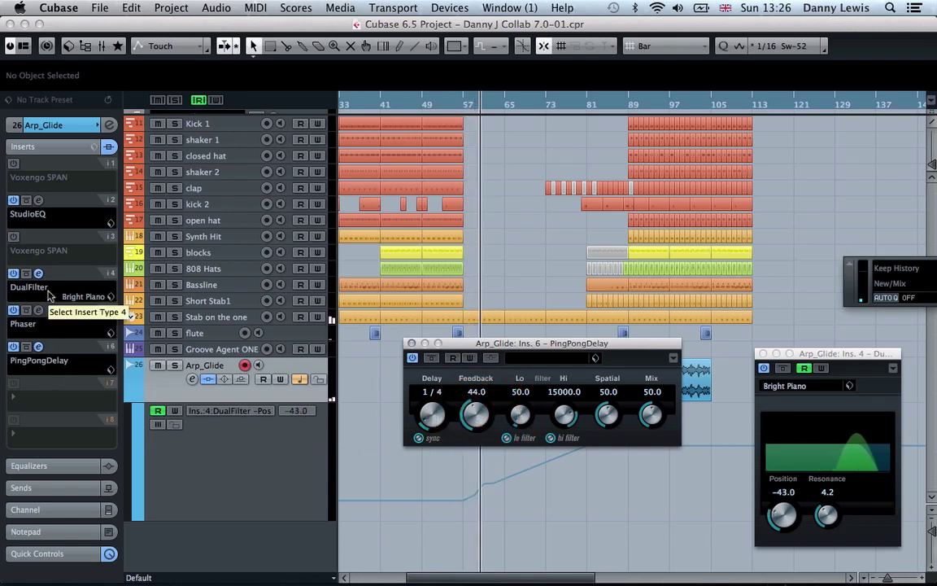
left_click(411, 344)
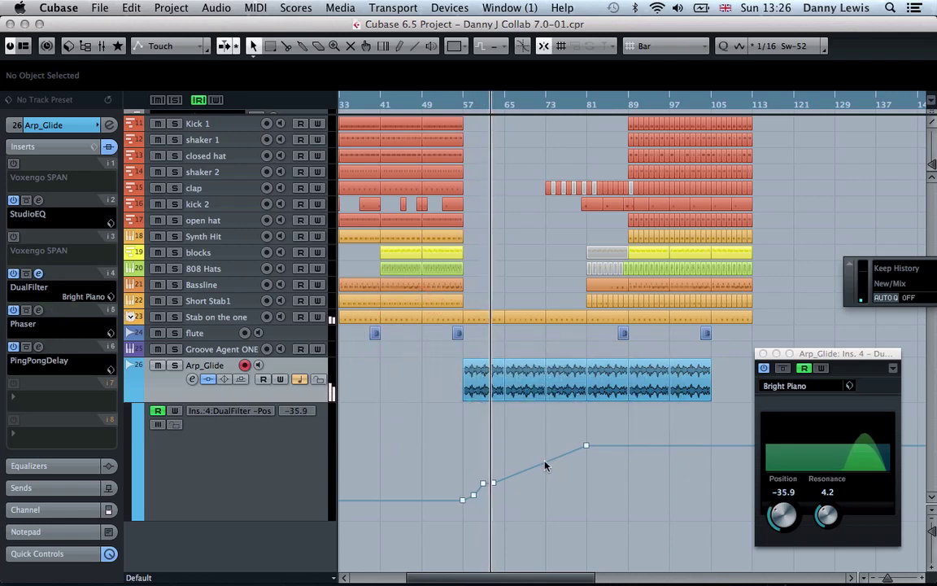
Reshape the DualFilter Position automation with points at bars 73 and 89 and a dip to -34.7 at bar 81.
left_click(628, 447)
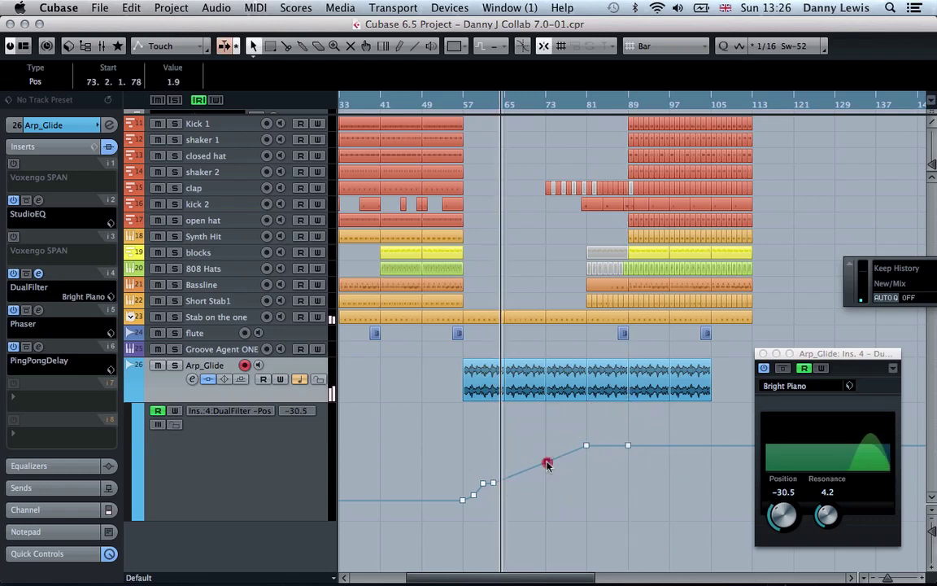
left_click_drag(547, 463, 587, 483)
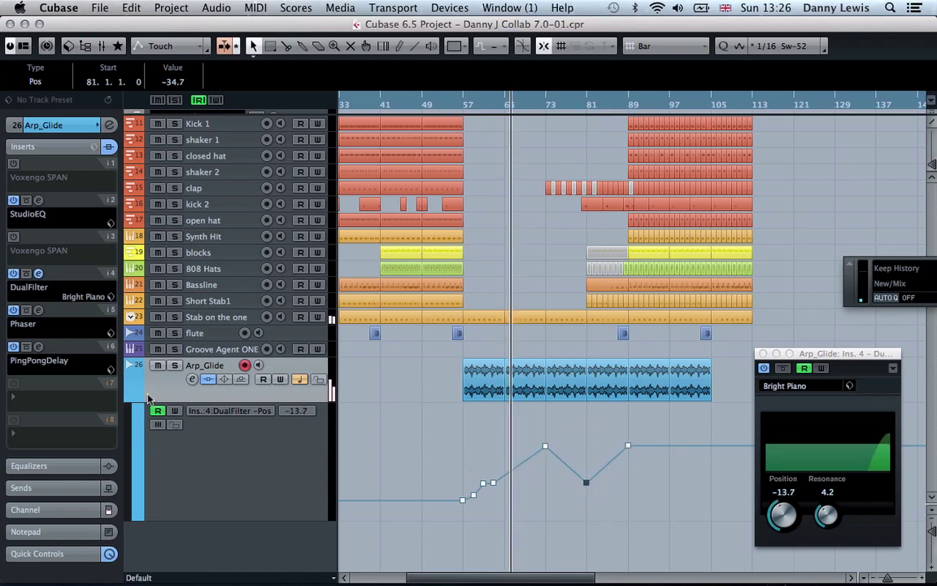
Show the Arp_Glide channel fader and lower the track's volume to -4.99 dB.
left_click(148, 349)
left_click(52, 513)
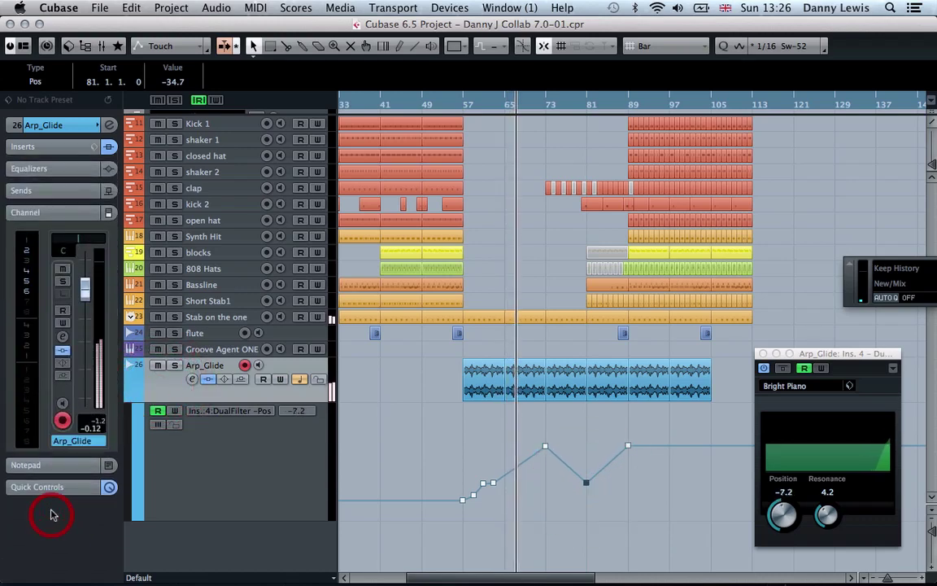
mouse_move(87, 315)
left_mouse_down()
mouse_move(89, 331)
mouse_move(82, 325)
left_mouse_up()
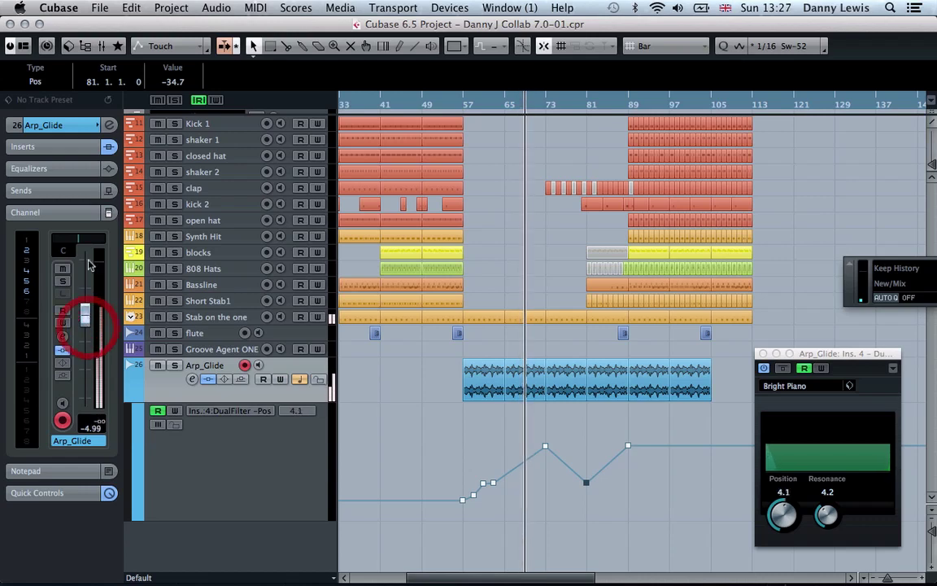
Reopen the PingPongDelay on Arp_Glide, set its Mix to 40 and close its window.
left_click(62, 147)
left_click(38, 347)
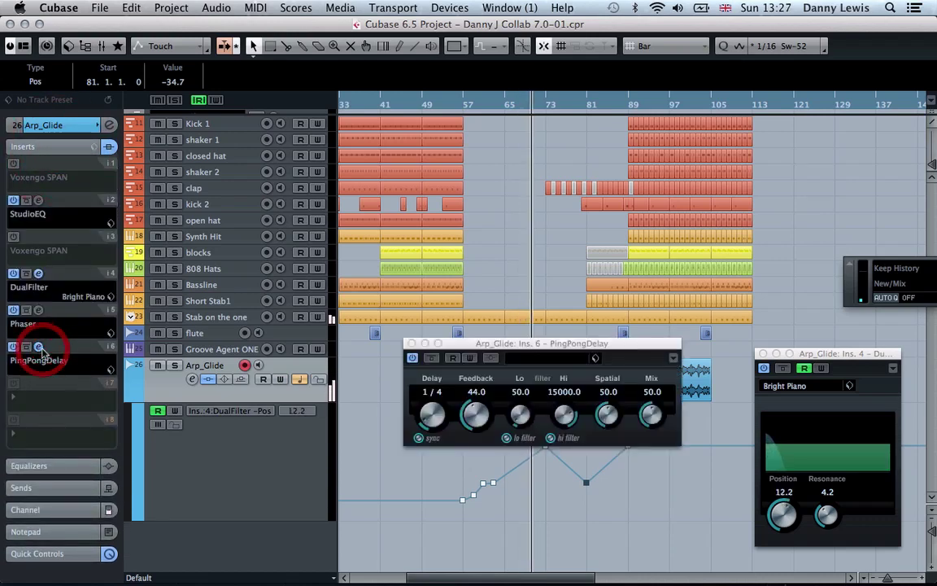
left_click_drag(649, 417, 655, 432)
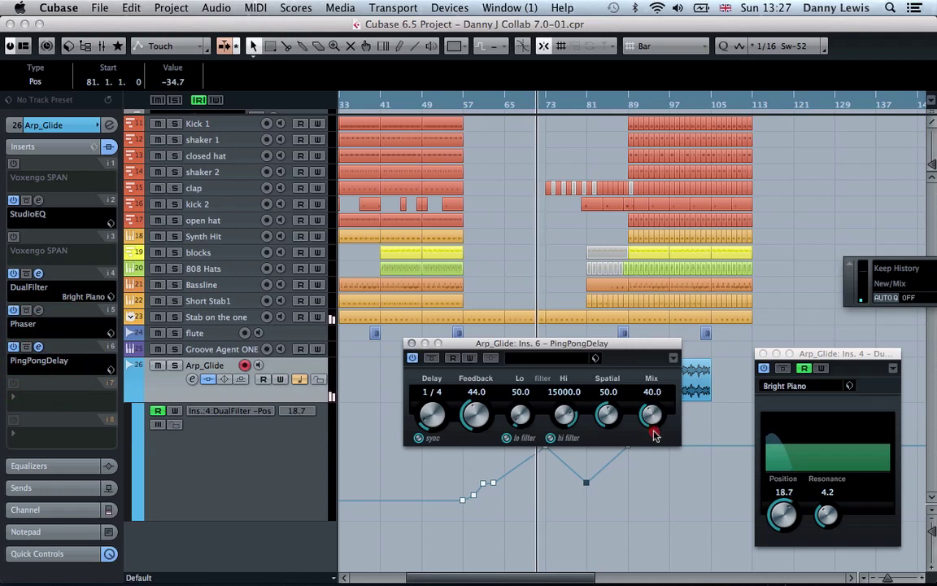
left_click(412, 342)
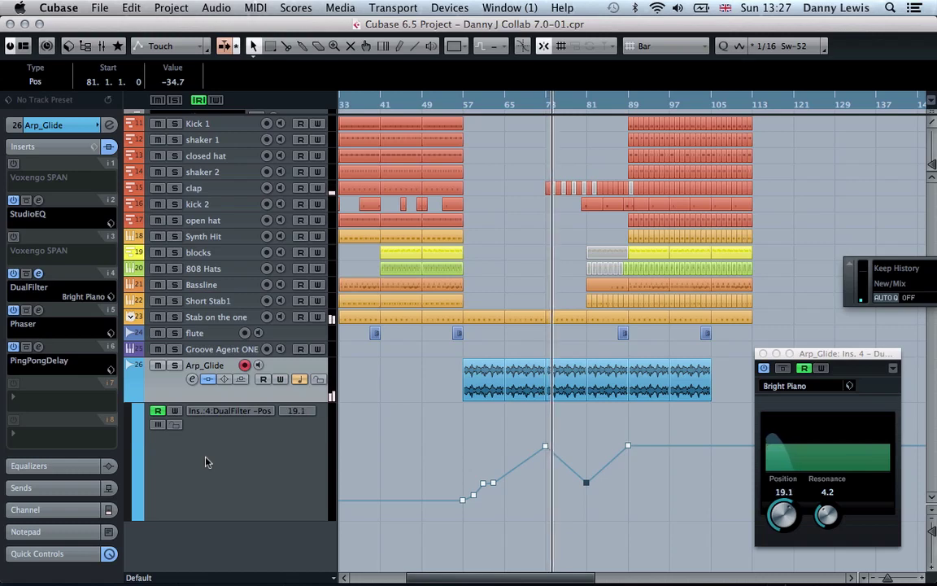
key("XF86AudioLowerVolume")
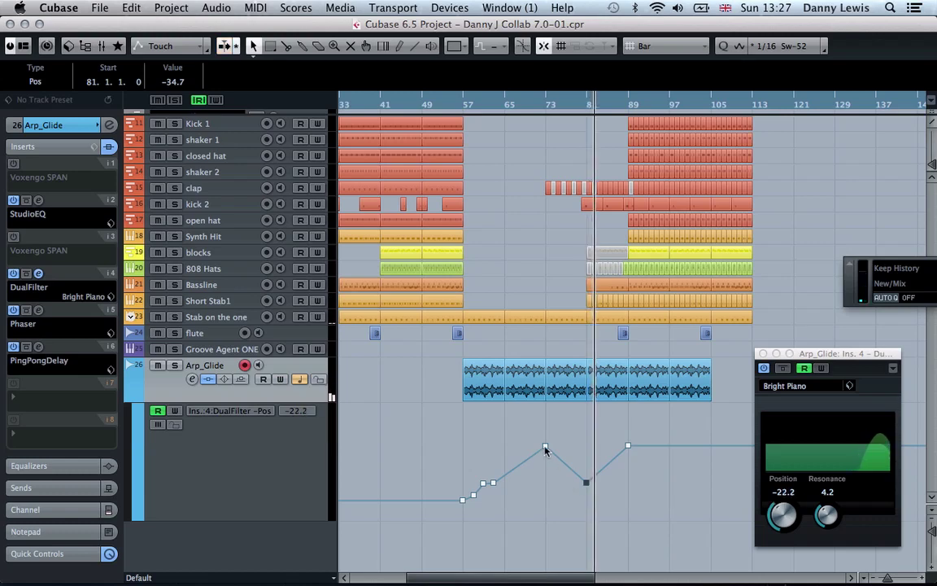
Move the bar 73 Position automation point to bar 65 at 5.1 and add a low point of -70.7 at bar 73.
left_click_drag(544, 448, 504, 459)
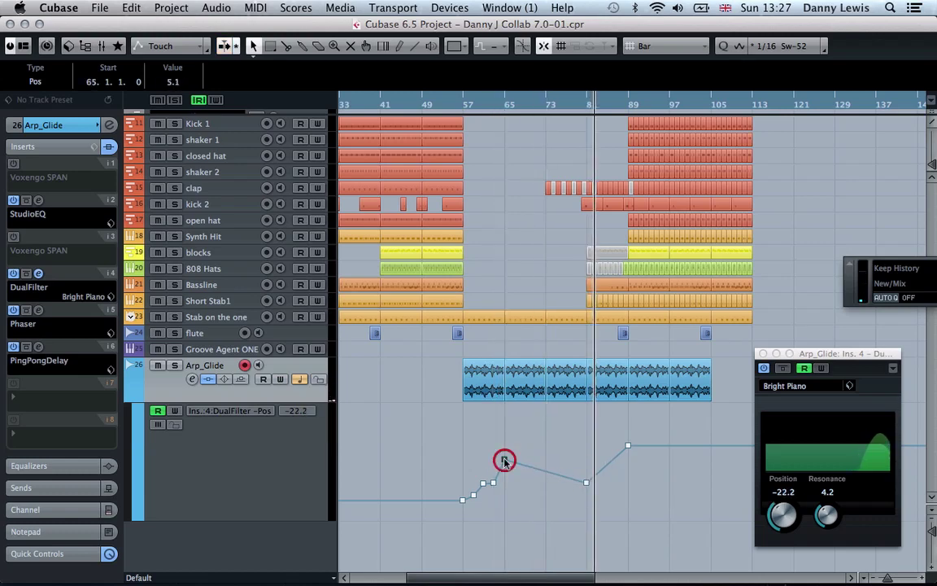
right_click(545, 473)
left_click(546, 471)
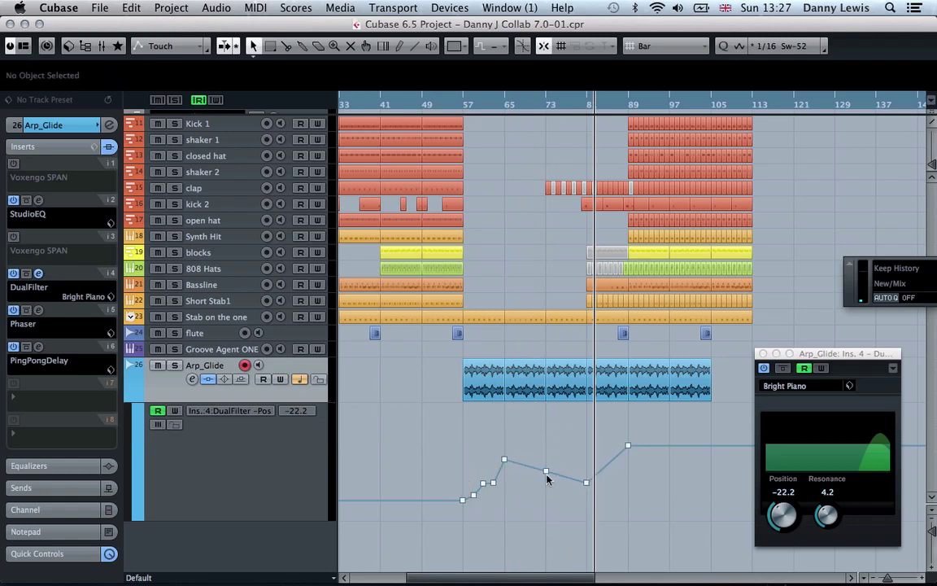
left_click(545, 502)
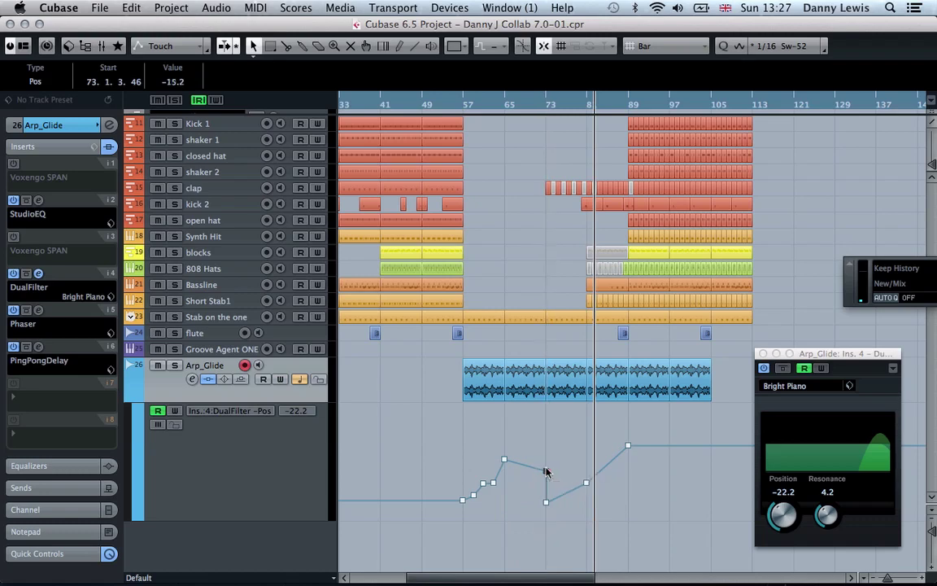
Replay from just before bar 57, delete the automation points between bars 57 and 65, and set the bar 65 point to 0.0.
left_click(459, 104)
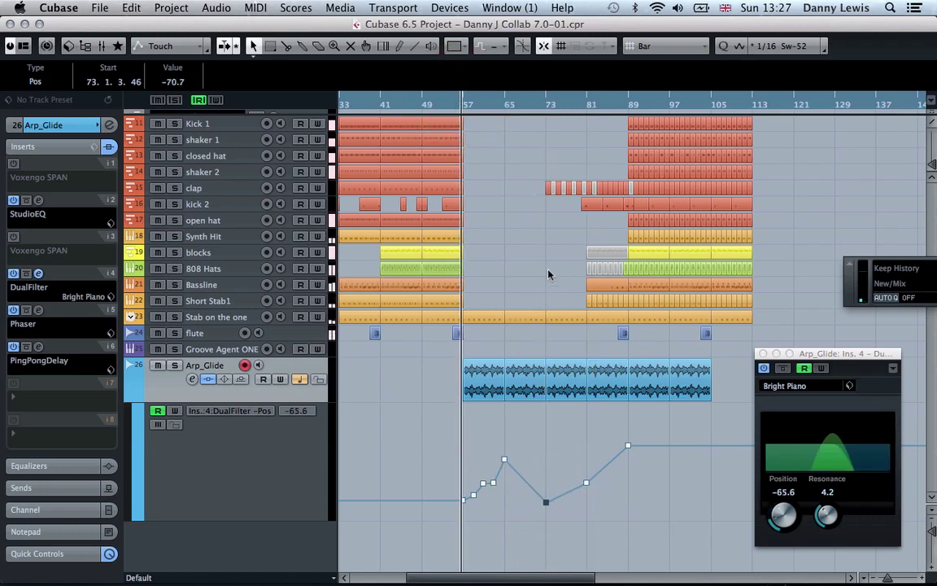
left_click_drag(471, 473, 502, 498)
key("Delete")
key("space")
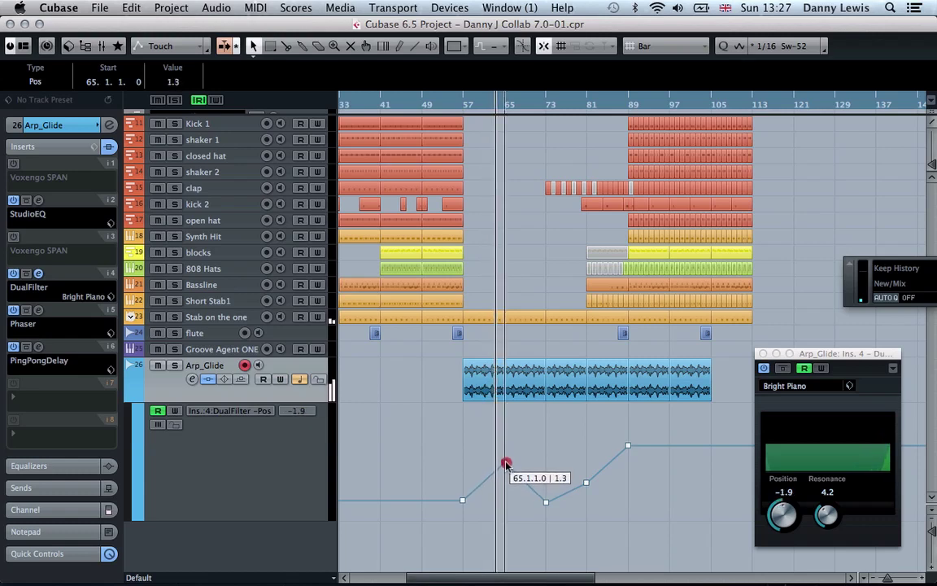
left_click(506, 465)
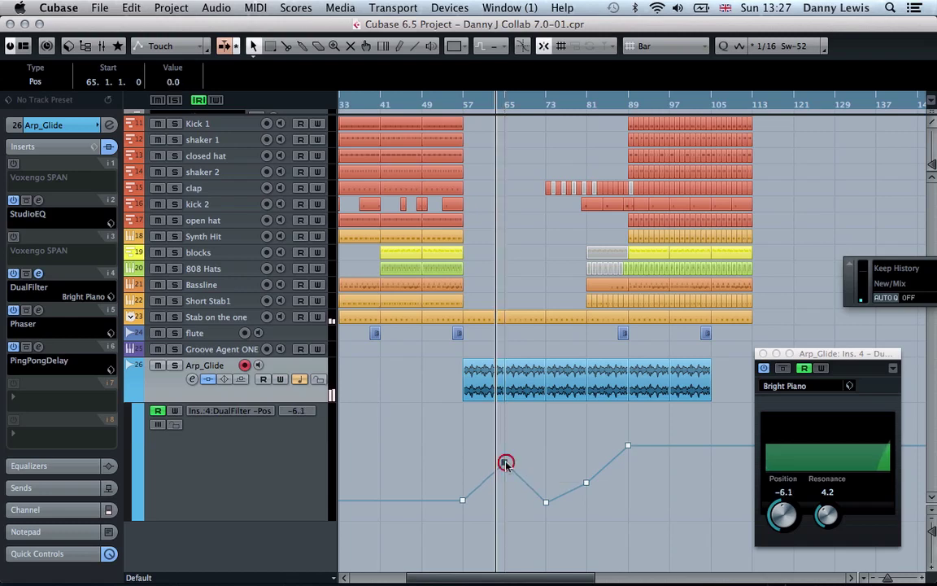
Raise the Position automation point at bar 73 to -42.4 and slightly raise the point at bar 81.
left_click_drag(543, 502, 548, 504)
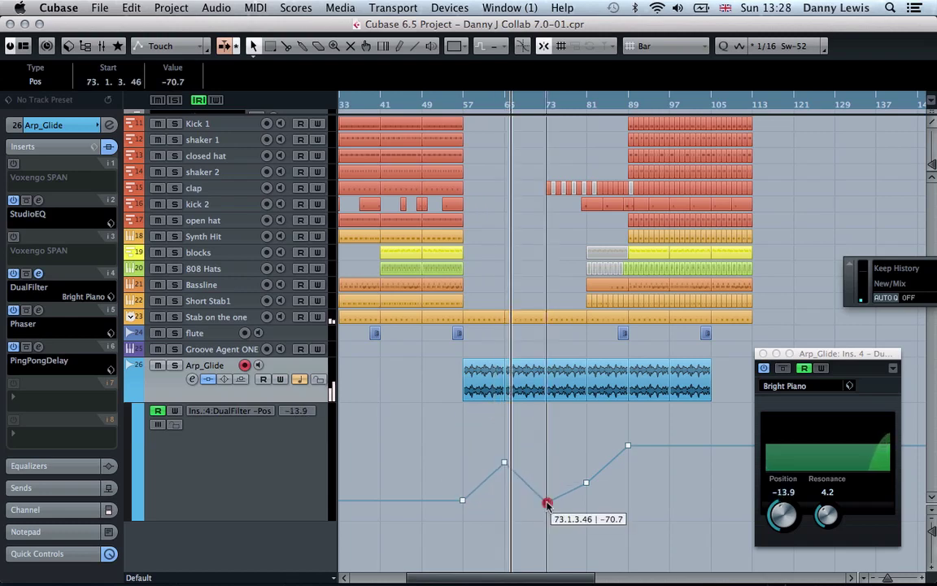
left_click(547, 497)
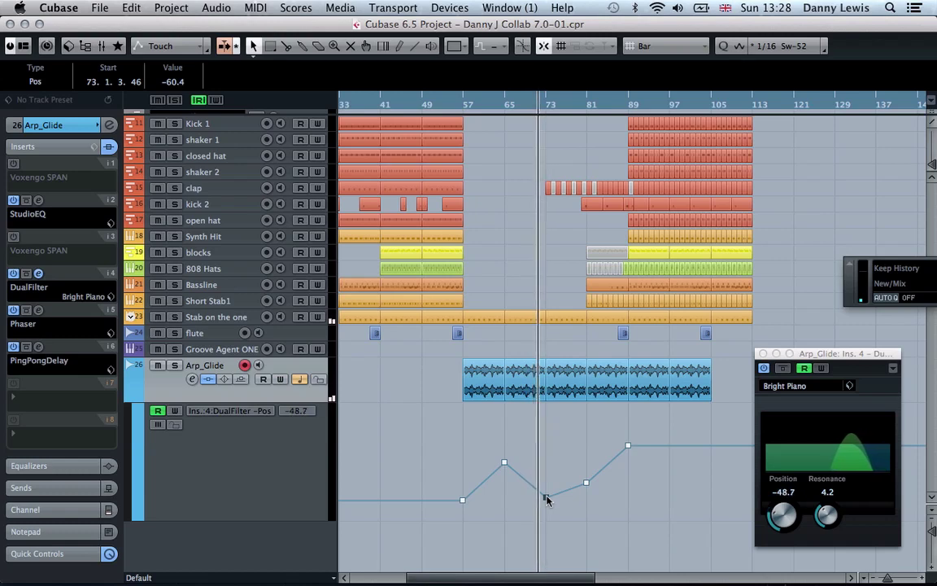
left_click_drag(548, 495, 545, 488)
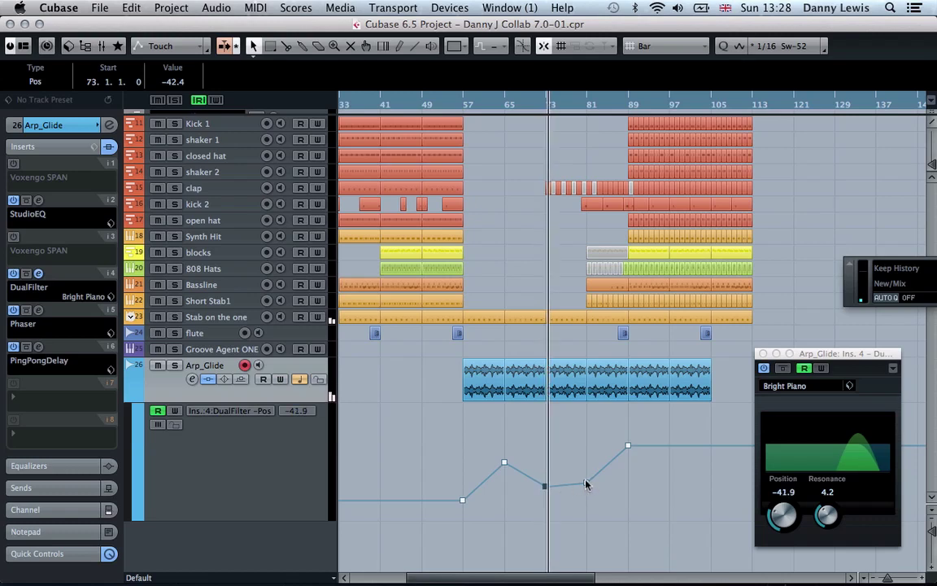
left_click(586, 481)
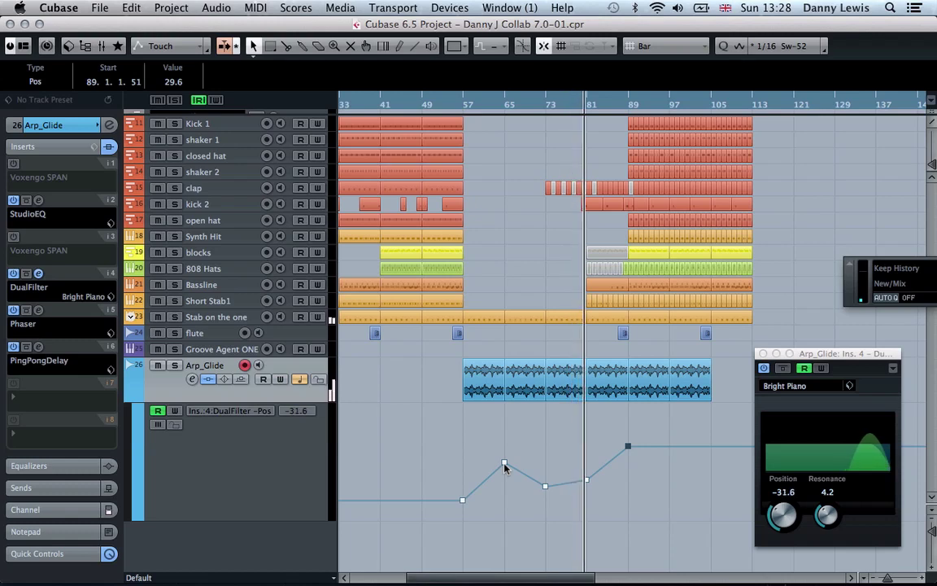
Restart playback just before bar 57 and delete the Position automation points at bars 73 and 81.
left_click(454, 107)
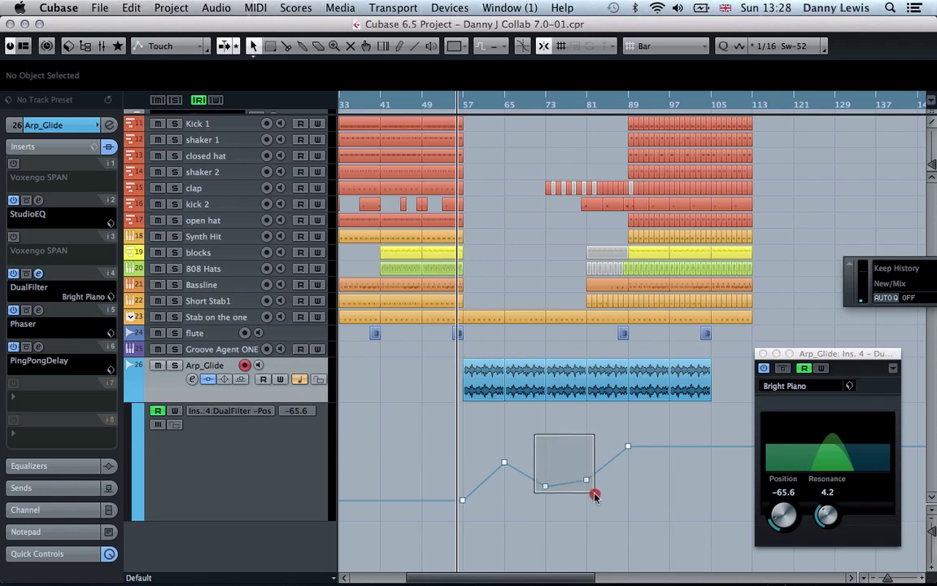
left_click_drag(594, 497, 594, 496)
key("Delete")
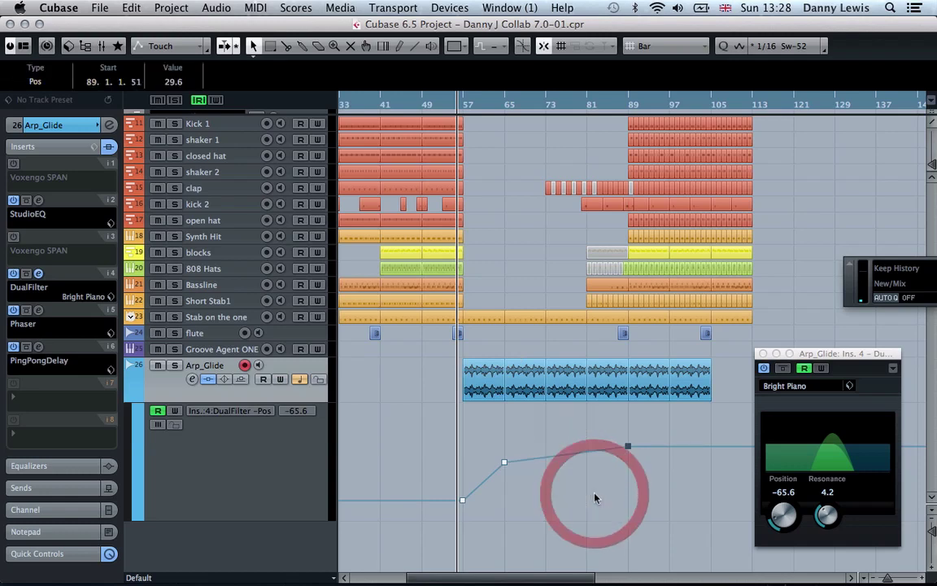
Play from just before bar 65 and lower the Position automation point at bar 89 to 23.1.
left_click(499, 97)
left_click(628, 446)
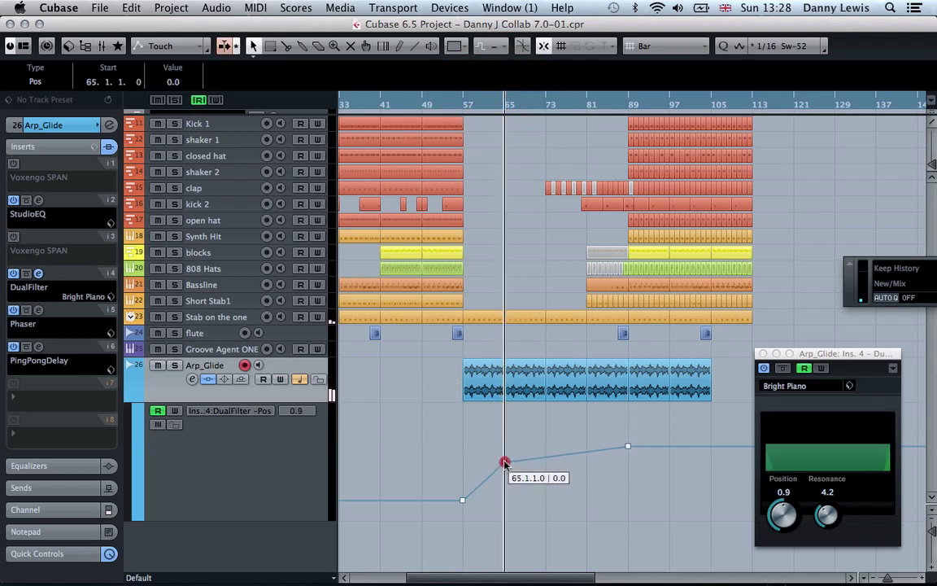
left_click(504, 463)
left_click(504, 462)
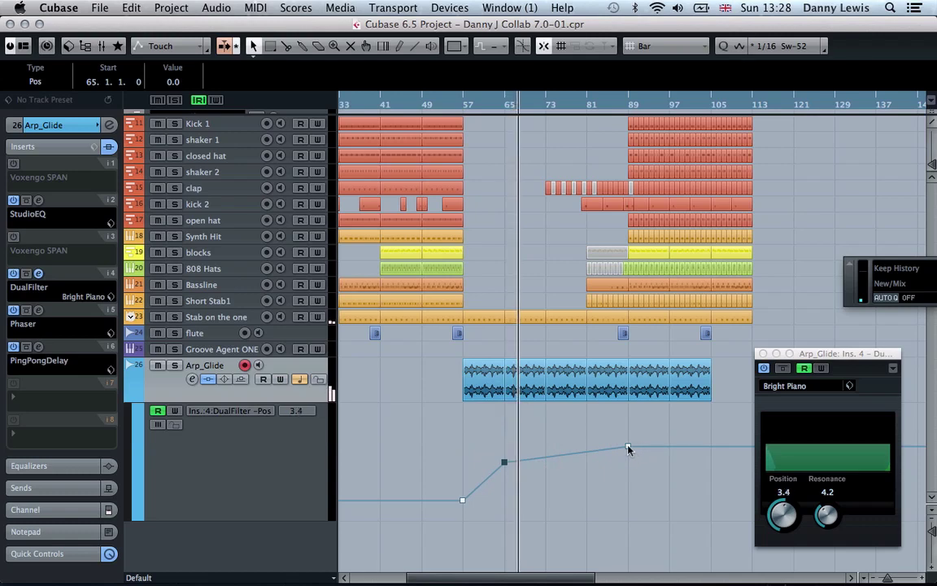
left_click(628, 448)
left_click_drag(628, 447, 628, 452)
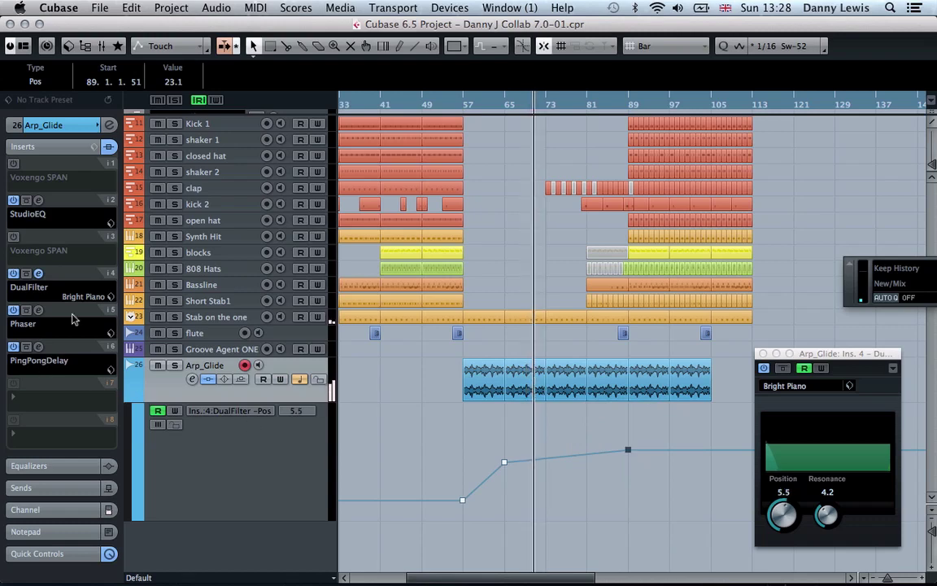
Replace the disabled Voxengo SPAN in Arp_Glide's third insert slot with the Steinberg Bitcrusher distortion effect.
left_click(58, 249)
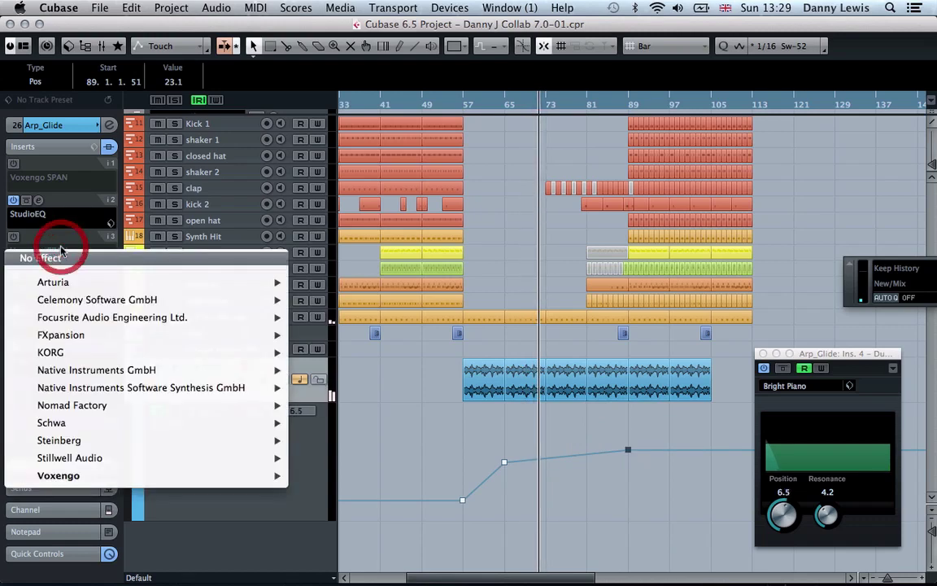
mouse_move(216, 441)
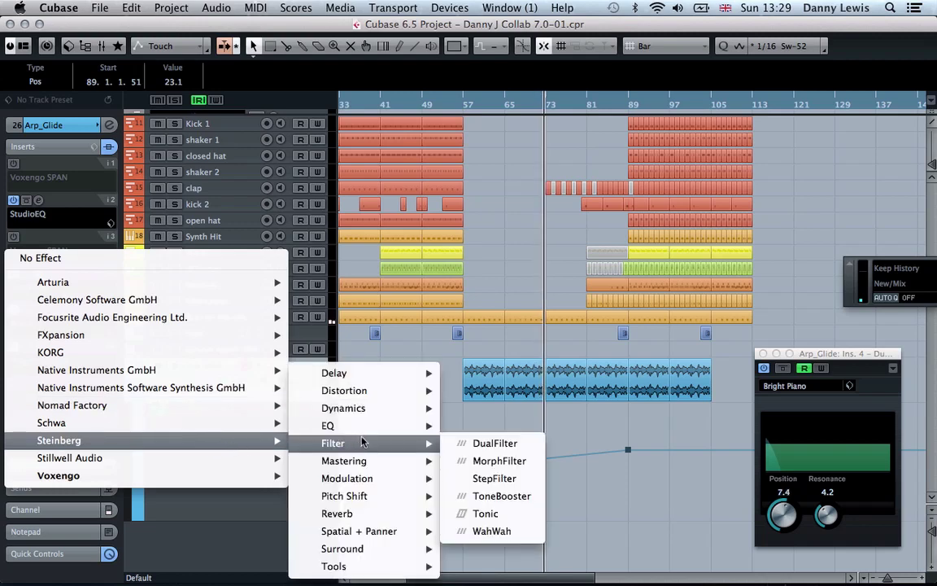
mouse_move(366, 391)
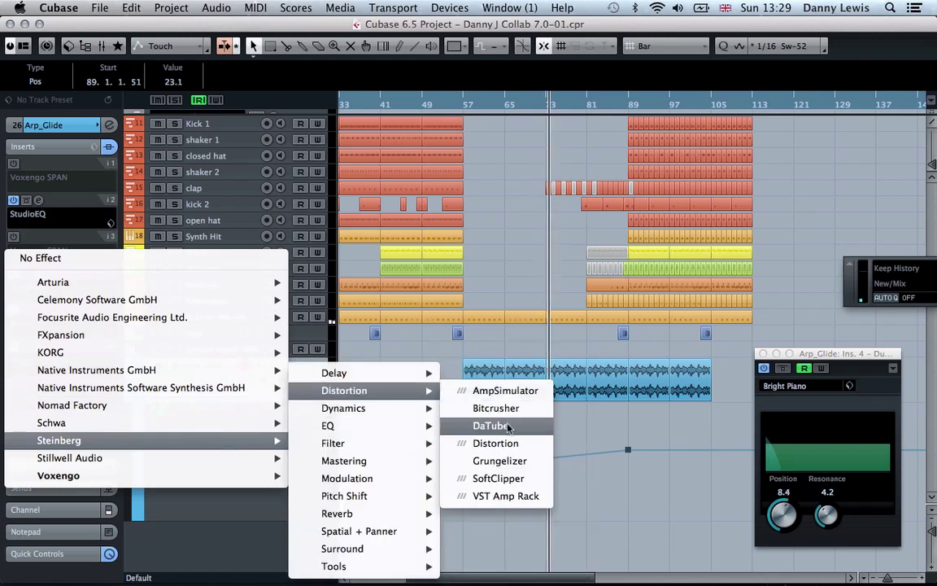
left_click(503, 408)
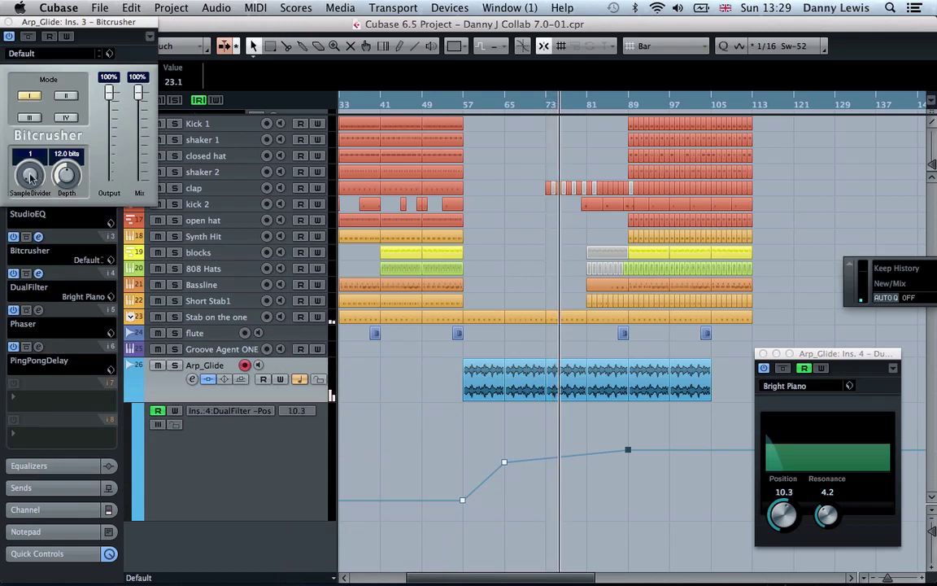
Set Arp_Glide's Bitcrusher to a sample divider of 3 and a depth of 24.0 bits while the breakdown plays.
left_click_drag(26, 157, 21, 134)
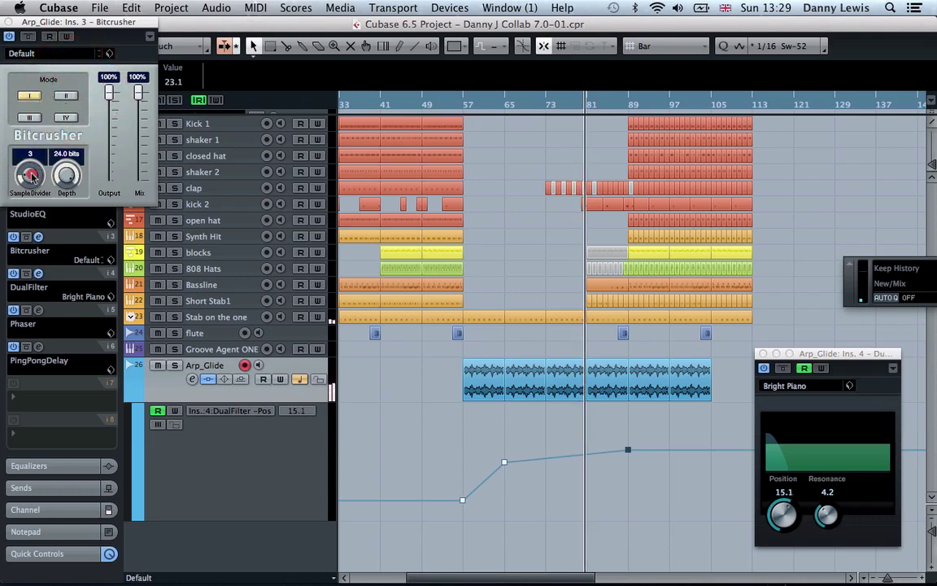
left_click(31, 152)
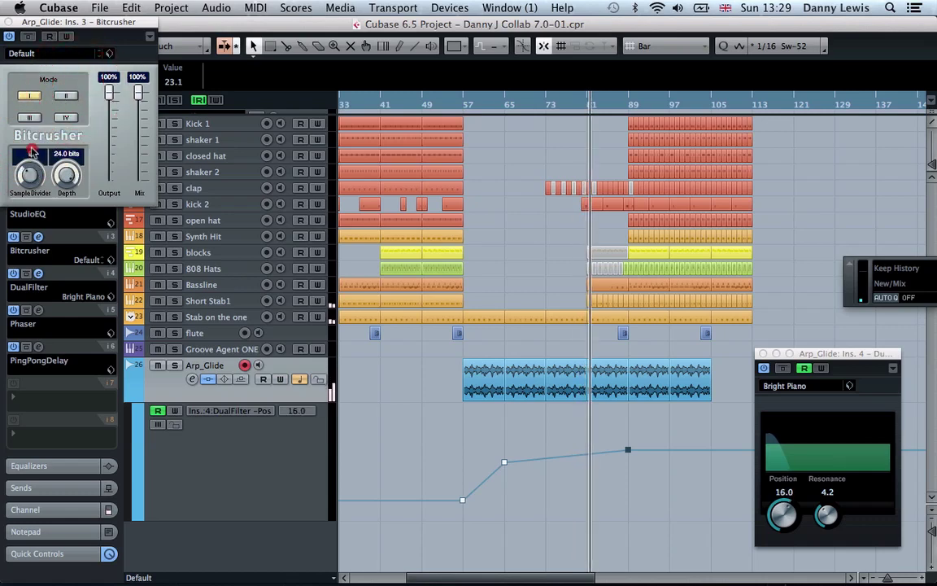
mouse_move(31, 151)
left_mouse_down()
mouse_move(30, 139)
mouse_move(27, 170)
left_mouse_up()
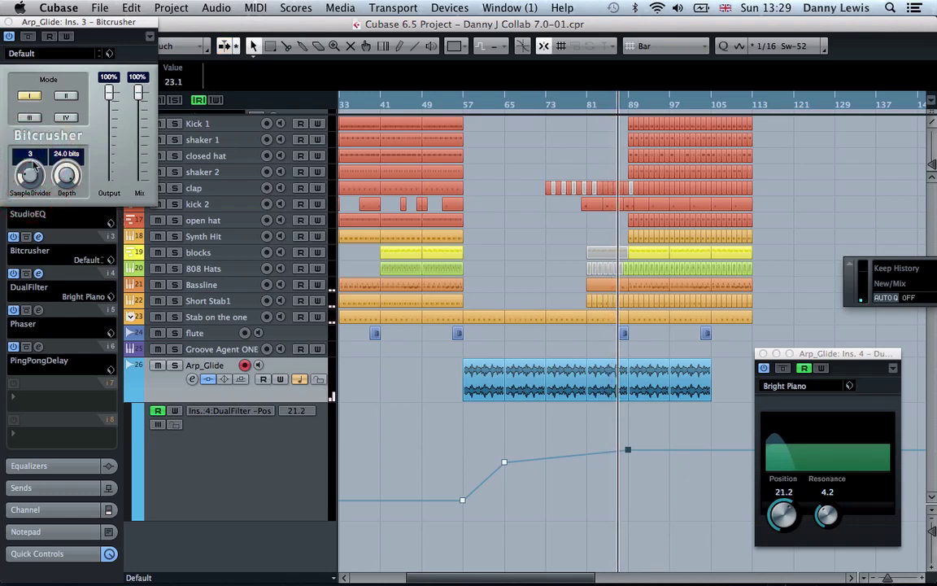
Restart playback just before bar 57, raise the Position automation point at bar 57 to -56.6, and close the Bitcrusher window.
left_click(459, 107)
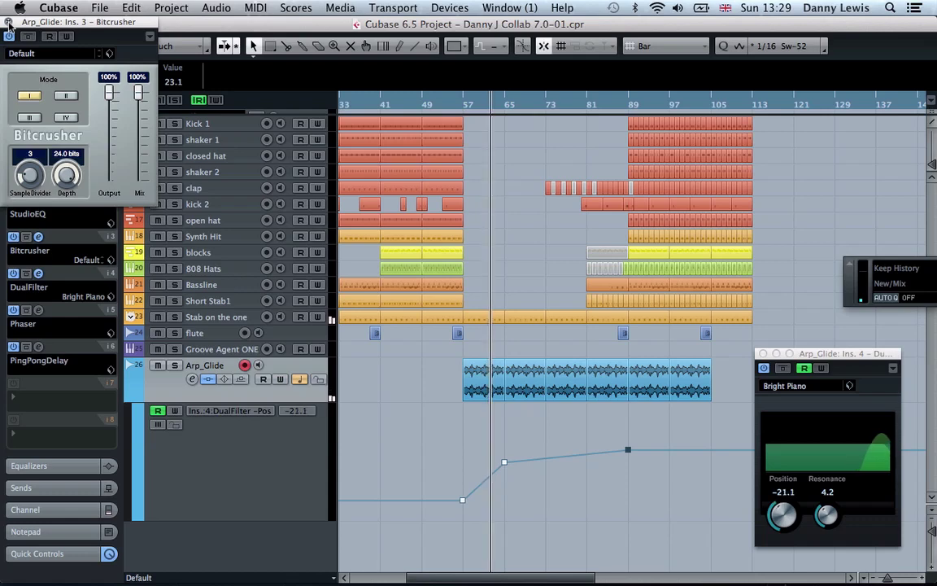
left_click(462, 500)
left_click_drag(462, 500, 461, 493)
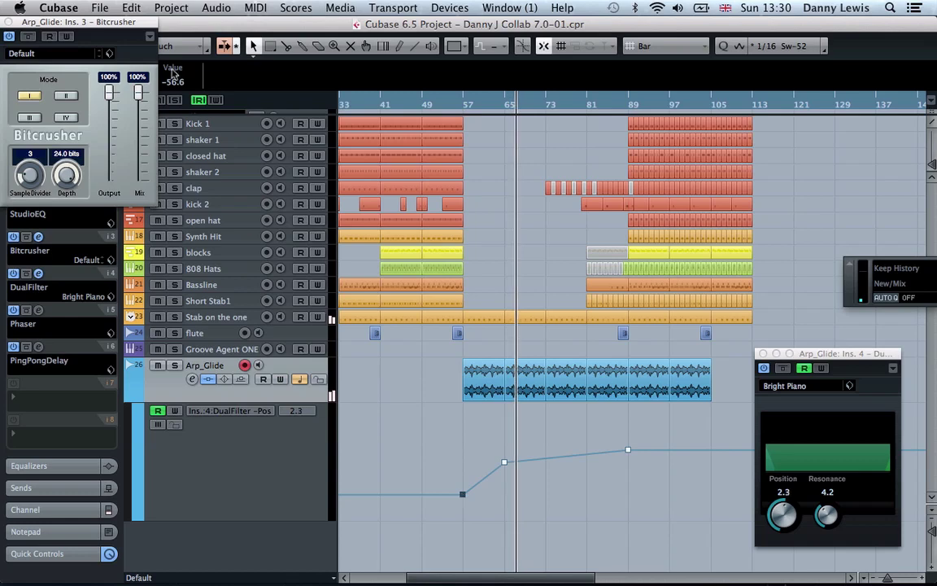
left_click(11, 22)
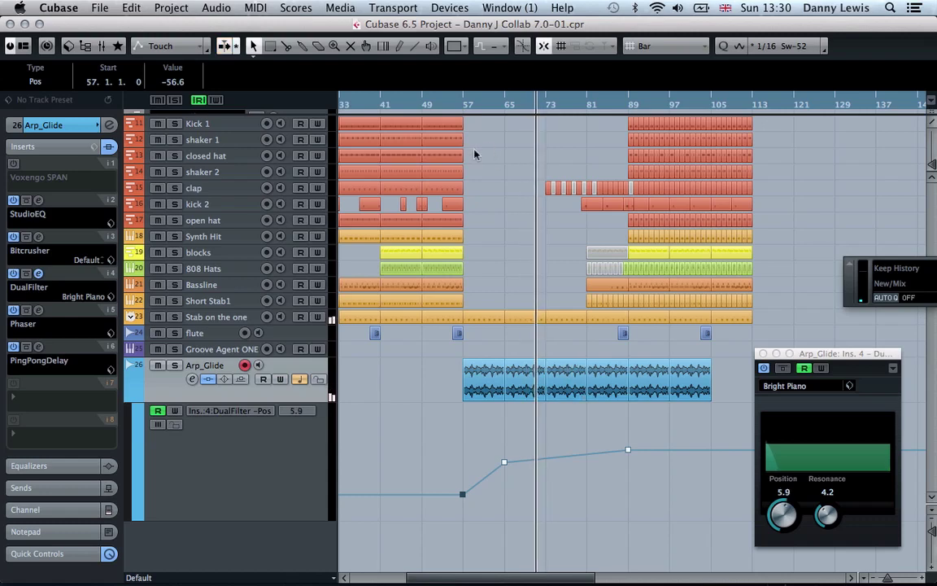
Add one HALion Sonic SE instrument track directly below the Groove Agent ONE track.
left_click(233, 350)
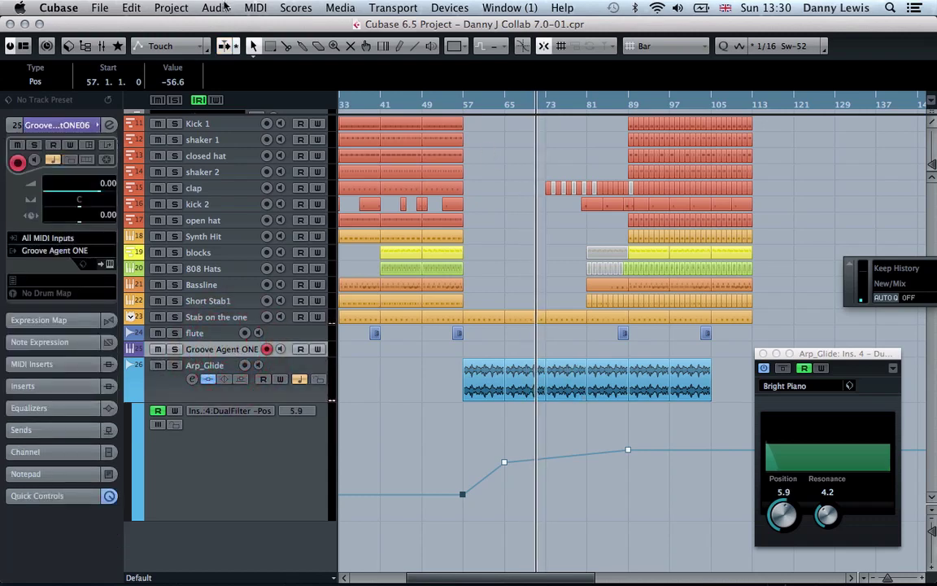
left_click(171, 8)
mouse_move(192, 25)
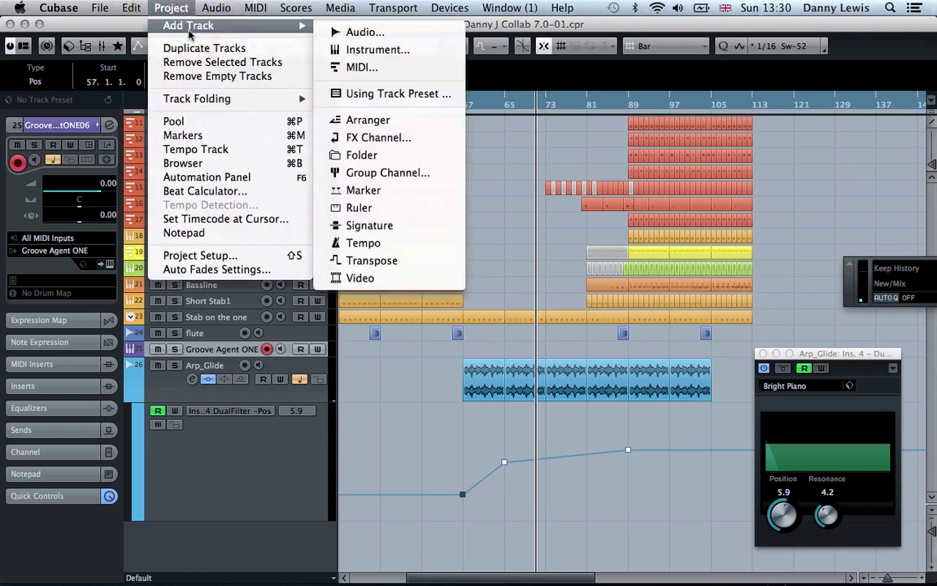
left_click(434, 51)
left_click(390, 212)
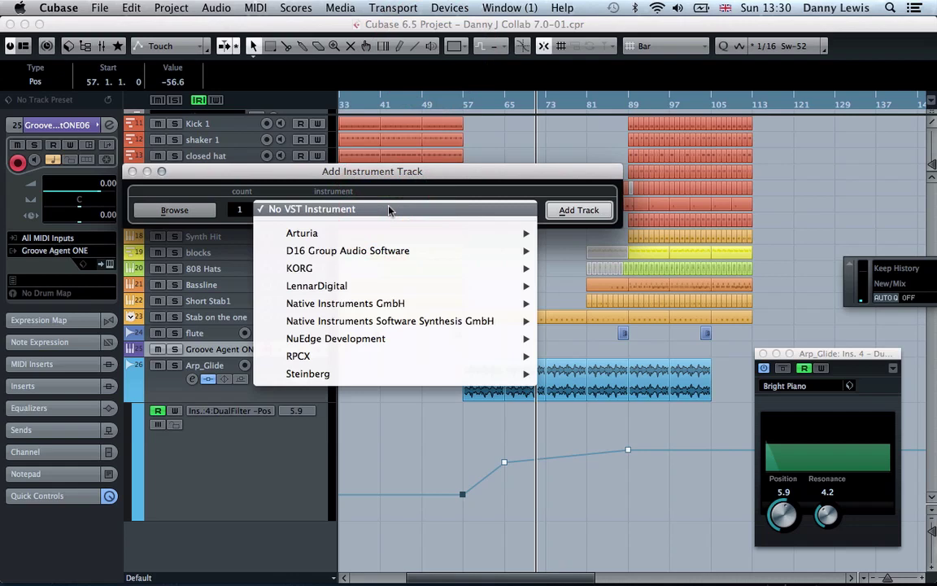
mouse_move(422, 379)
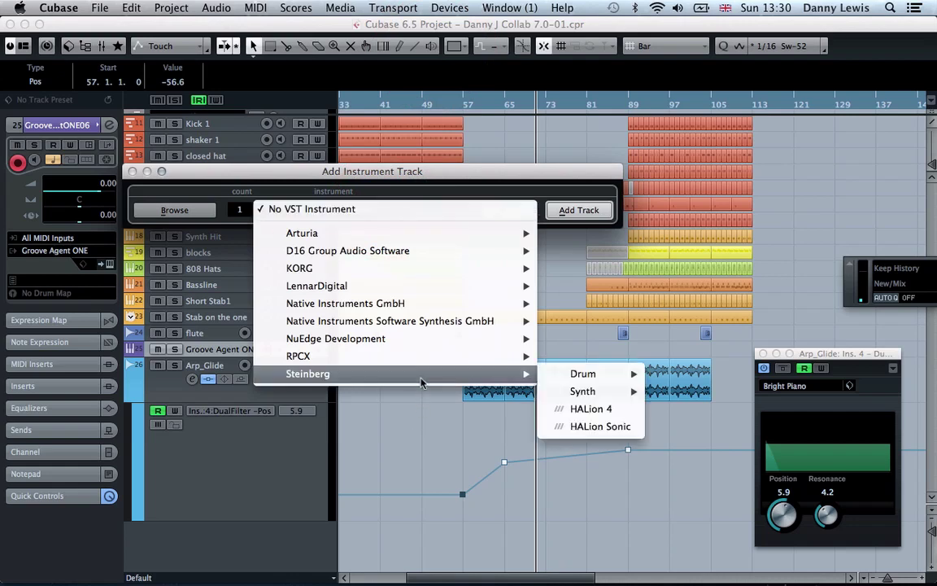
mouse_move(639, 391)
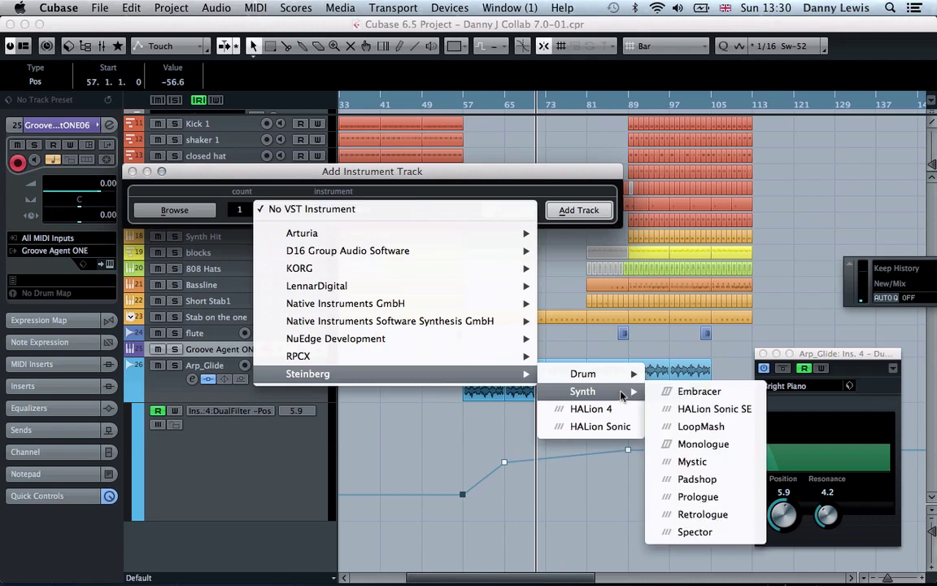
left_click(743, 410)
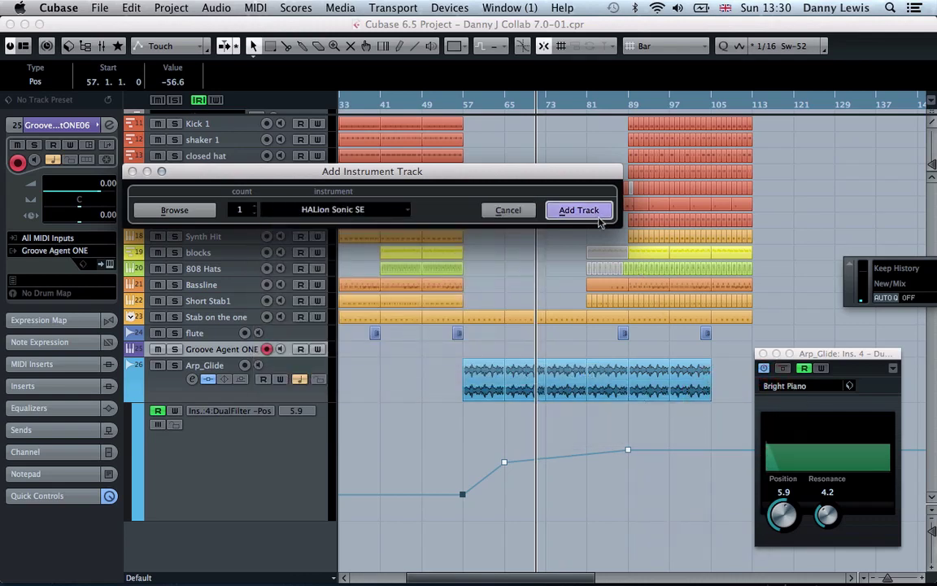
left_click(588, 213)
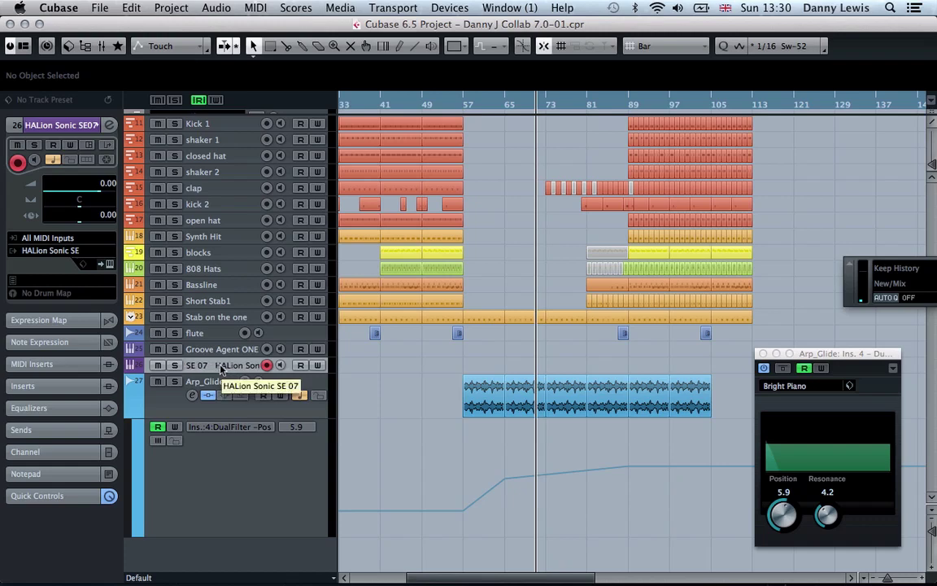
Load the 80s String Ensemble program from the Strings category into the new HALion Sonic SE instrument, and close its window.
left_click(110, 264)
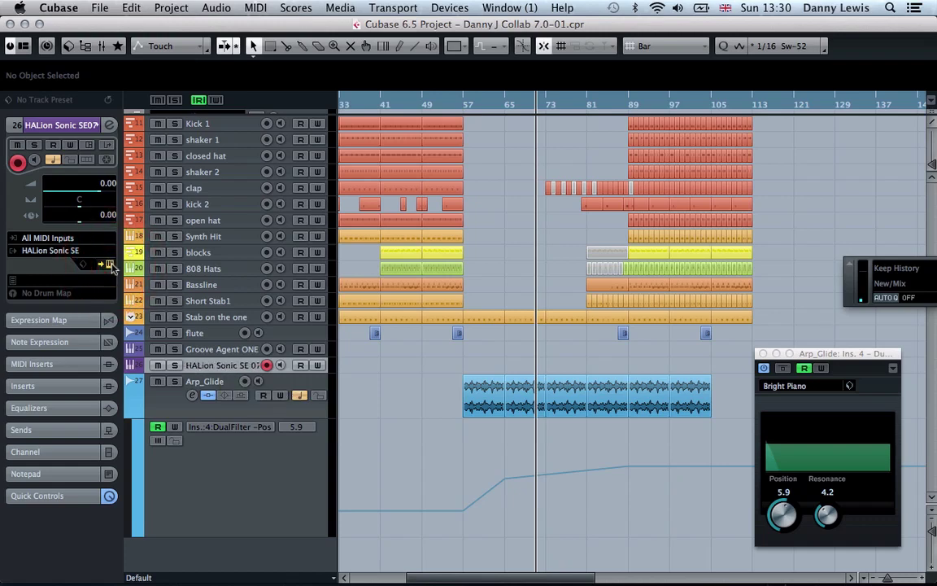
left_click(111, 265)
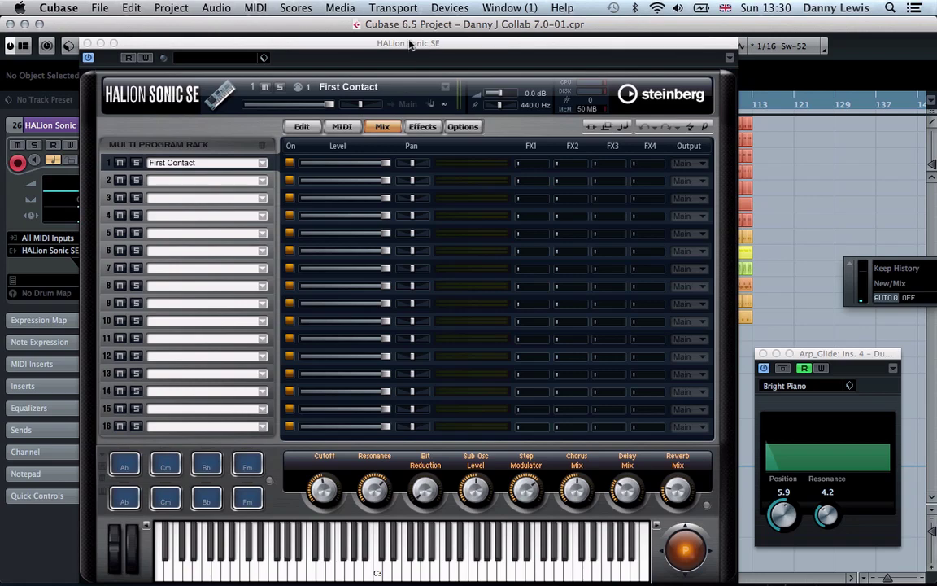
left_click_drag(411, 45, 410, 10)
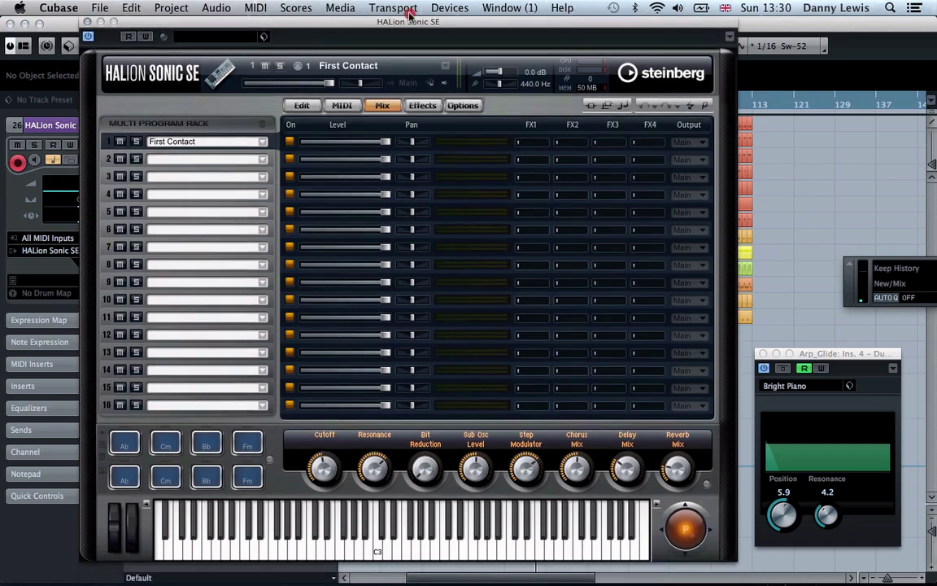
left_click(446, 70)
left_click(446, 67)
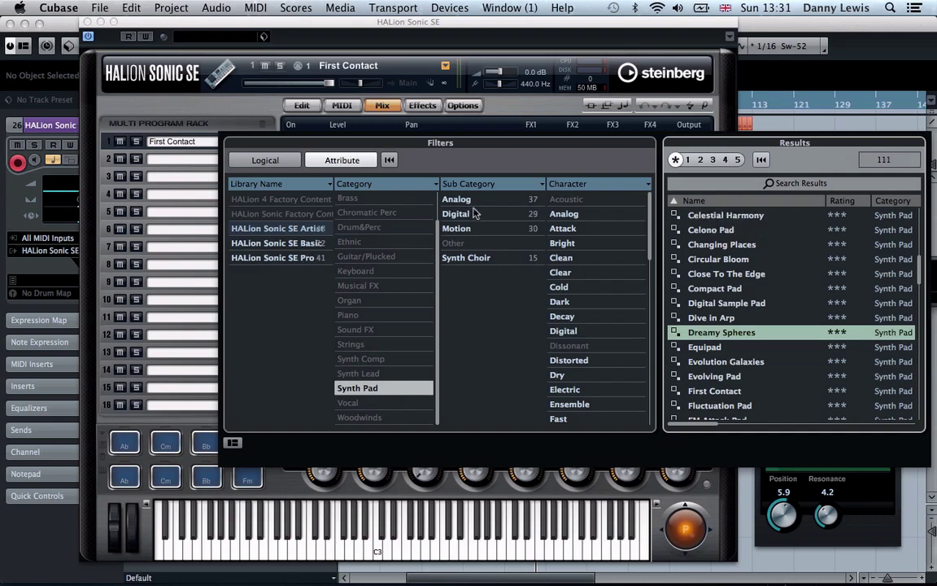
left_click(365, 389)
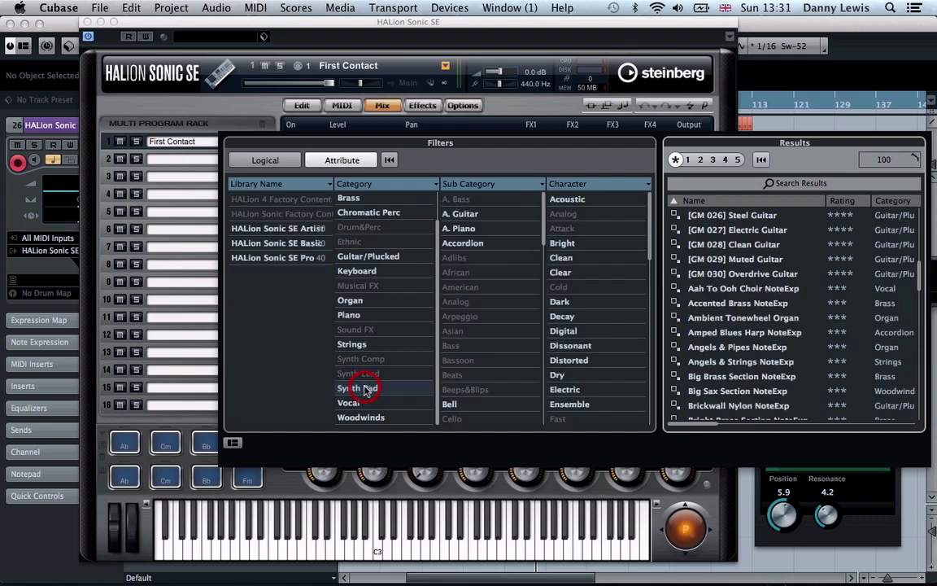
left_click(354, 347)
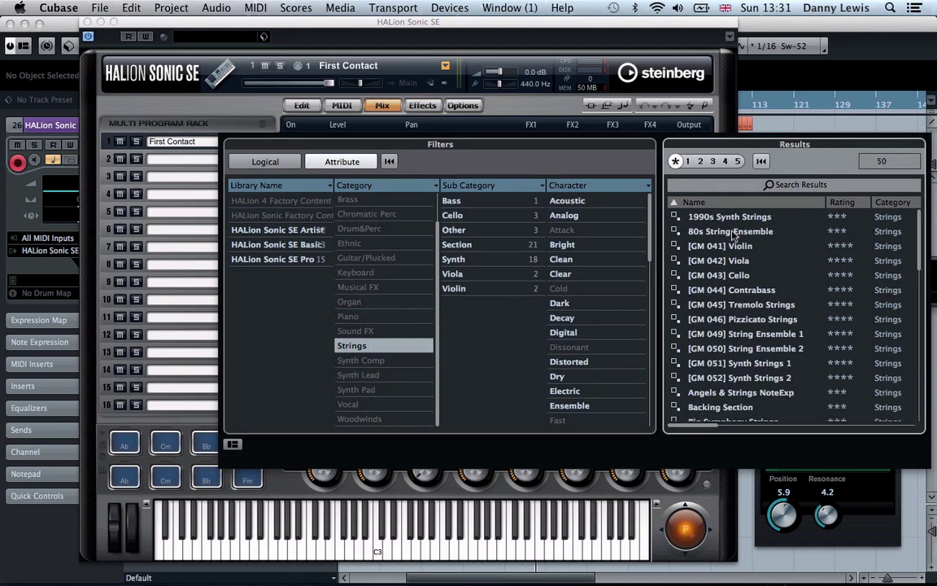
left_click(733, 234)
double_click(721, 233)
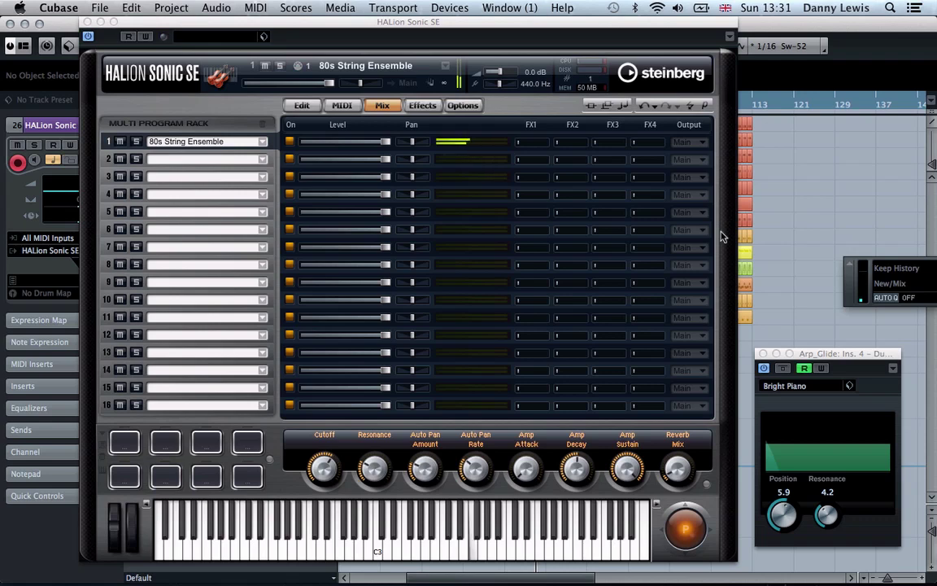
left_click(88, 24)
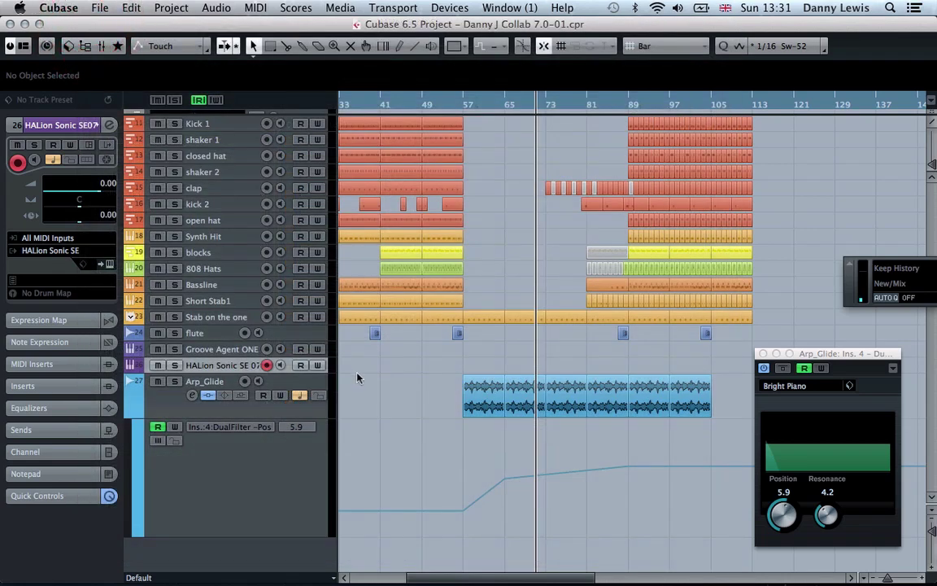
Play from just before bar 57 and lower the HALion Sonic SE channel volume to -13.27.
double_click(456, 106)
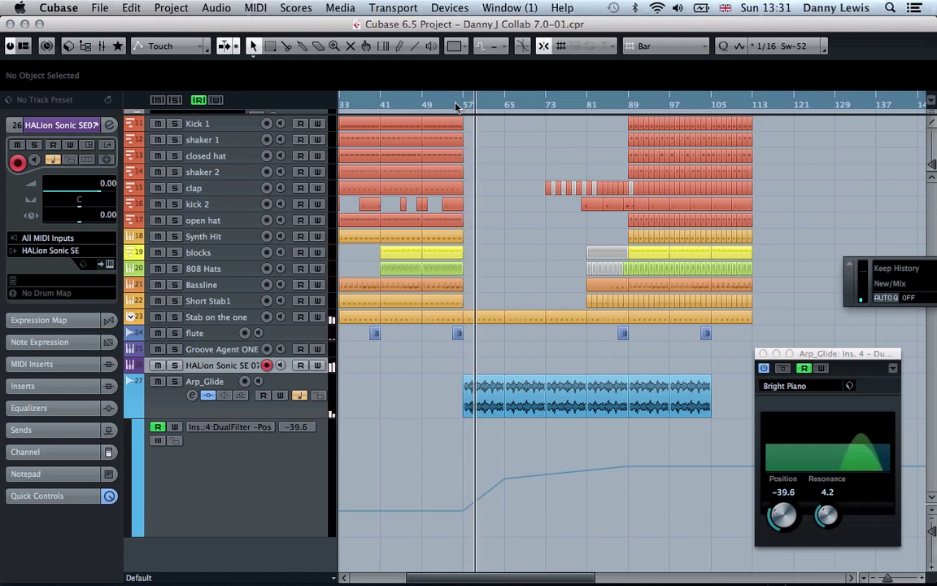
left_click(66, 451)
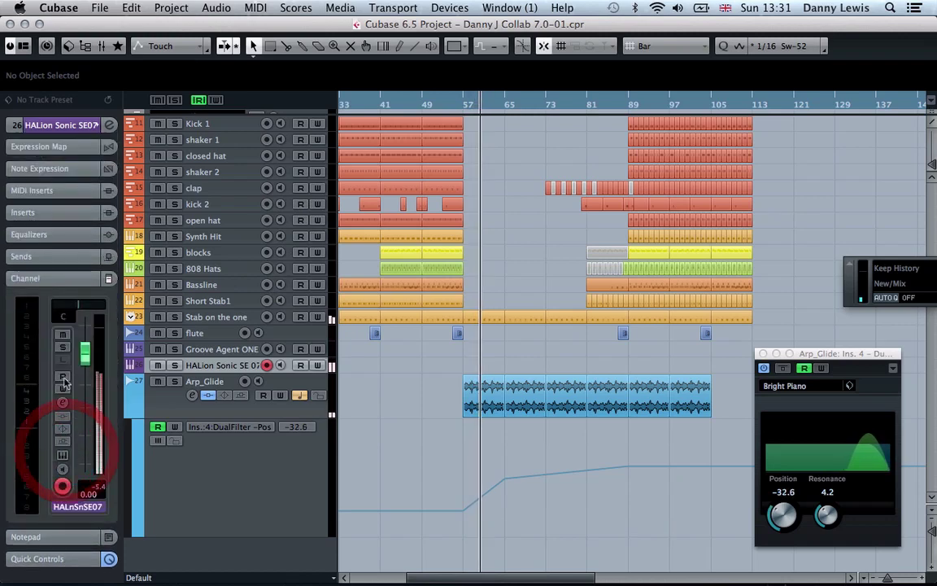
left_click_drag(82, 362, 100, 404)
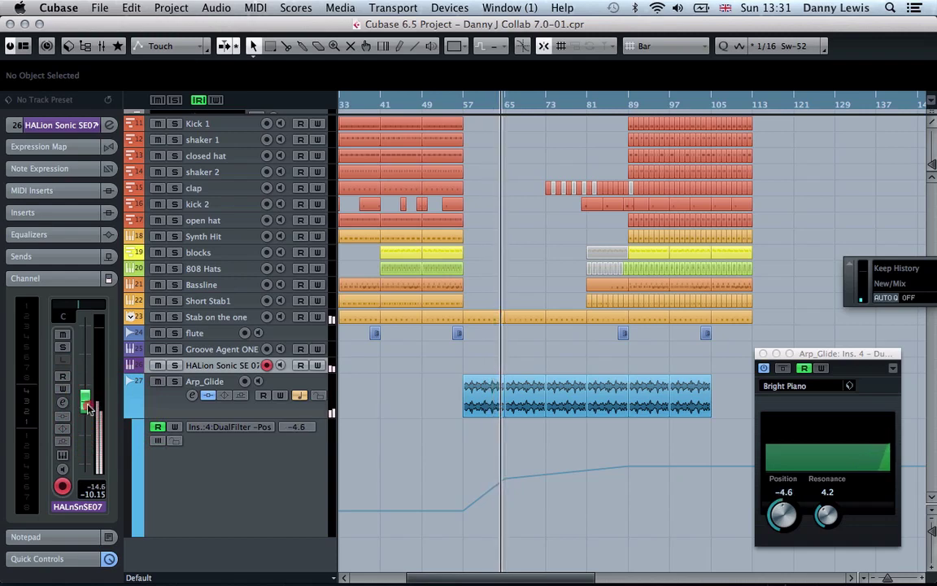
left_click_drag(86, 403, 90, 419)
left_click(91, 419)
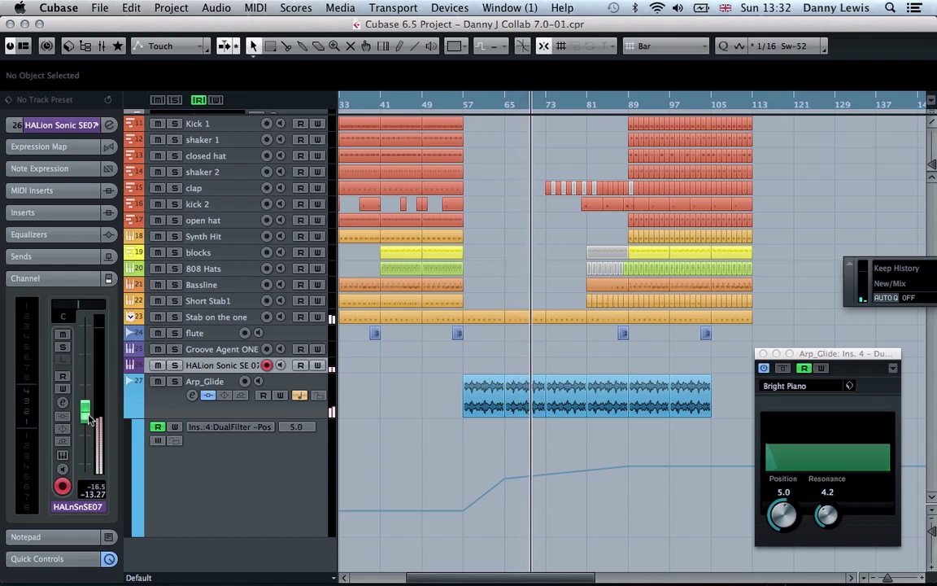
Start playback before bar 53 and record a string part on the HALion Sonic SE track from about bar 54 to bar 81.
double_click(436, 107)
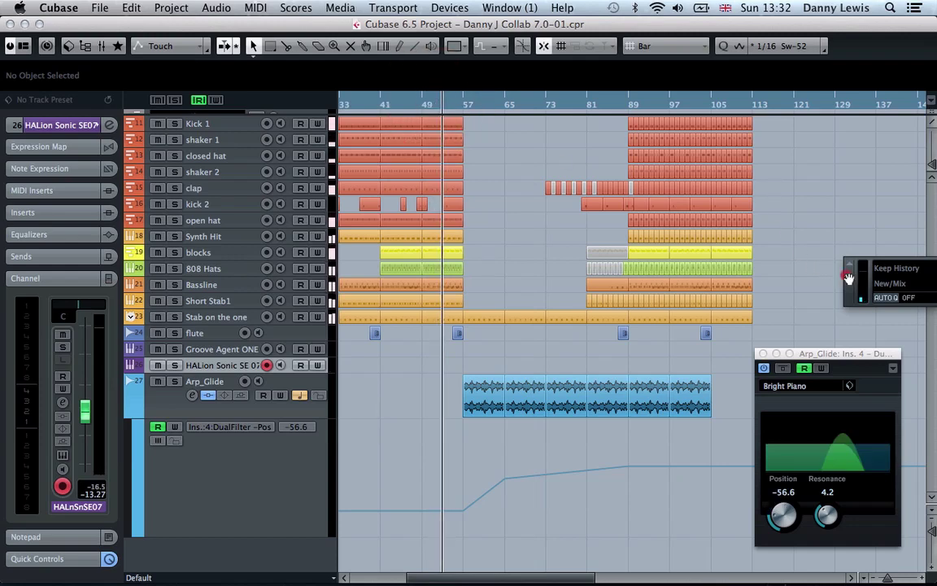
left_click_drag(844, 277, 346, 221)
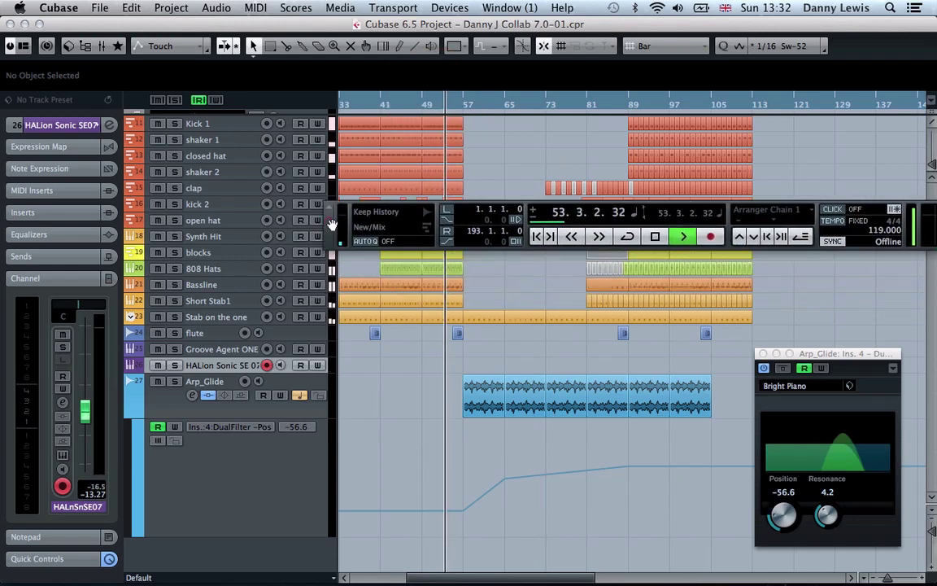
left_click(709, 237)
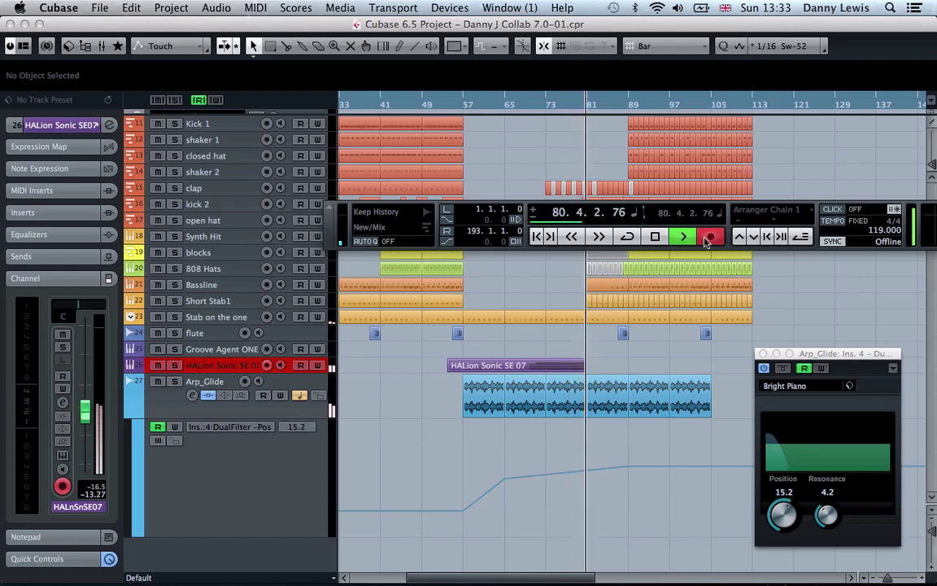
key("space")
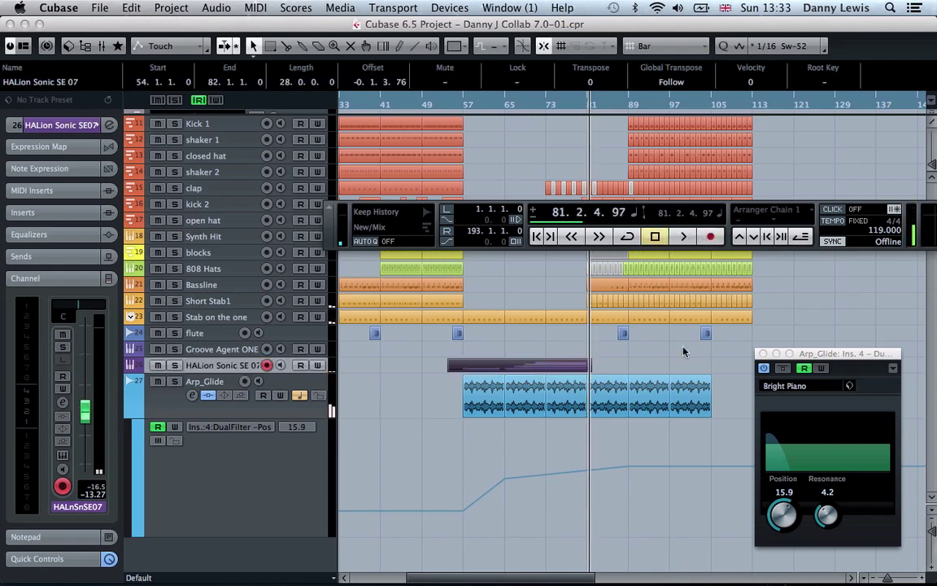
Examine the recorded string notes in the Key Editor at a wider zoom, and return to the arrangement.
double_click(519, 369)
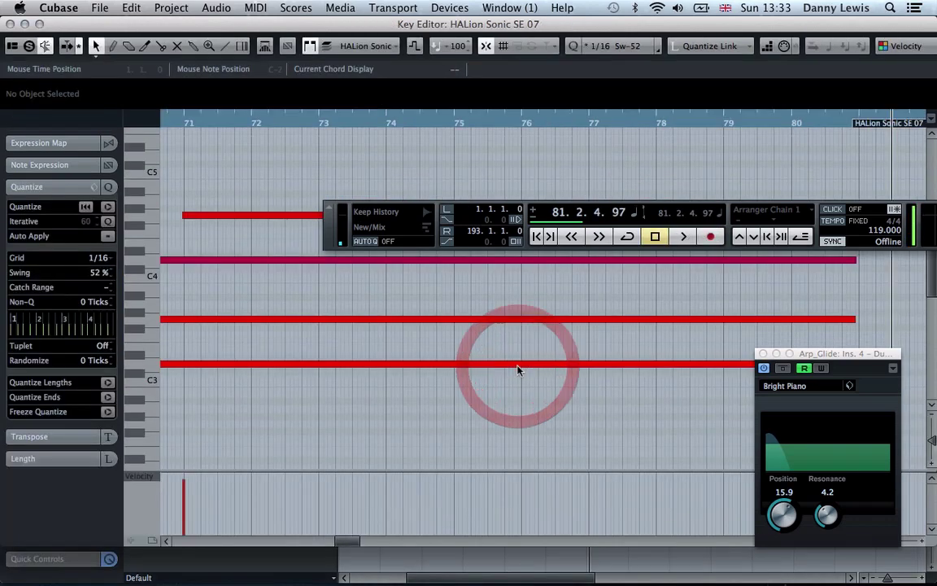
key("g")
key("g")
key("g")
key("g")
key("g")
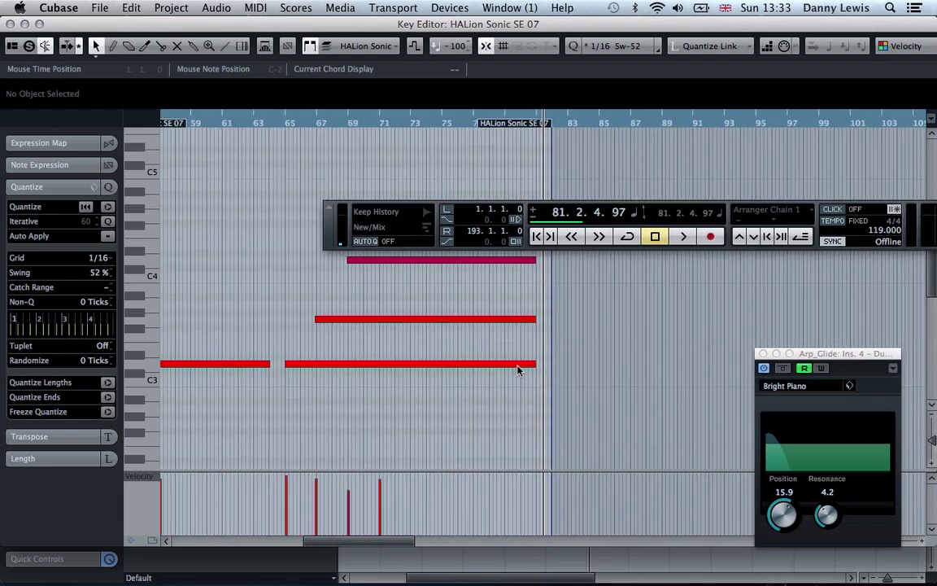
key("Return")
Trim the recorded string part to start at bar 65, and move the trimmed part to start at bar 73.
left_click(502, 371)
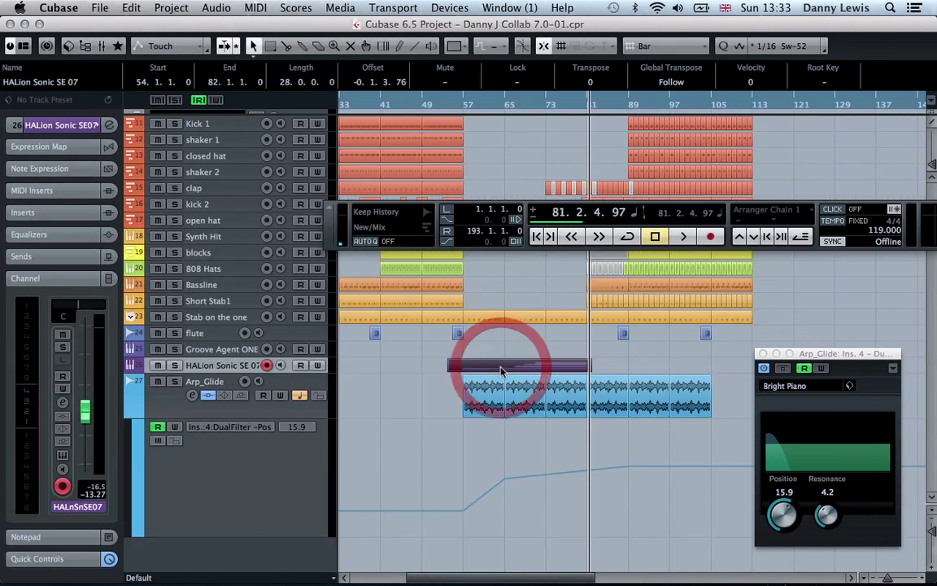
key("h")
left_click_drag(431, 367, 509, 367)
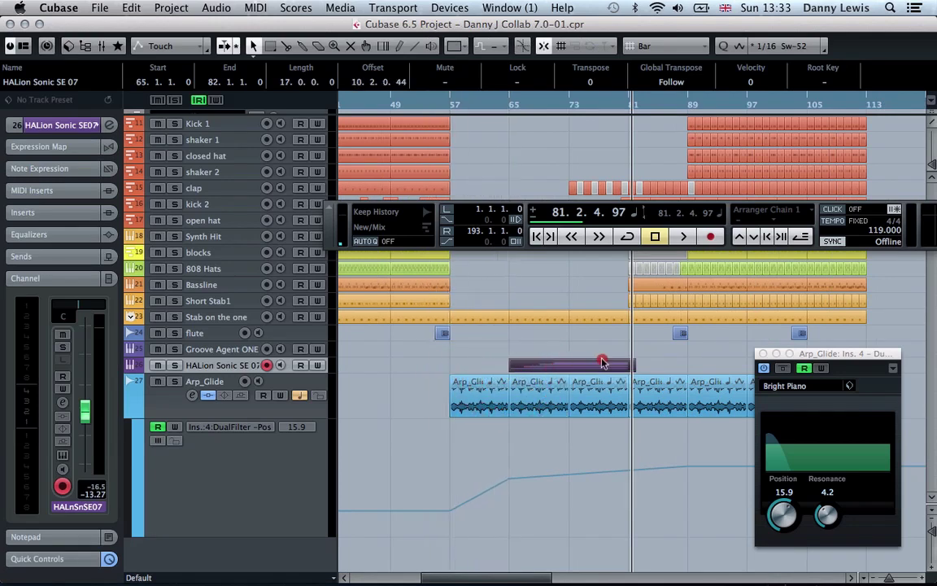
left_click_drag(602, 363, 690, 368)
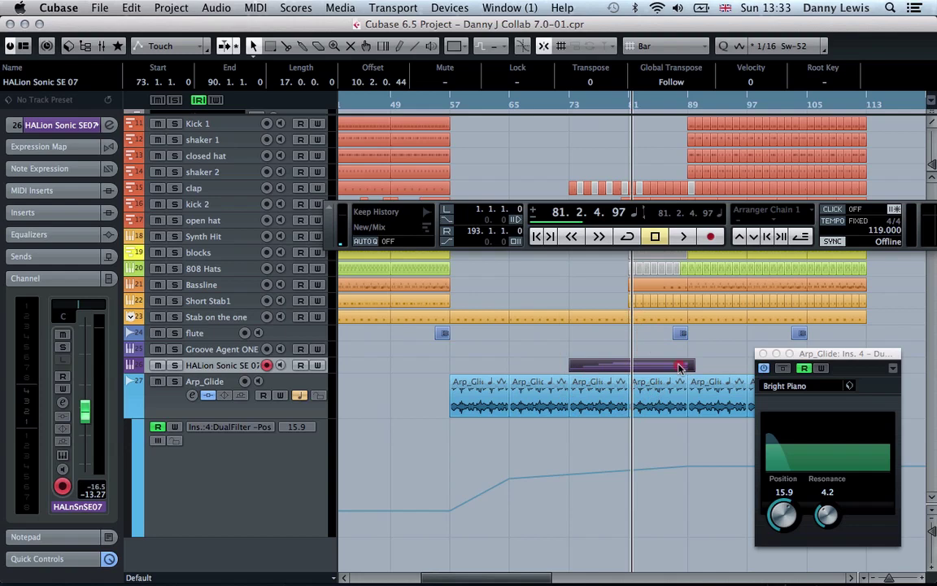
In the string part's Key Editor, copy the highest note to C5 at bar 81 and to D5 at bar 83, enlarging the part to fit.
double_click(680, 367)
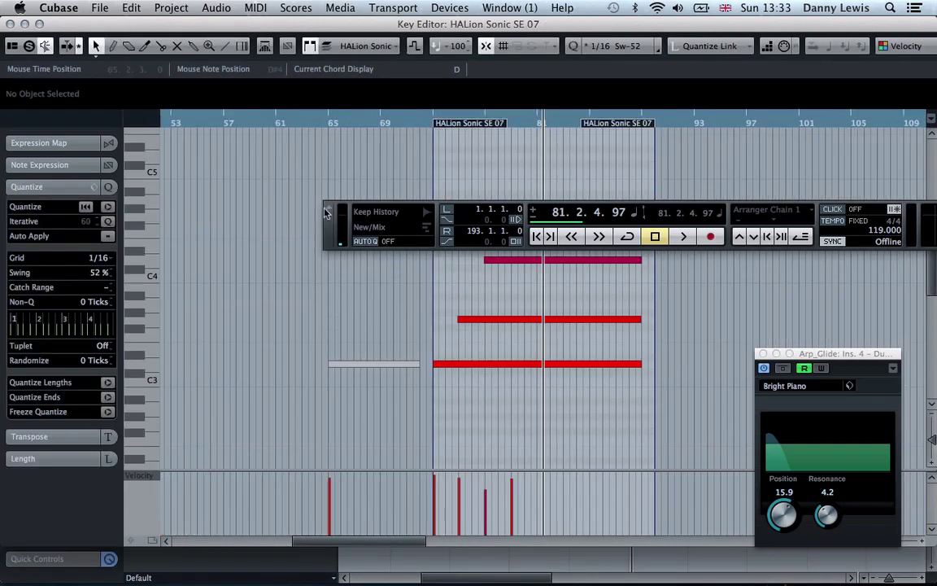
left_click_drag(333, 233, 380, 462)
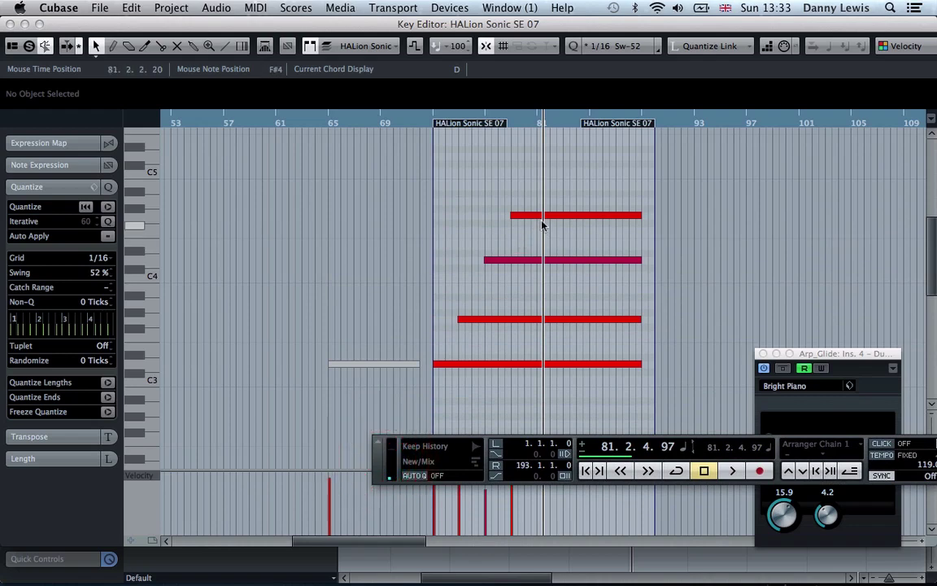
left_click(539, 216)
left_click_drag(541, 218, 566, 178)
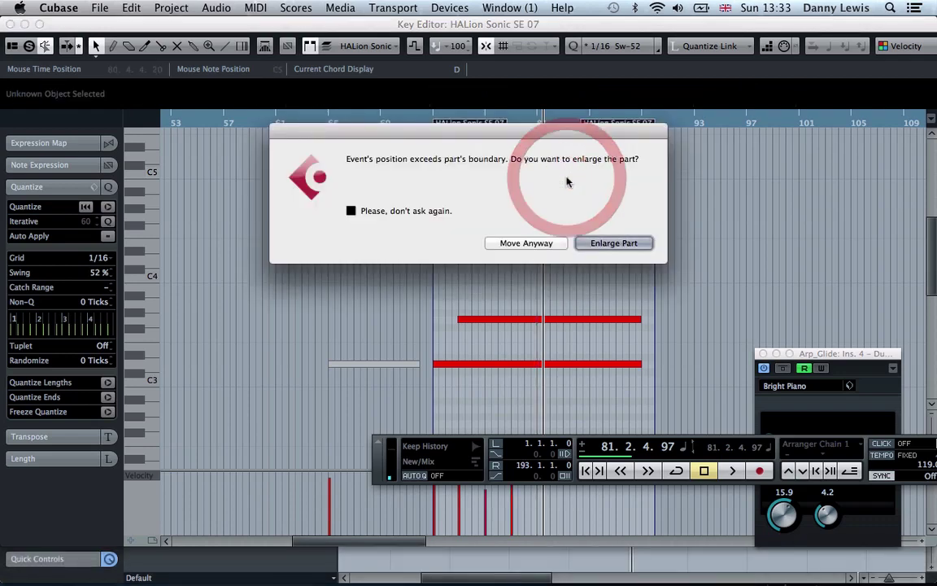
left_click(598, 246)
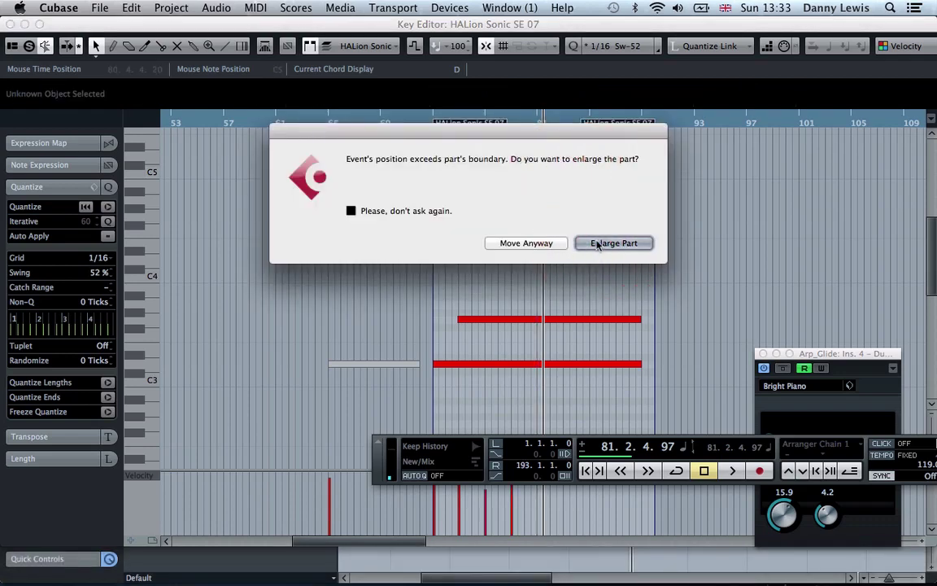
left_click_drag(566, 175, 592, 159)
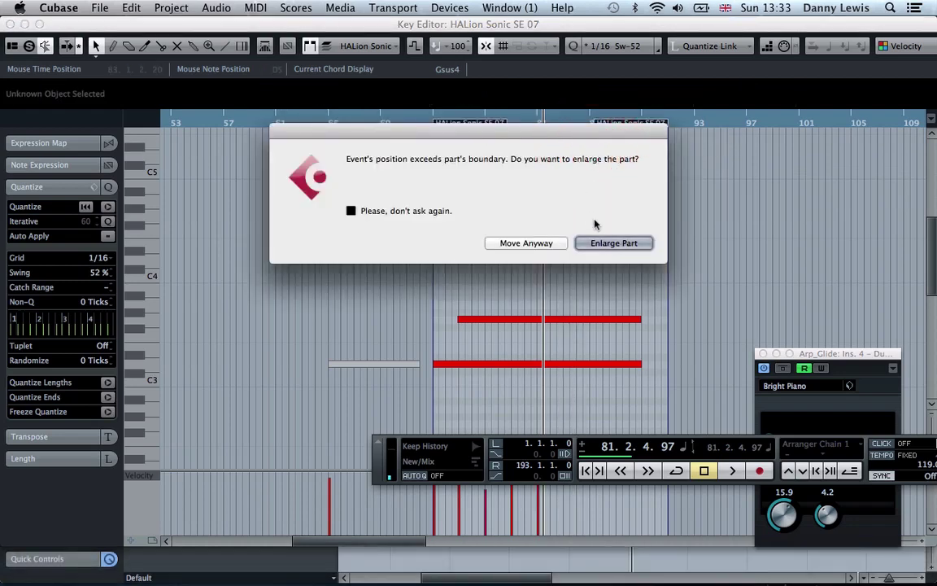
left_click(602, 243)
Start playback from about bar 72 and shorten the C5 and D5 string notes to end at bar 89.
double_click(425, 125)
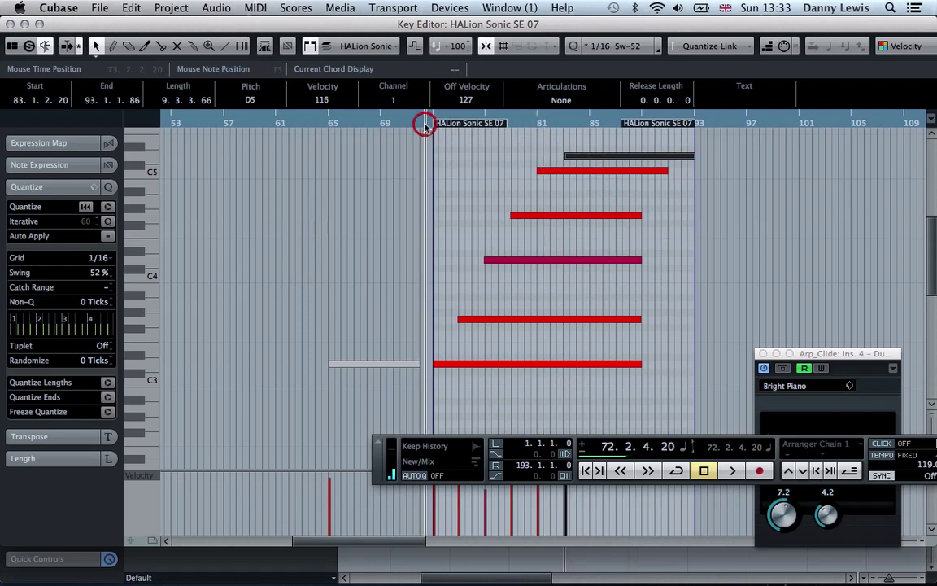
key("h")
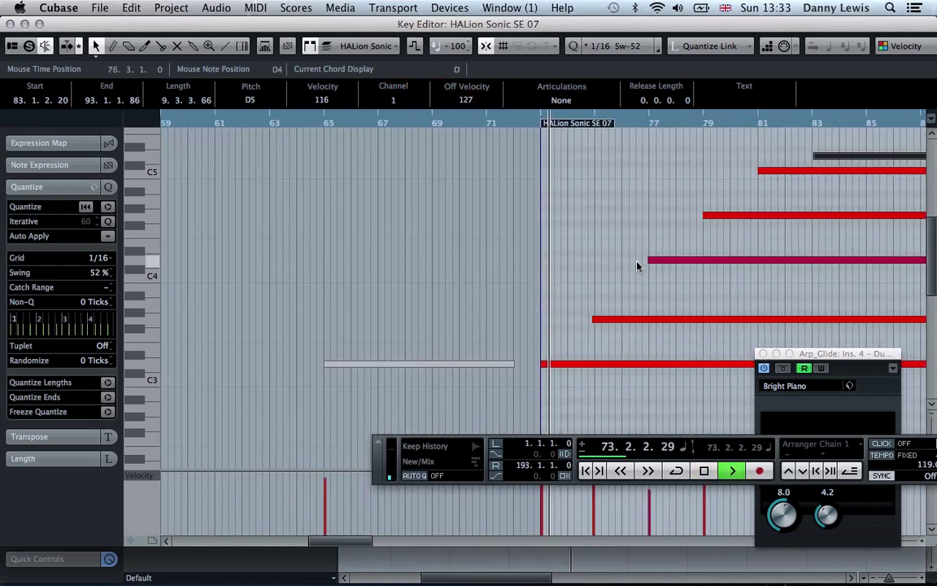
scroll(638, 261, "right", 5)
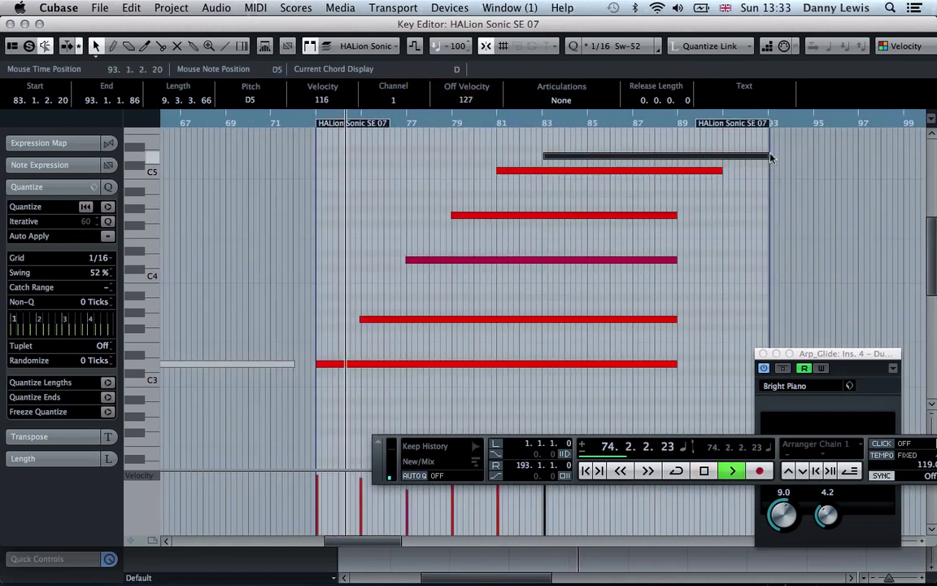
left_click_drag(769, 157, 678, 181)
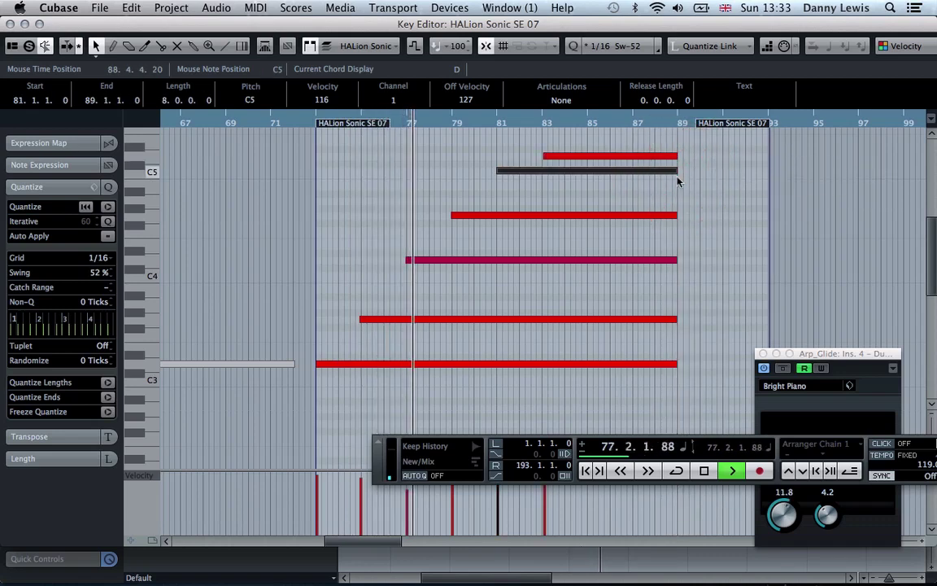
key("h")
key("h")
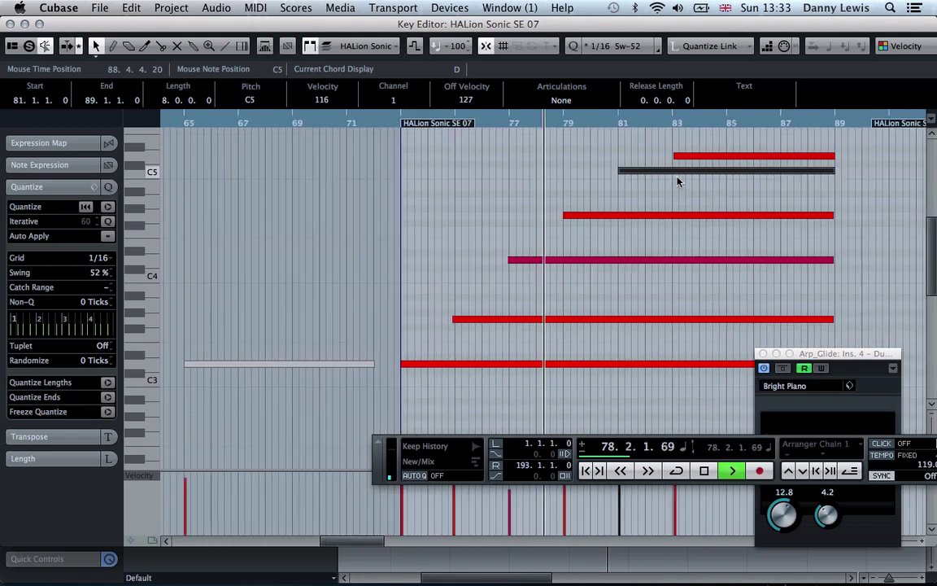
key("g")
key("g")
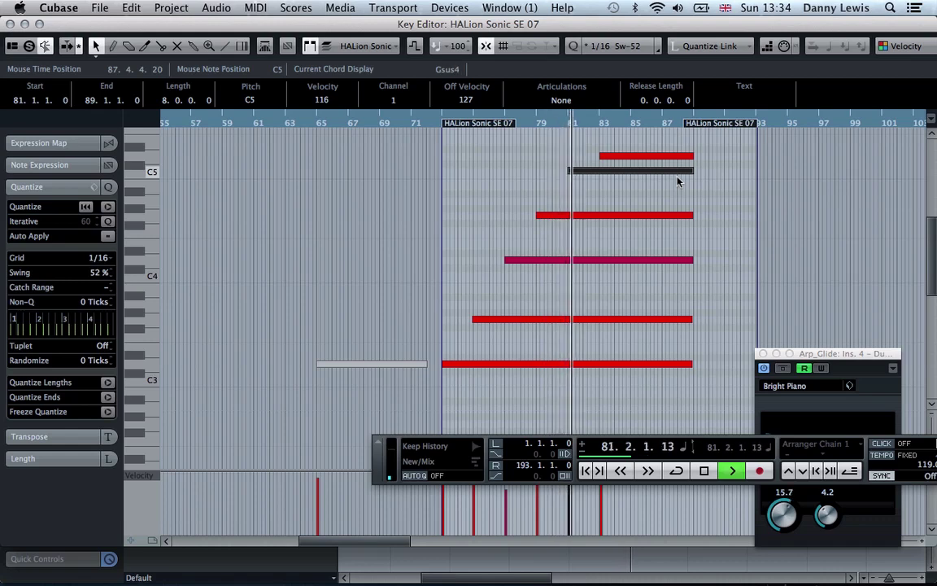
Copy the D5 note to bar 85, raise the copy to F5, and stop playback.
key("h")
key("h")
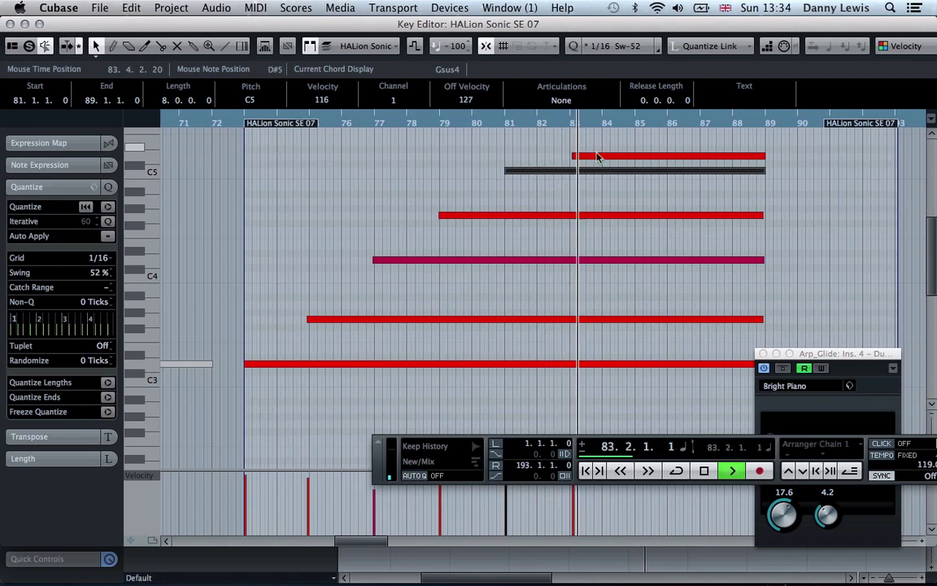
left_click(597, 157)
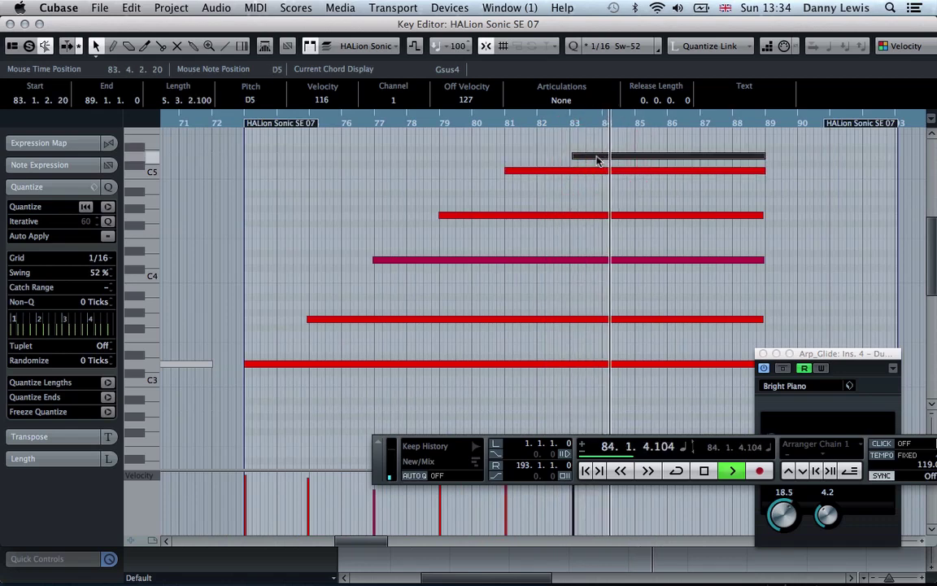
left_click_drag(600, 161, 660, 147)
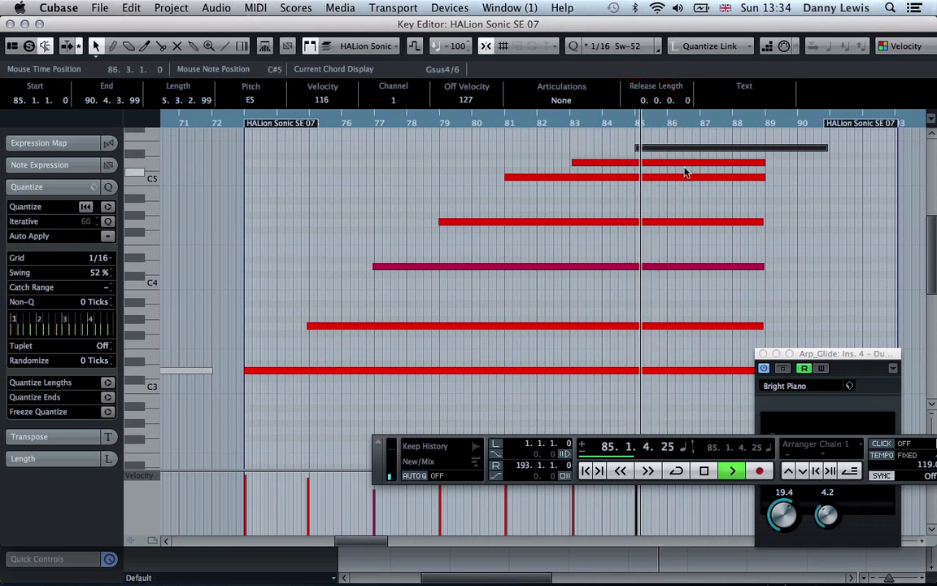
key("Up")
scroll(721, 152, "up", 2)
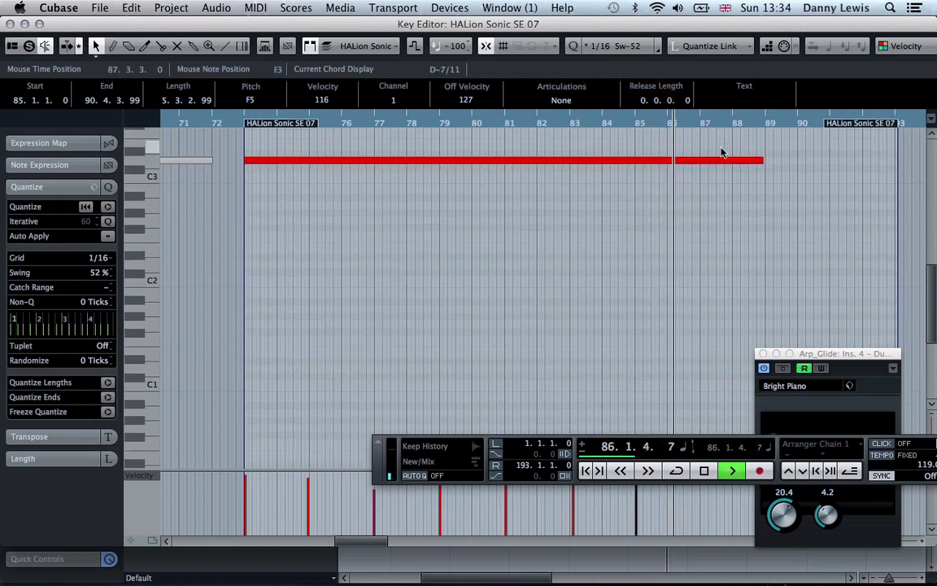
scroll(720, 152, "up", 5)
key("space")
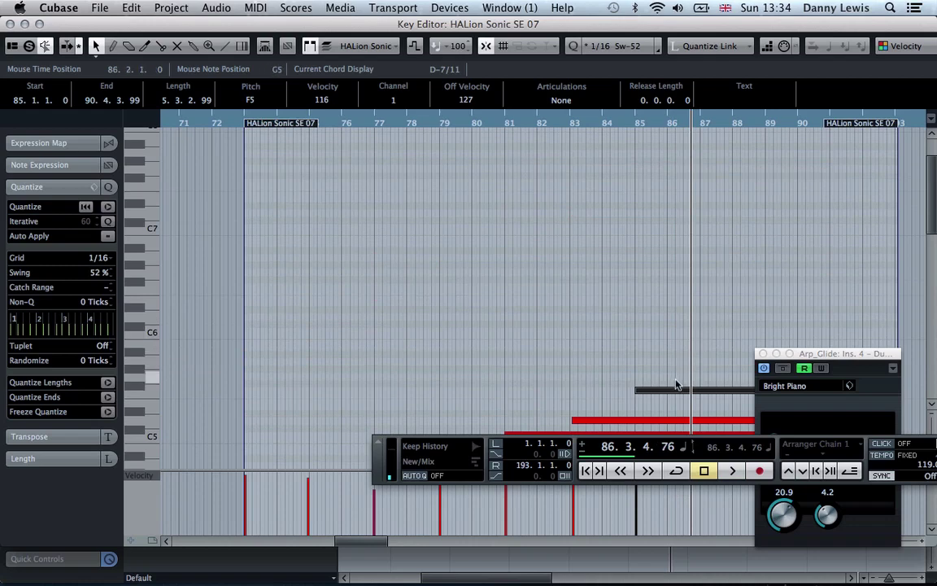
scroll(672, 388, "down", 5)
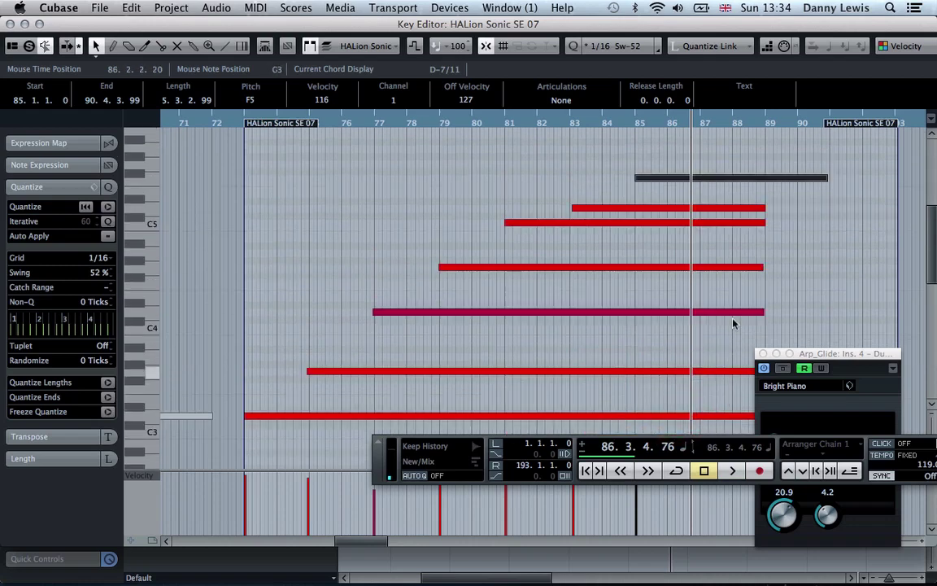
Copy the F5 note to G5, start the copy at bar 87, and end both notes at bar 89.
left_click_drag(824, 179, 728, 161)
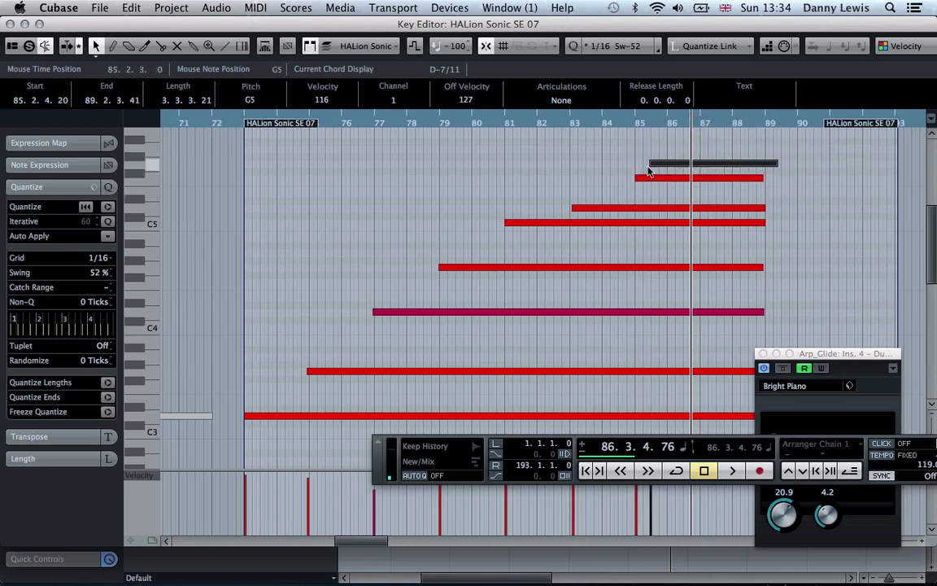
left_click_drag(651, 163, 699, 162)
mouse_move(777, 162)
left_mouse_down()
mouse_move(765, 163)
mouse_move(764, 177)
left_mouse_up()
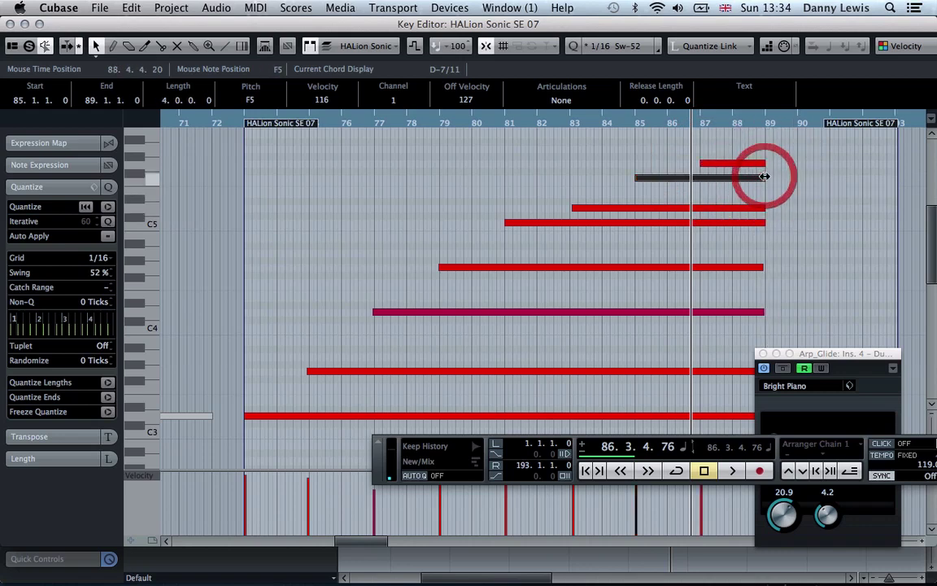
Play the top string notes from just before bar 85 to about bar 89, and return to the arrangement.
left_click(626, 123)
key("space")
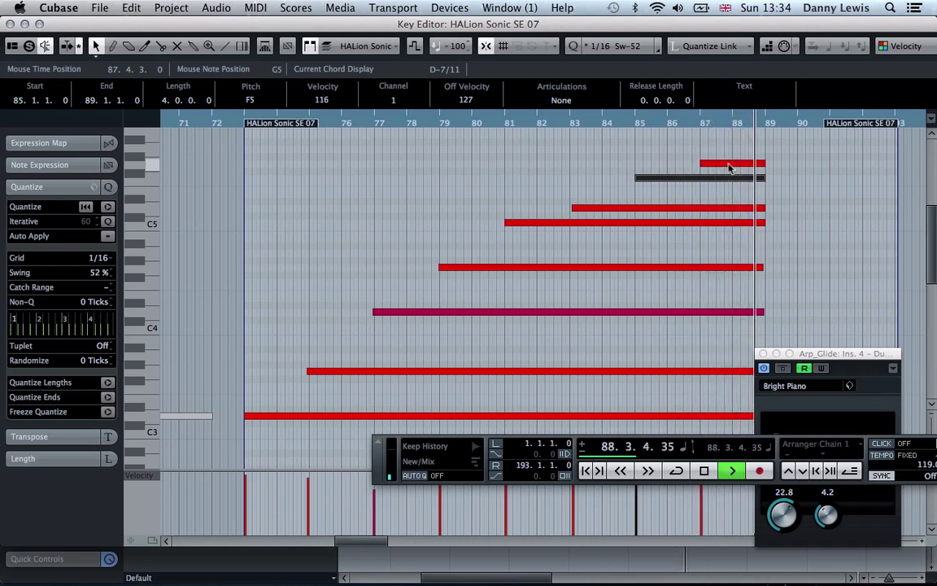
key("space")
key("Return")
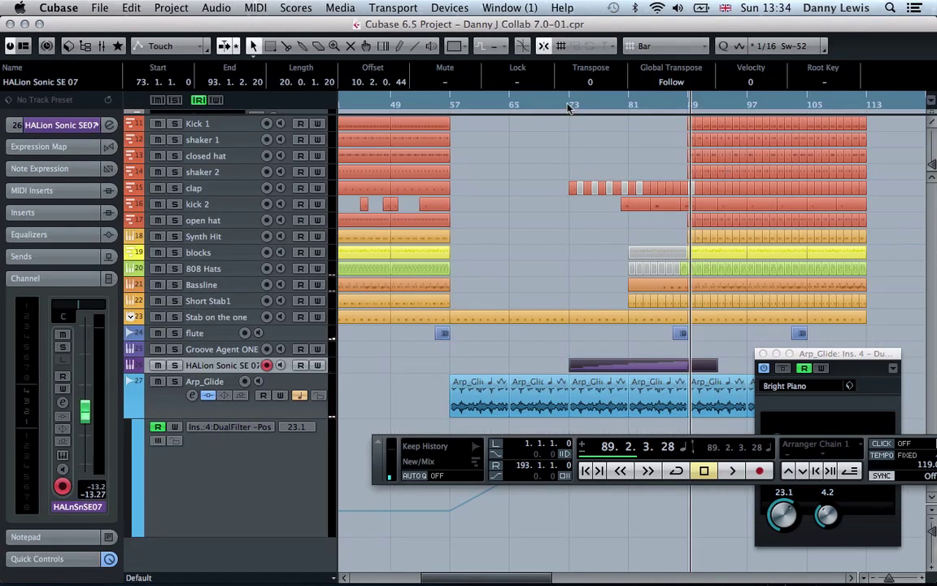
Start playback just before bar 57 and rename the HALion Sonic SE 07 track as Rising Synth String.
double_click(443, 104)
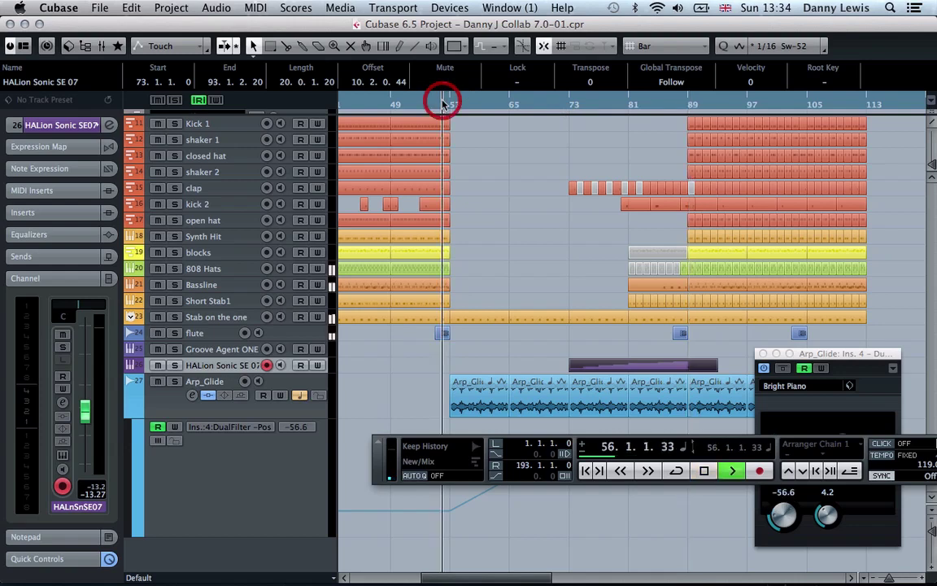
double_click(215, 365)
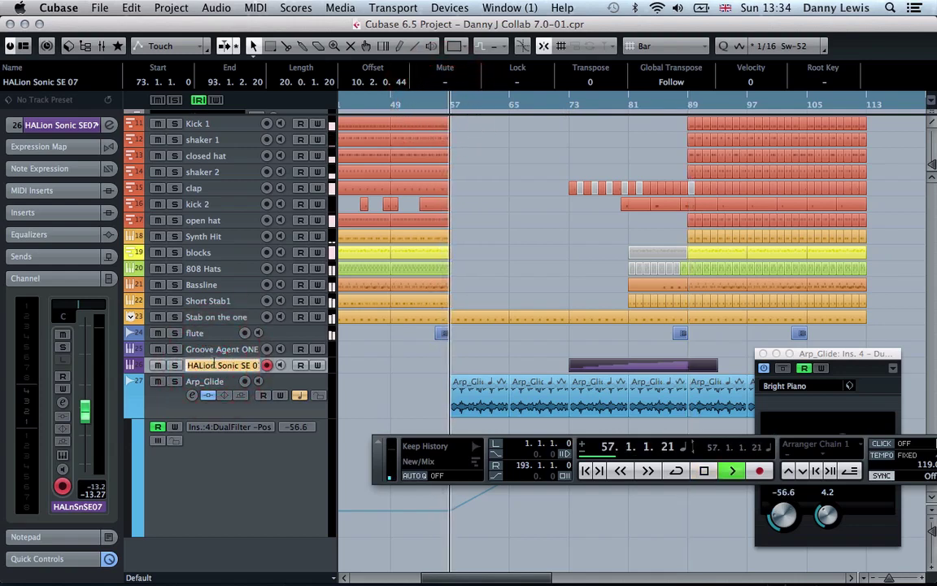
type("Rising Pa")
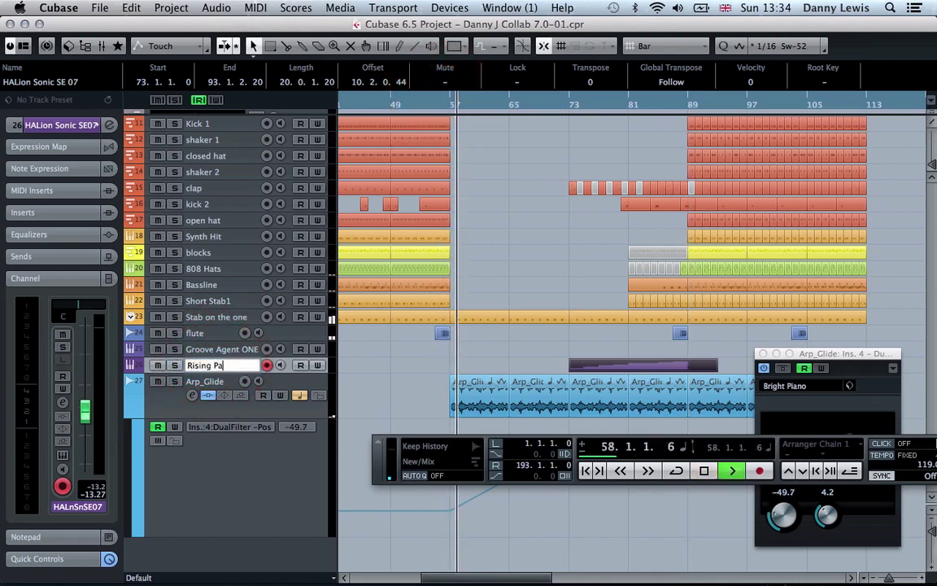
type("ynth String")
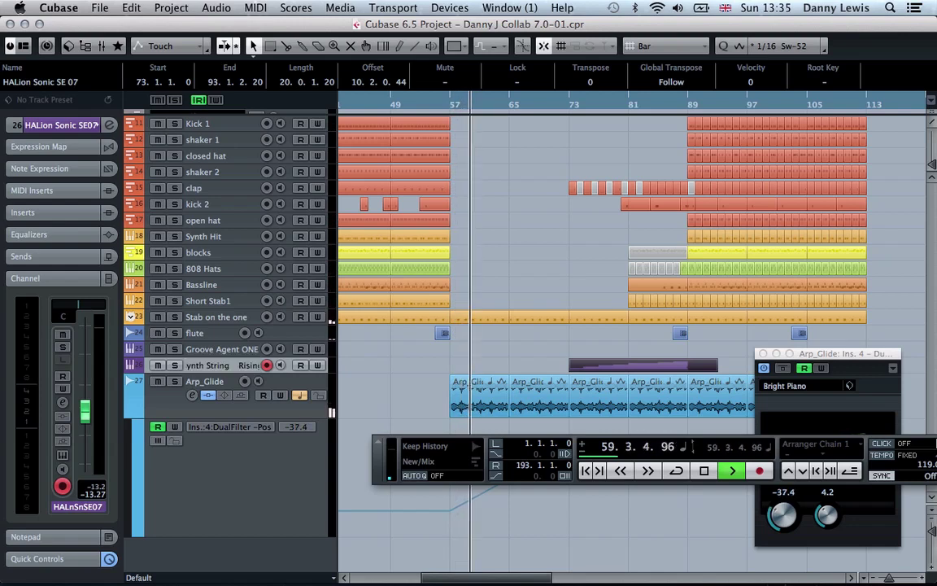
key("Return")
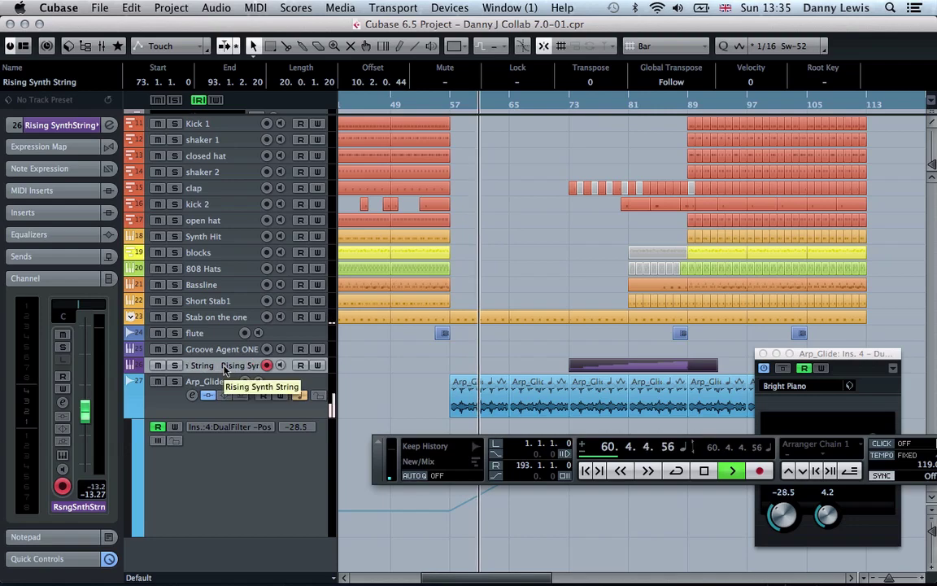
Add one instrument track using the Steinberg HALion Sonic SE synth below the Rising Synth String track.
left_click(217, 8)
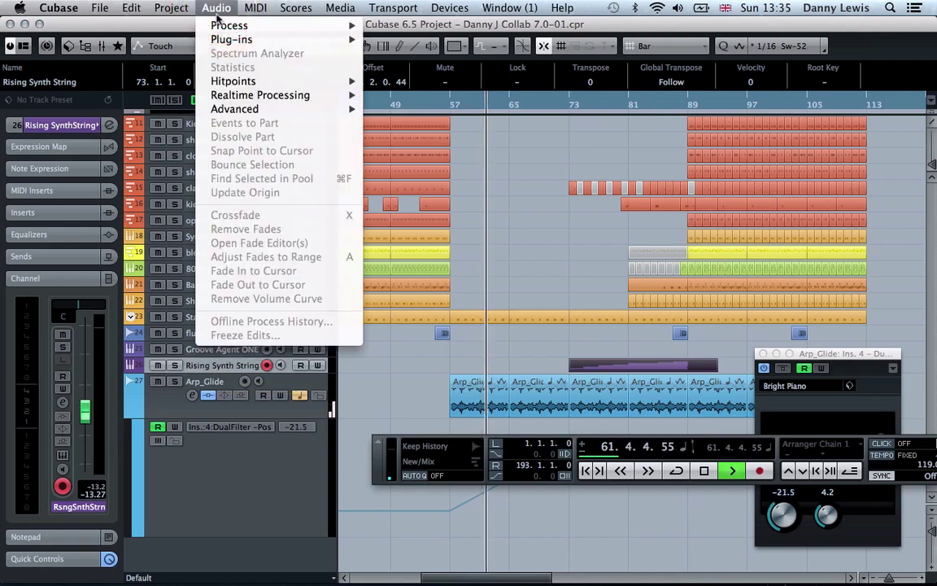
mouse_move(171, 9)
mouse_move(189, 25)
left_click(378, 51)
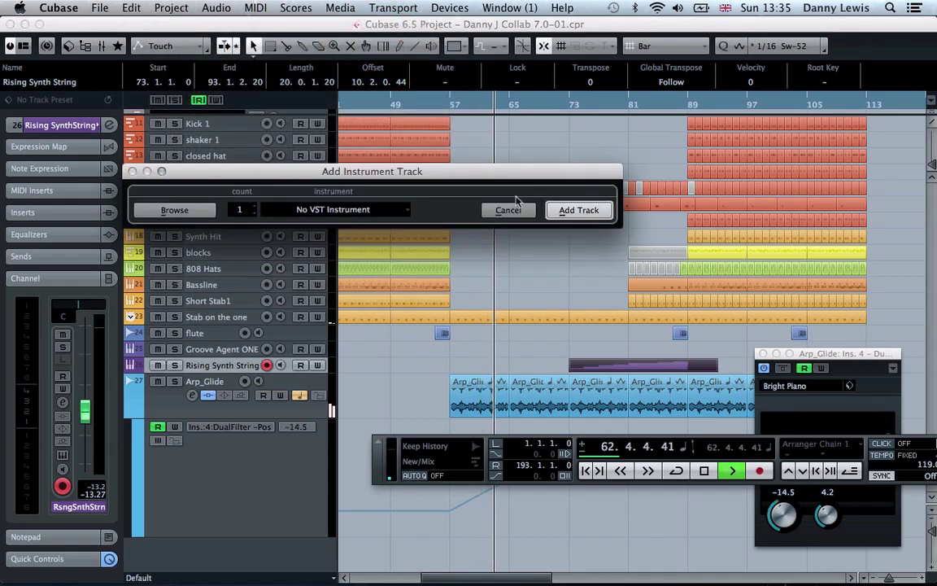
left_click(372, 210)
mouse_move(440, 364)
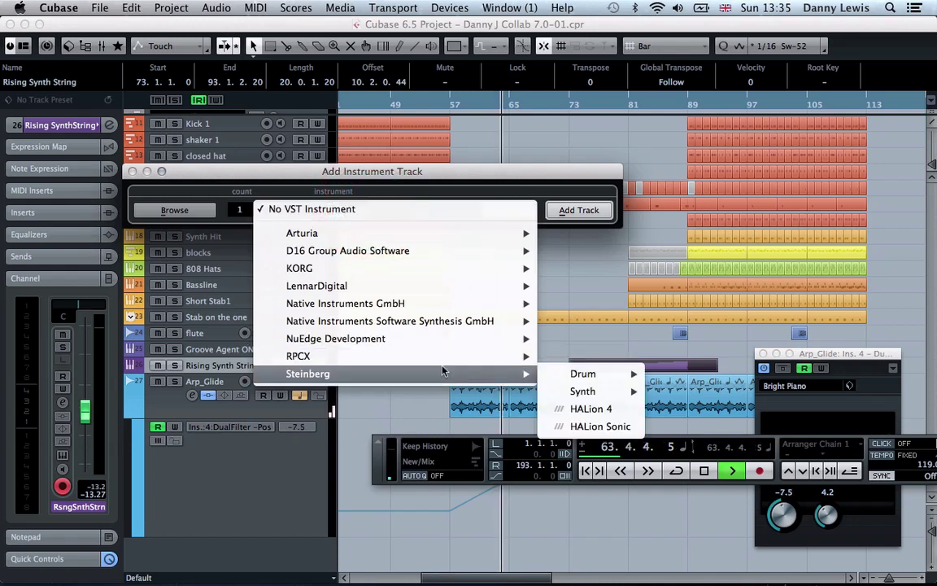
mouse_move(602, 391)
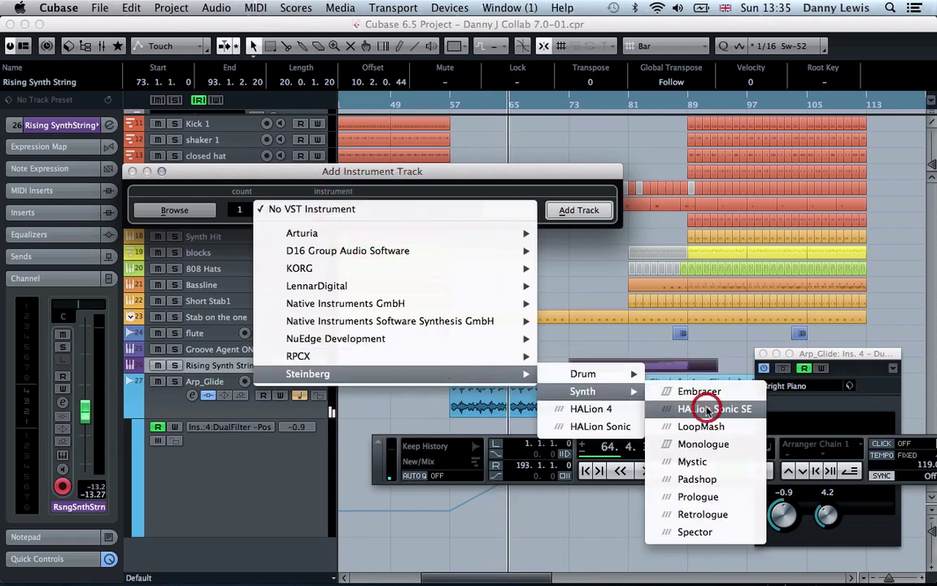
left_click(707, 409)
left_click(580, 210)
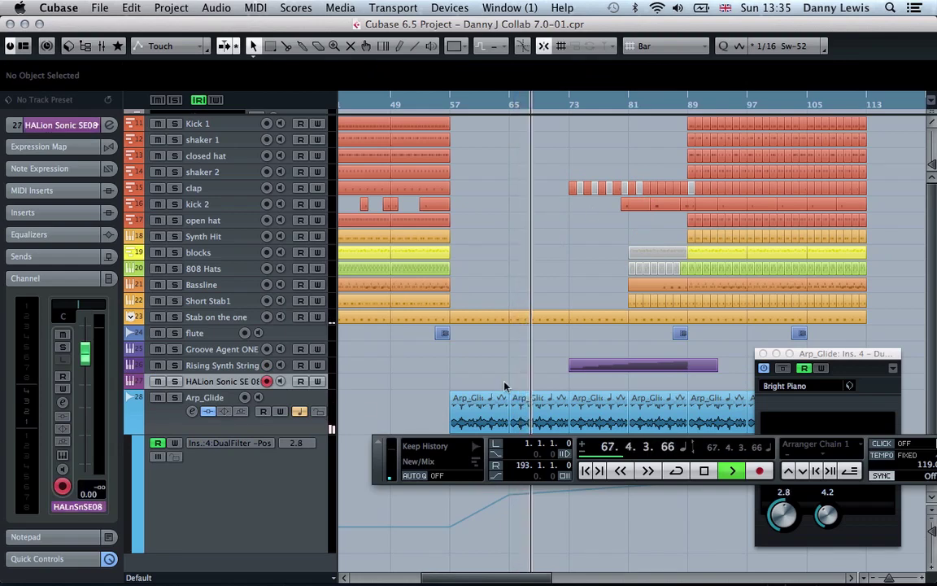
Lower the new HALion Sonic SE 08 channel volume to -14.81 and start playback from just before bar 57.
key("g")
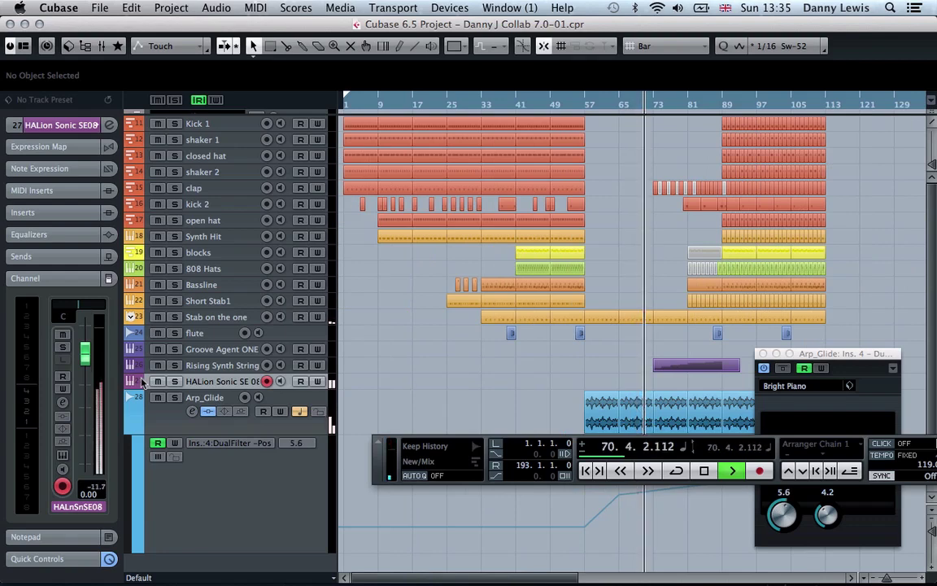
key("space")
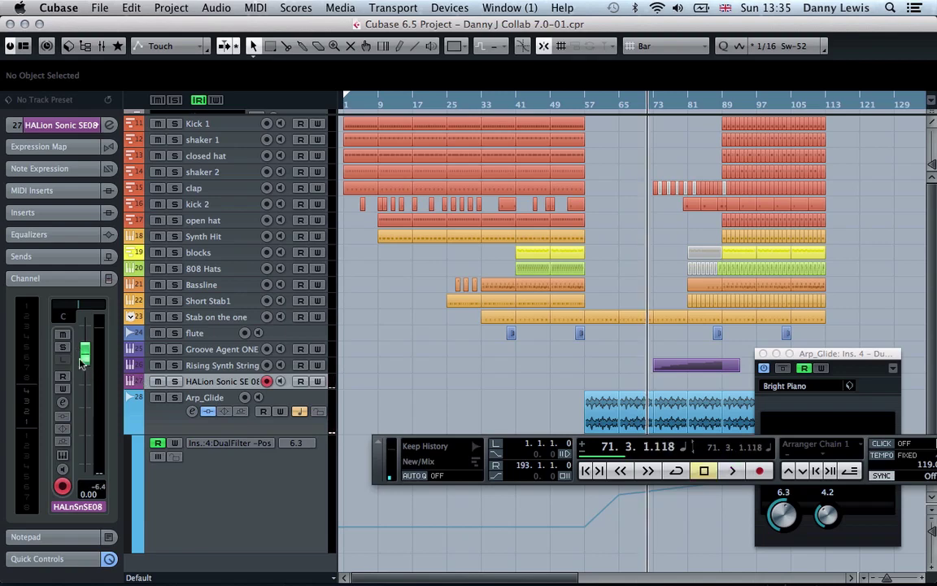
left_click(79, 424)
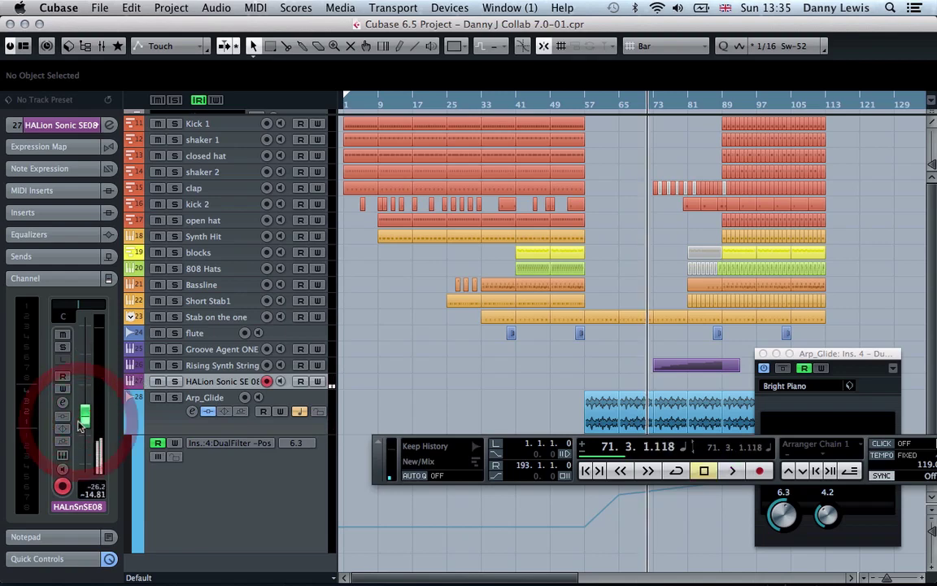
double_click(575, 105)
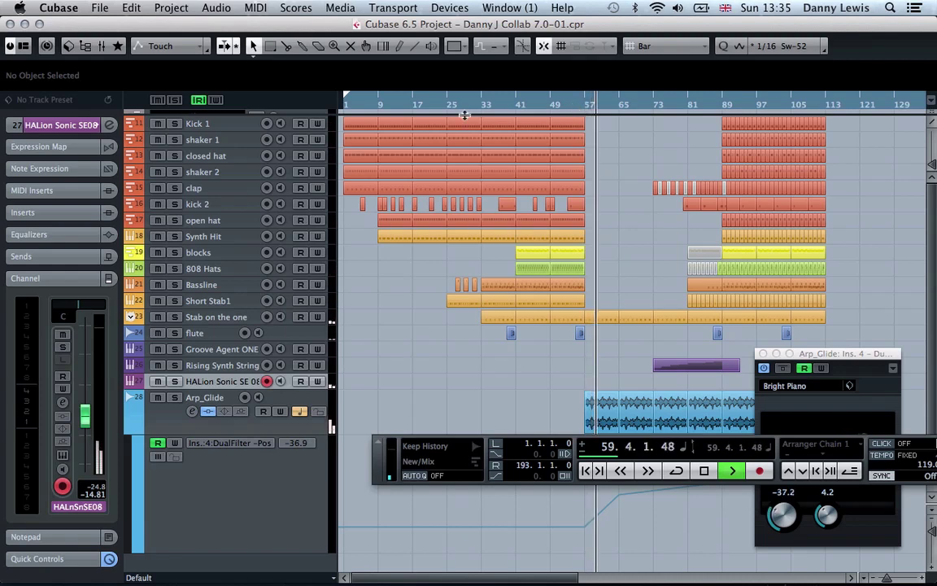
Load the Rainforest preset from the Sound FX category into the HALion Sonic SE 08 instrument and close its window.
left_click(63, 456)
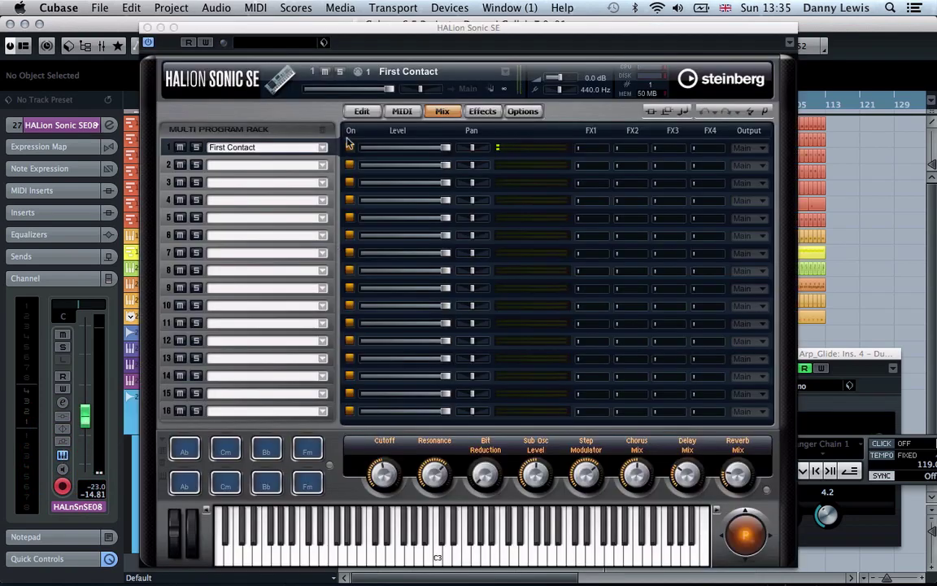
left_click(504, 73)
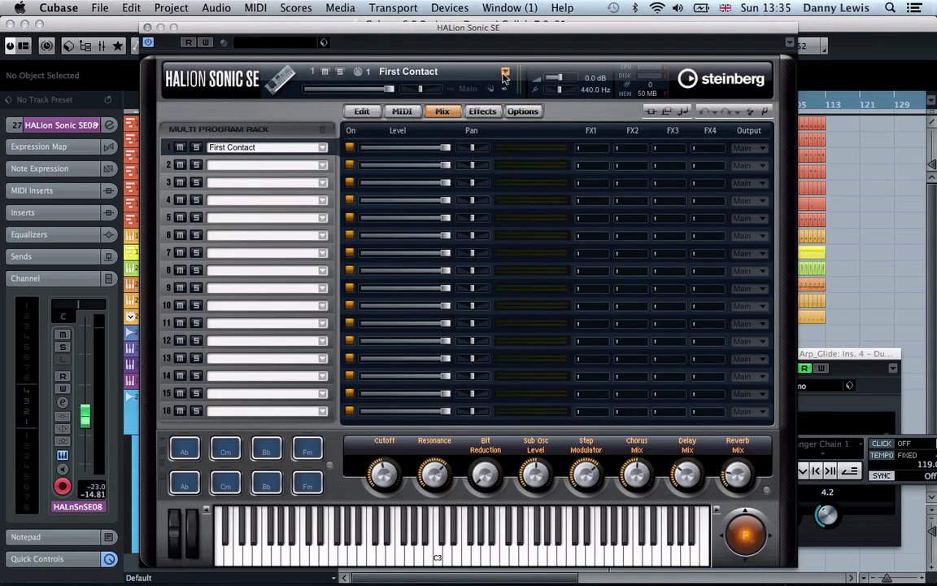
left_click(355, 345)
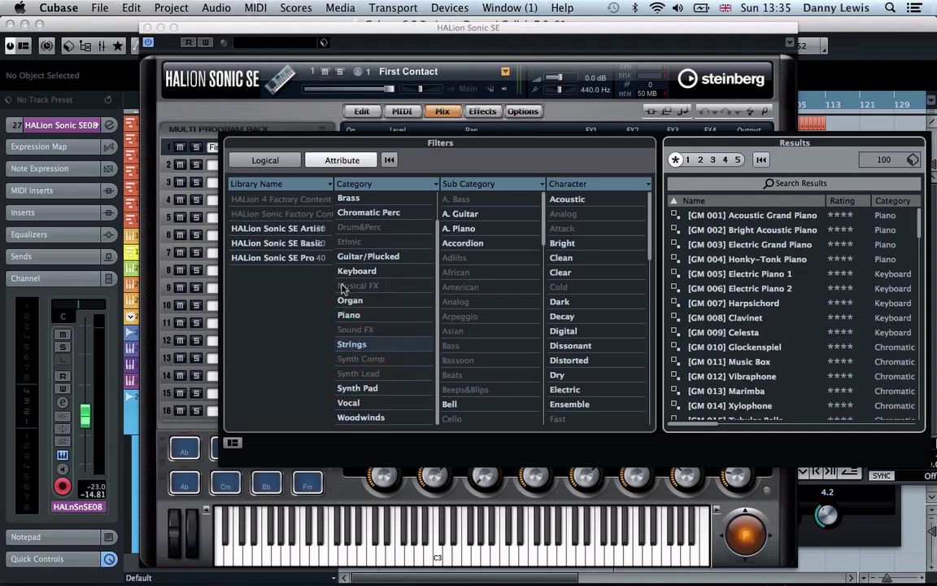
left_click(356, 329)
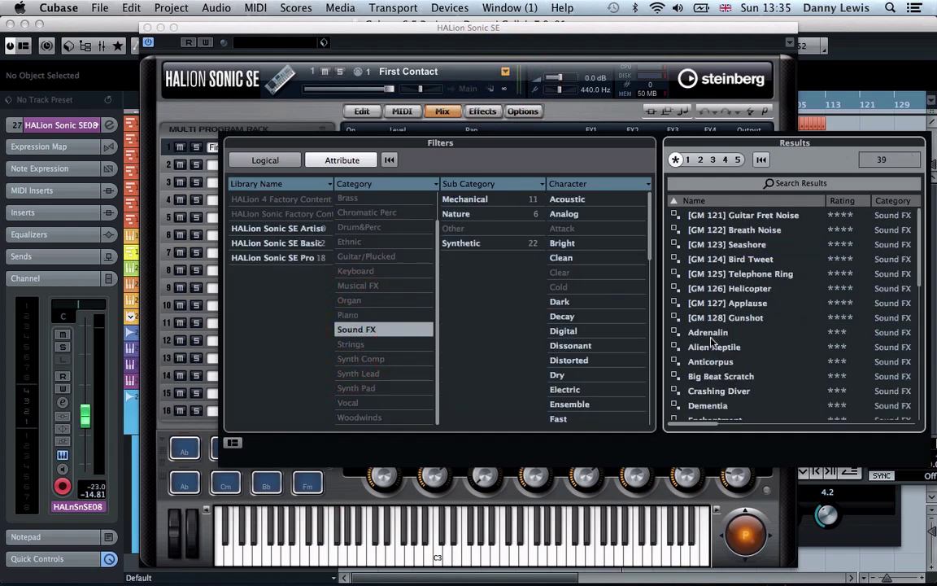
scroll(709, 340, "down", 8)
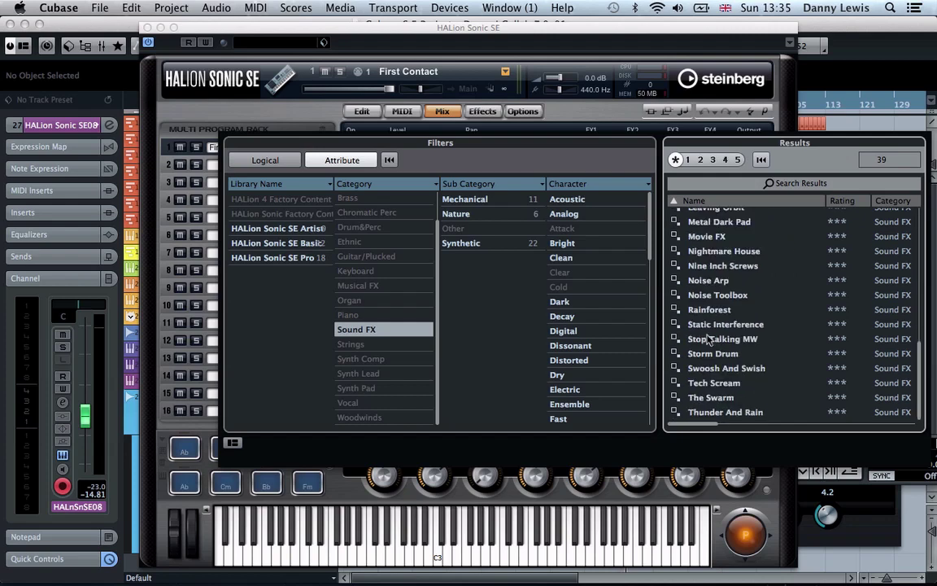
double_click(703, 311)
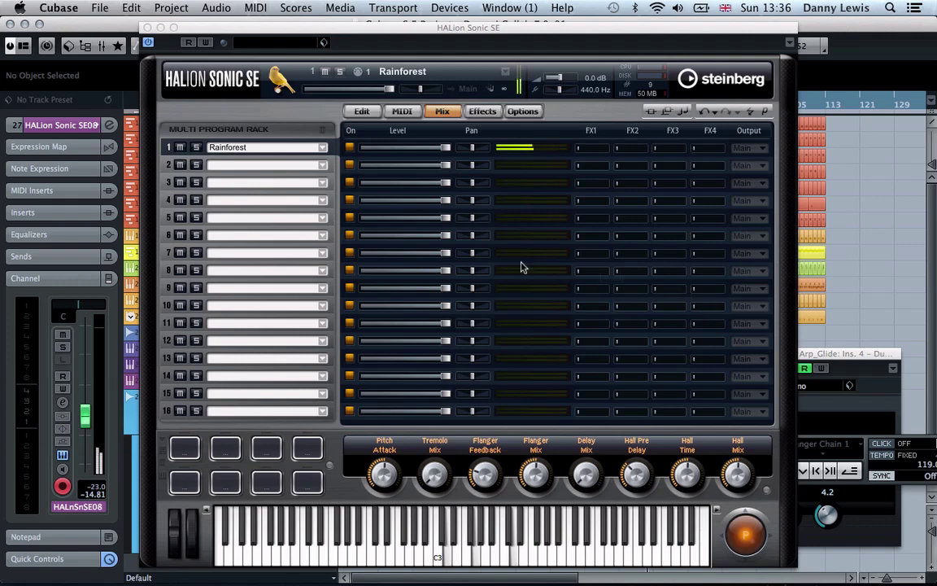
left_click(149, 29)
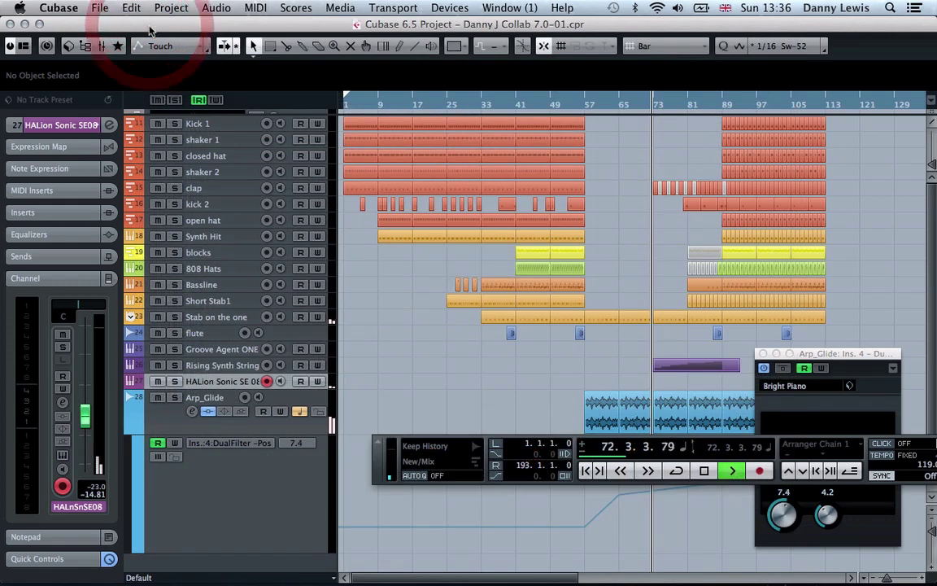
Record a Rainforest part on the HALion Sonic SE 08 track from bar 50 to about bar 91.
double_click(554, 105)
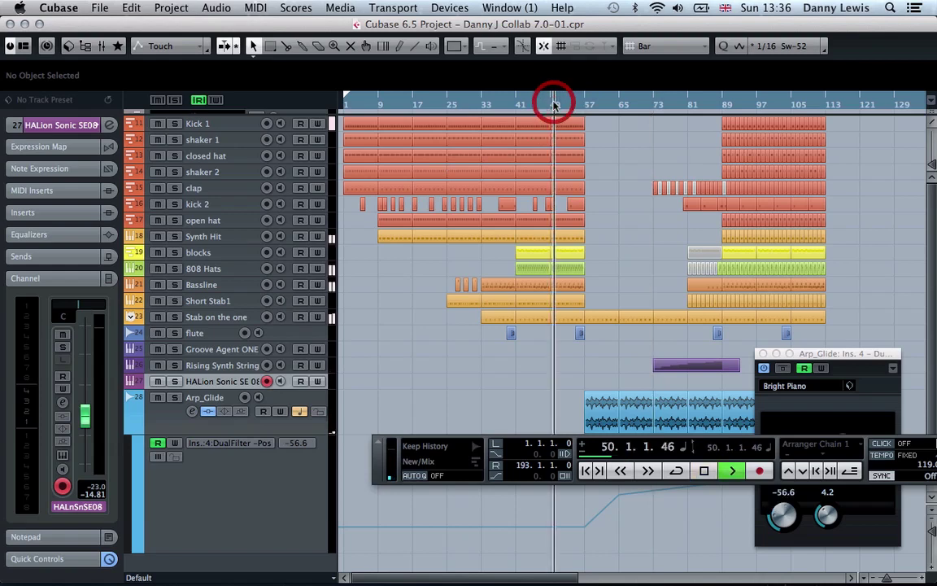
left_click(760, 472)
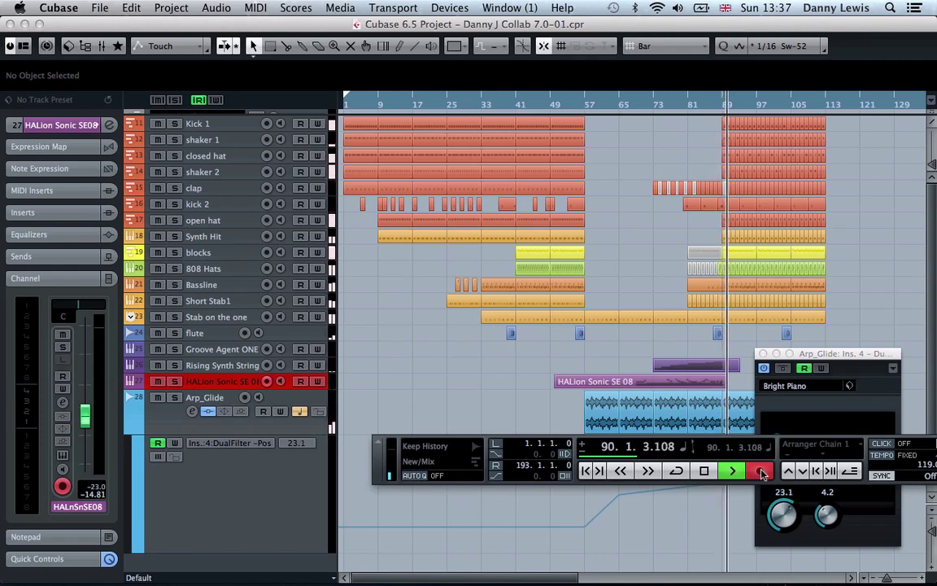
left_click(761, 472)
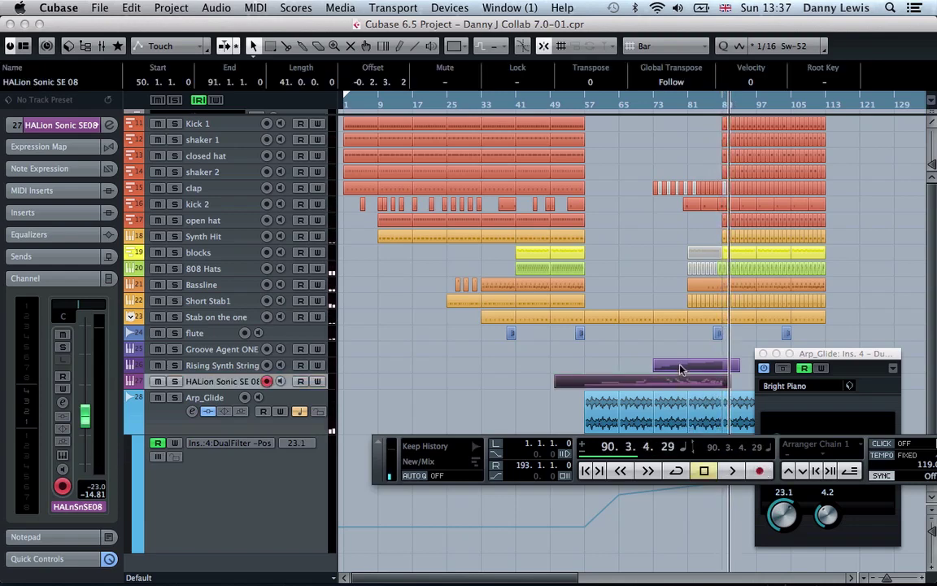
Close the Arp_Glide DualFilter window and delete the Arp_Glide clip at bars 89 to 97.
scroll(680, 370, "down", 1)
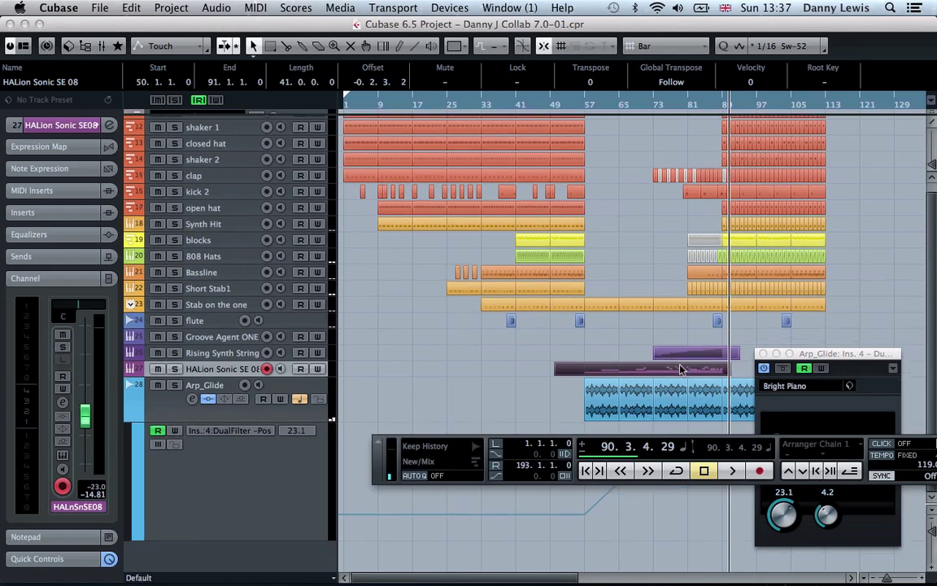
left_click(765, 355)
left_click(742, 396)
key("Delete")
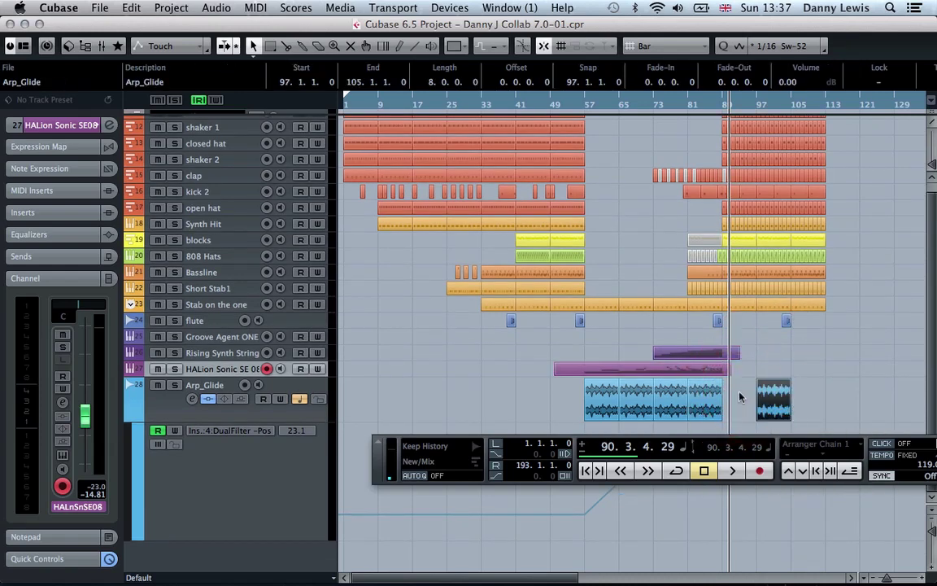
Start playback from just before bar 89 and rename the HALion Sonic SE 08 track as Rainforest.
left_click(711, 104)
key("space")
left_click(711, 104)
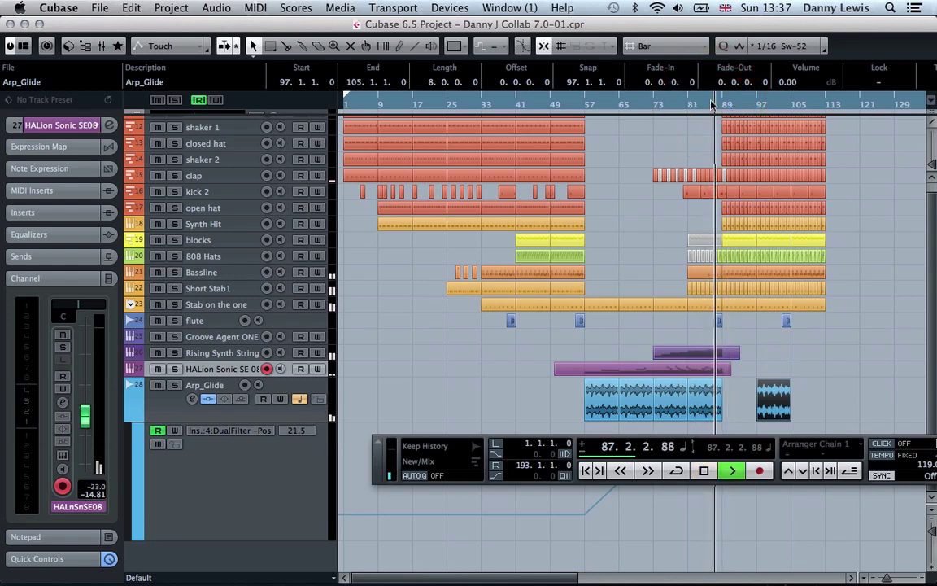
double_click(213, 369)
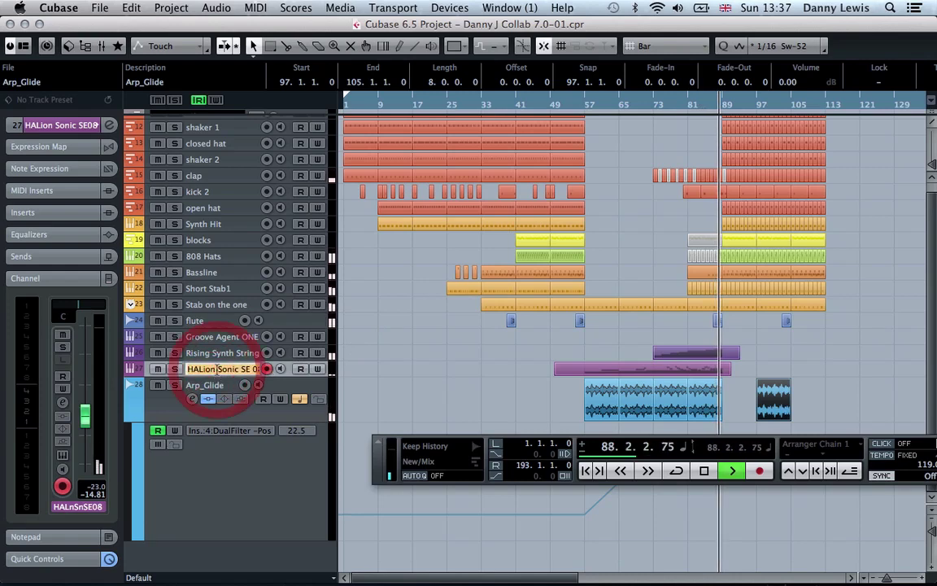
type("Ri")
key("BackSpace")
type("ainfoe")
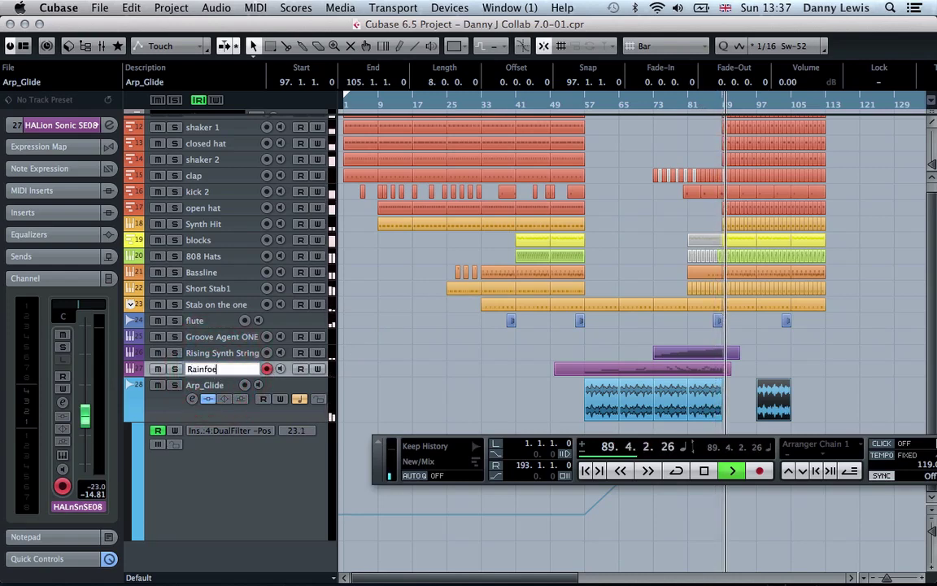
key("BackSpace")
type("rest")
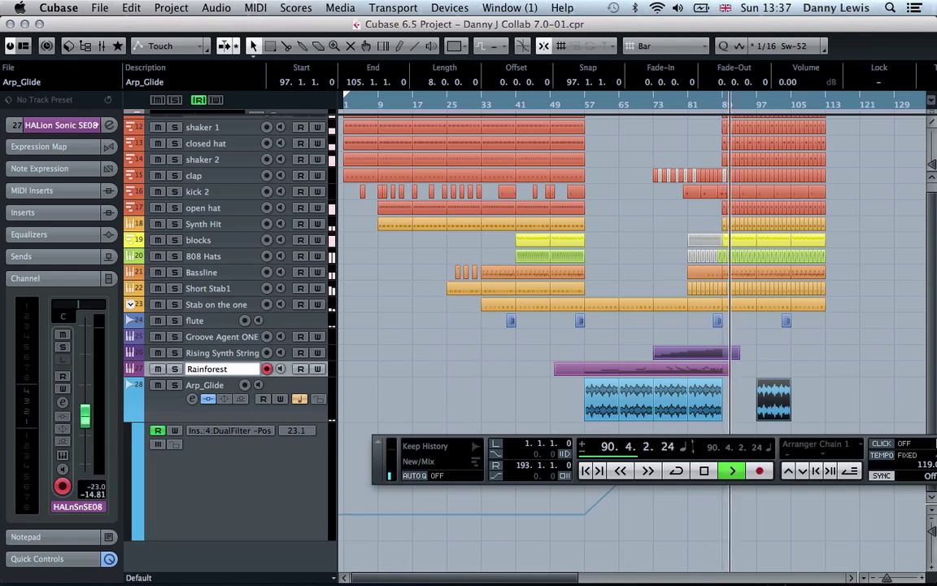
key("Return")
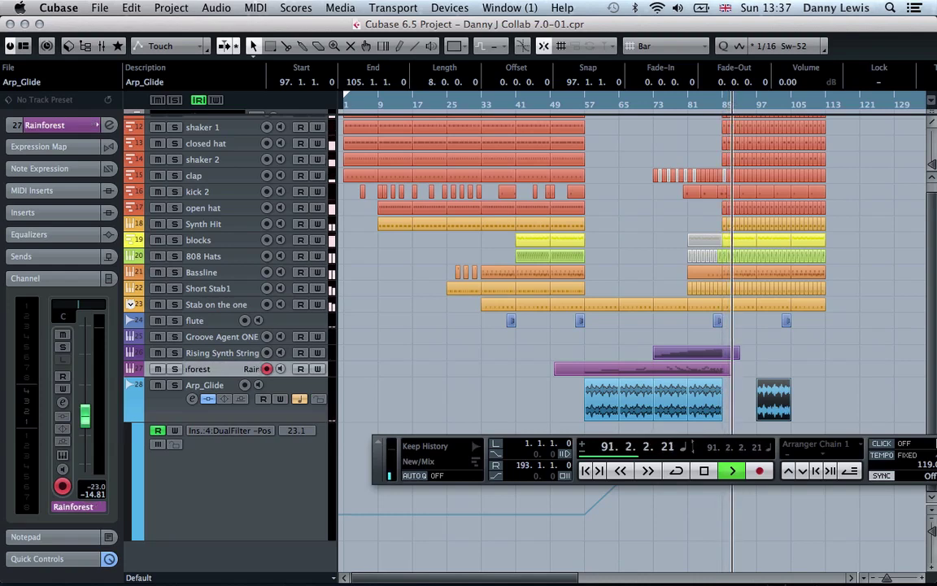
Stop playback, delete the Arp_Glide clip at bars 97 to 105, and move the transport bar clear of the automation curve.
key("space")
left_click(784, 387)
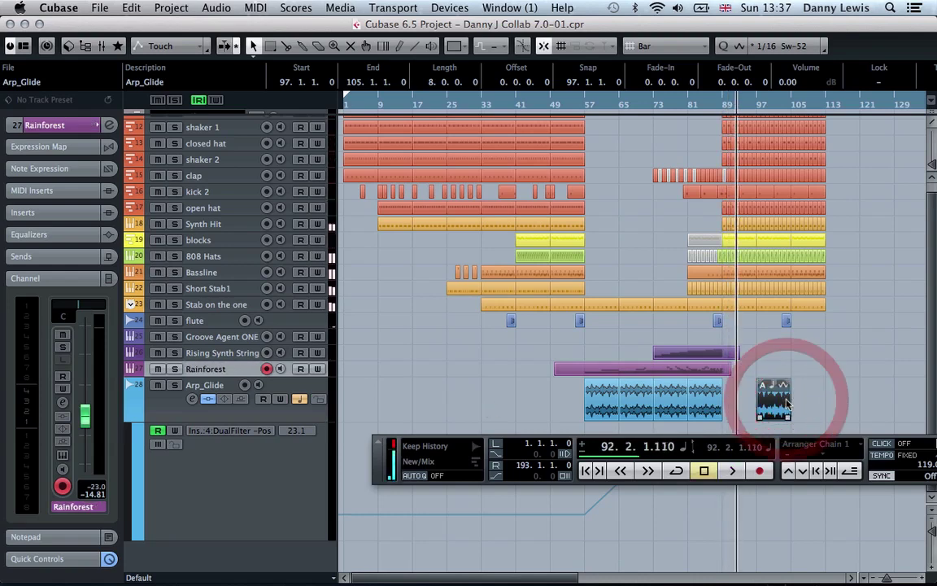
key("Delete")
scroll(750, 406, "right", 5)
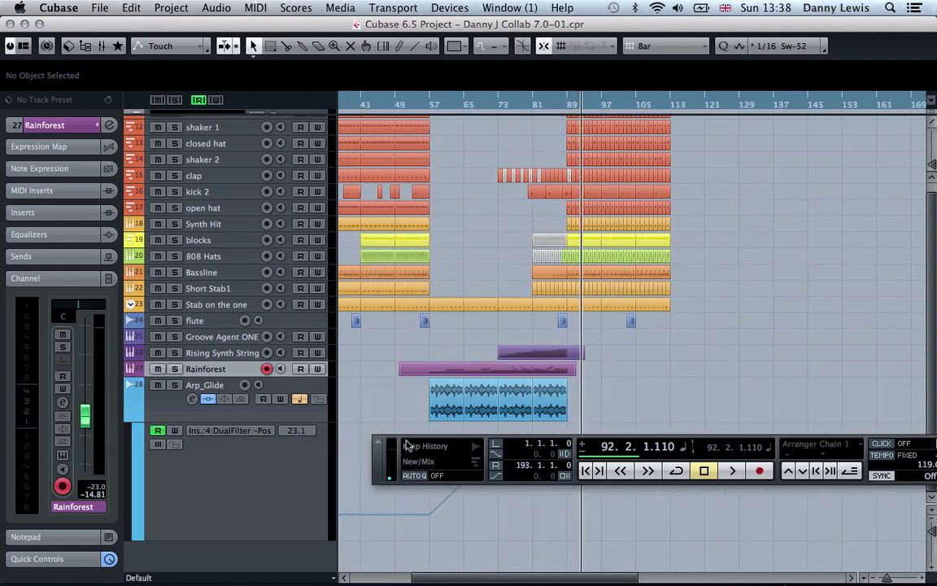
left_click_drag(379, 460, 576, 551)
left_click(591, 379)
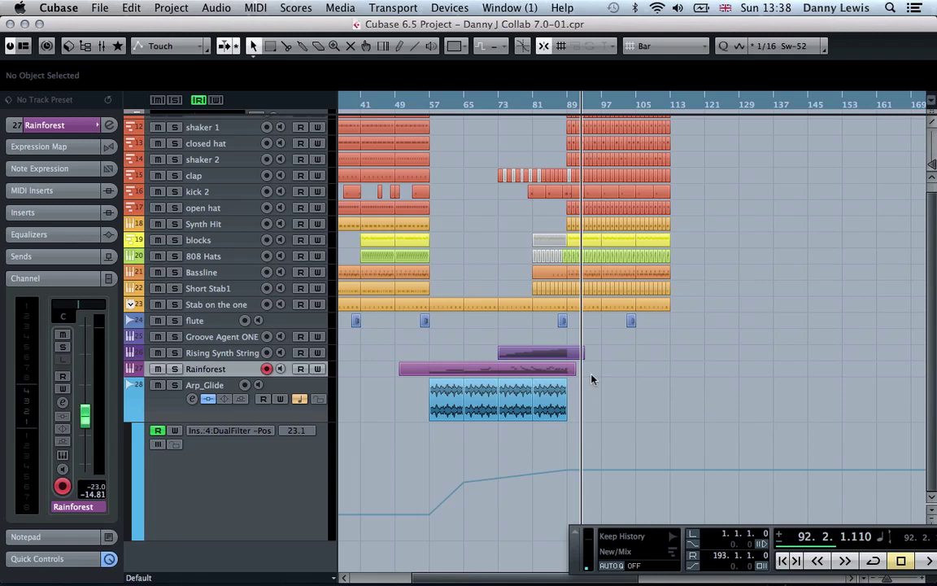
Play from about bar 54 and raise the Rainforest channel volume to -12.09.
double_click(418, 106)
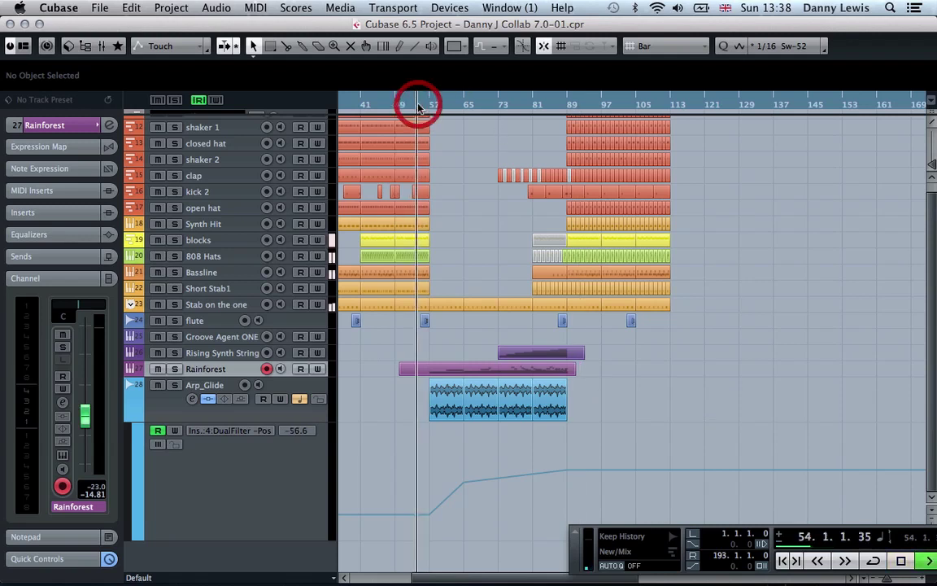
left_click(239, 355)
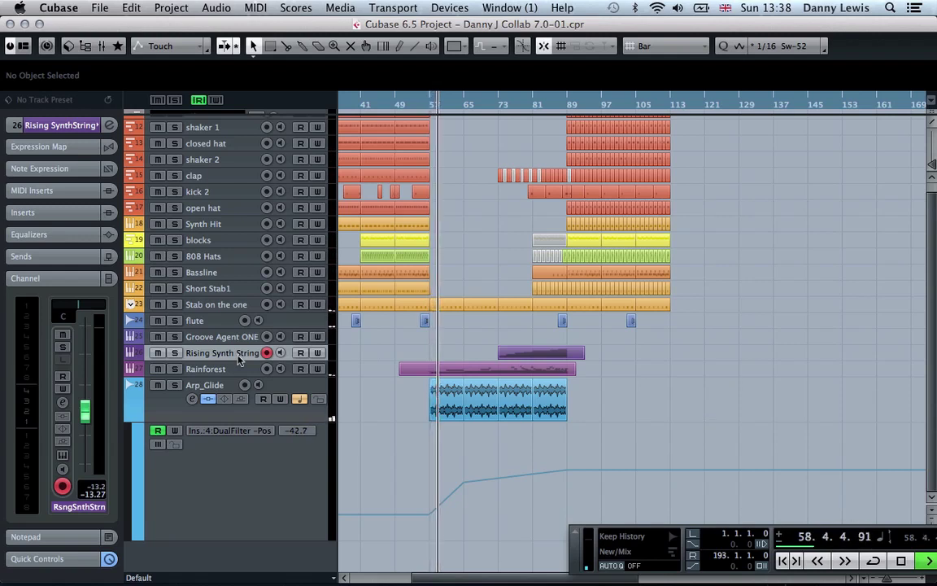
left_click(213, 368)
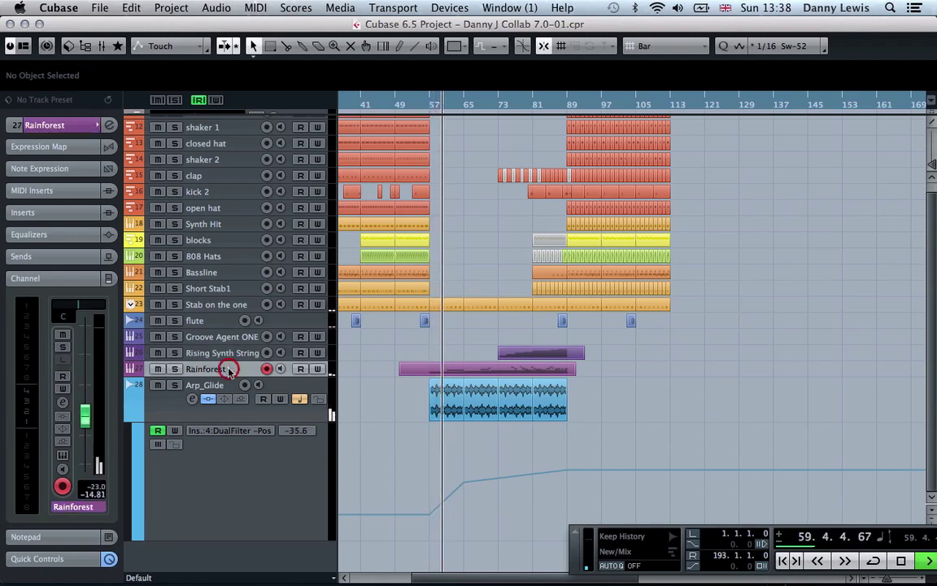
left_click(87, 415)
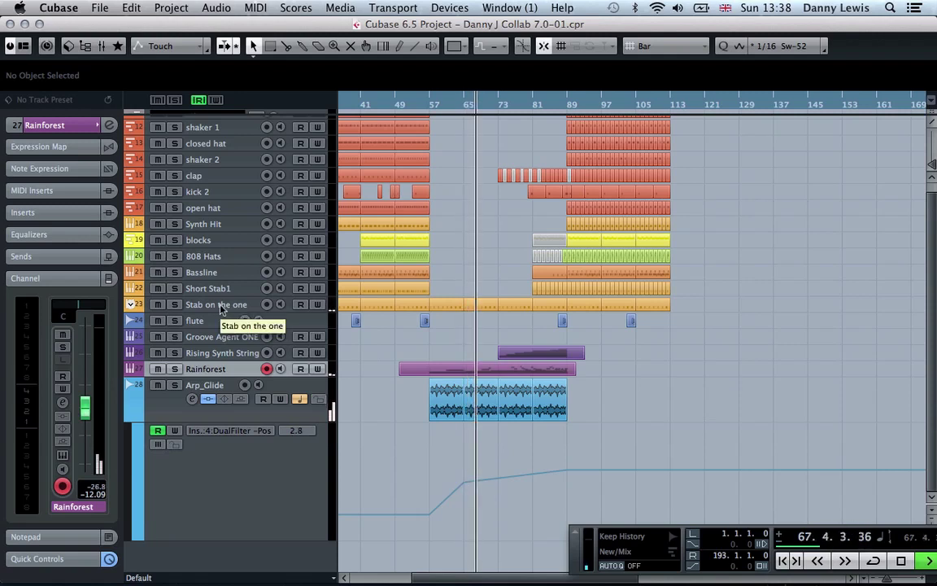
Copy the shaker 1 clip from bars 49–57 to bar 73 and duplicate it once to fill up to bar 89.
scroll(444, 230, "up", 1)
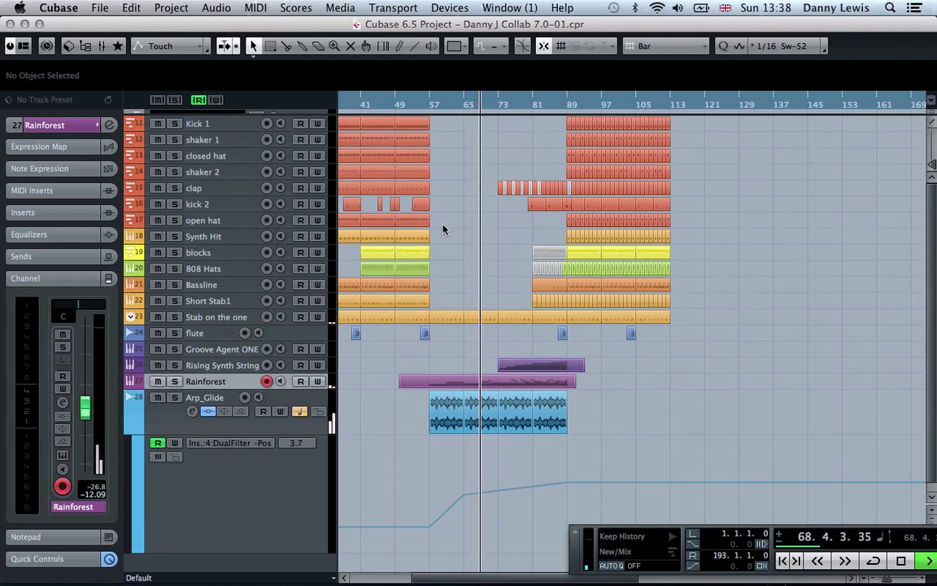
left_click(553, 140)
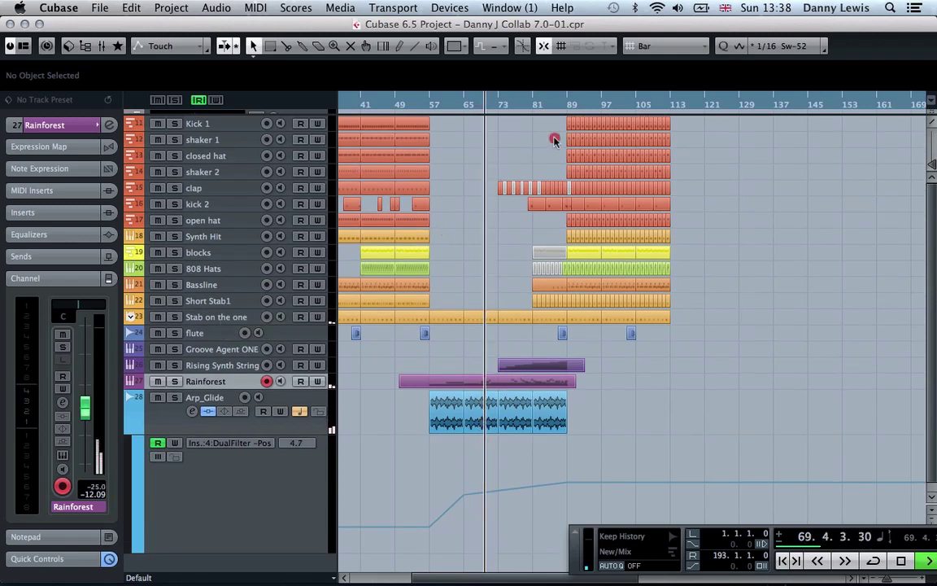
left_click(413, 140)
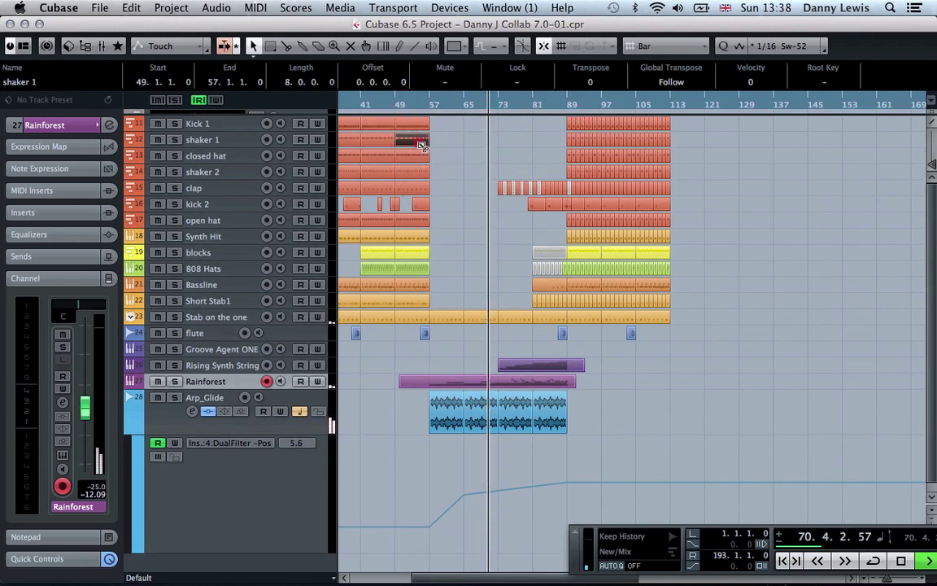
left_click_drag(423, 142, 523, 145)
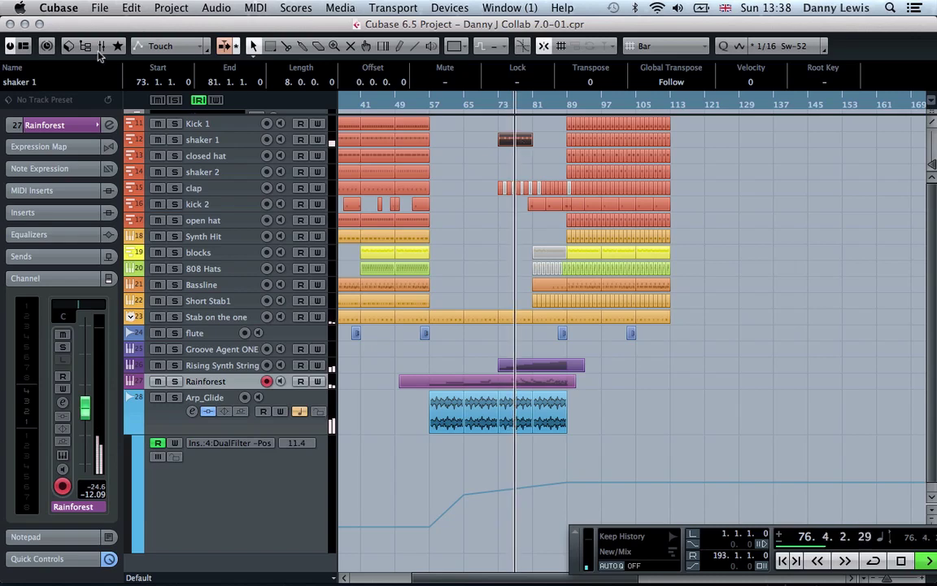
left_click(218, 141)
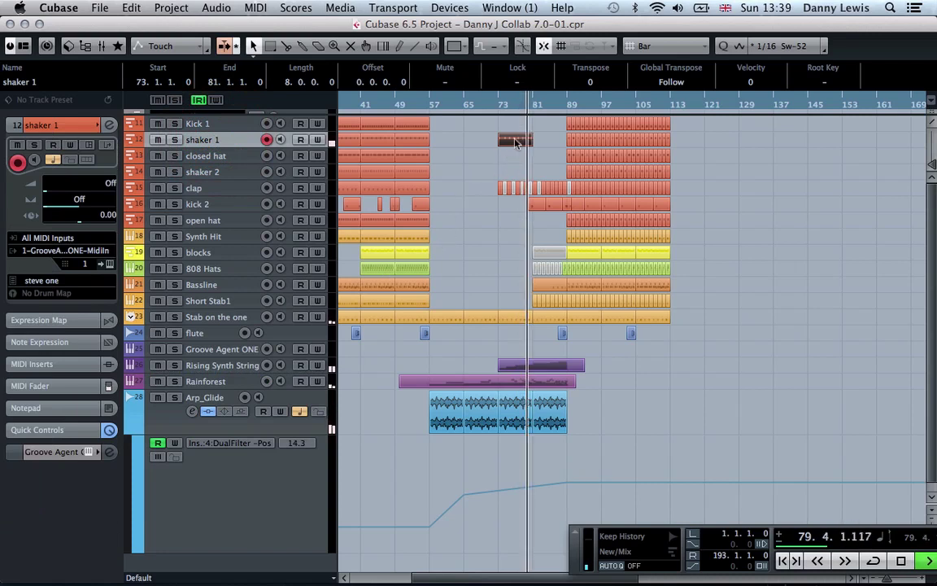
key("super+d")
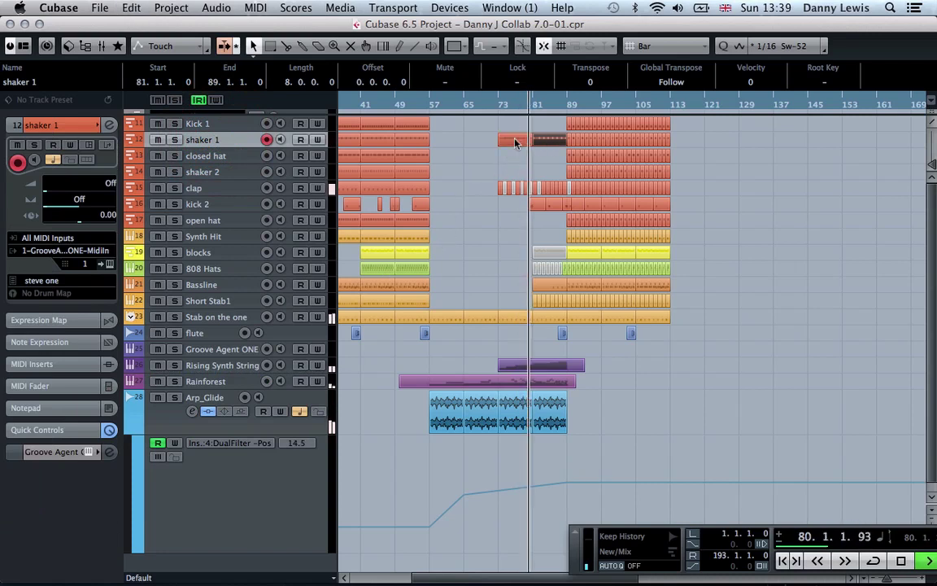
Copy the closed hat and shaker 2 clips from bars 49–57 to bars 81–89.
left_click(417, 159)
left_click_drag(417, 159, 553, 158)
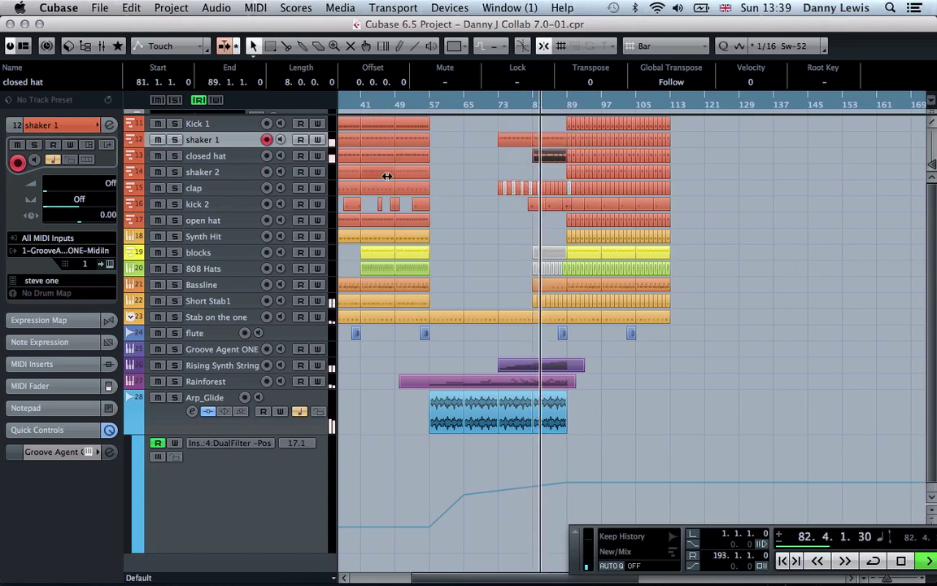
left_click_drag(415, 170, 554, 170)
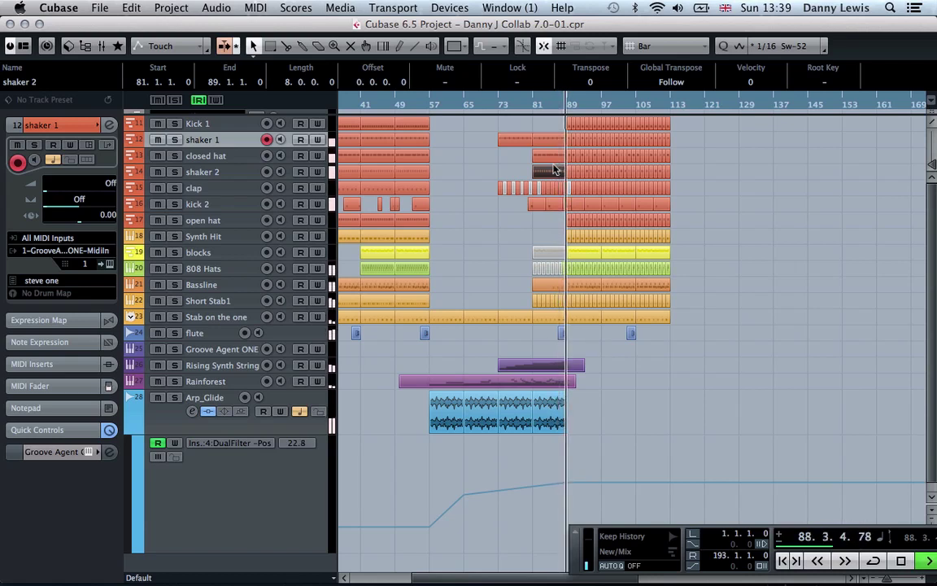
Replay the breakdown from about bar 55 and add a Padshop instrument track below the Rising Synth String track.
left_click(424, 105)
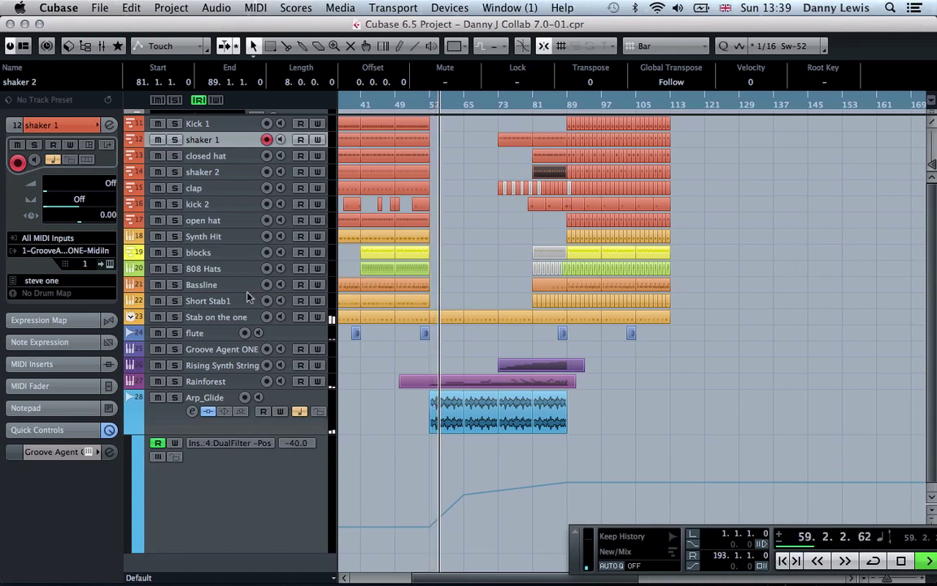
left_click(227, 285)
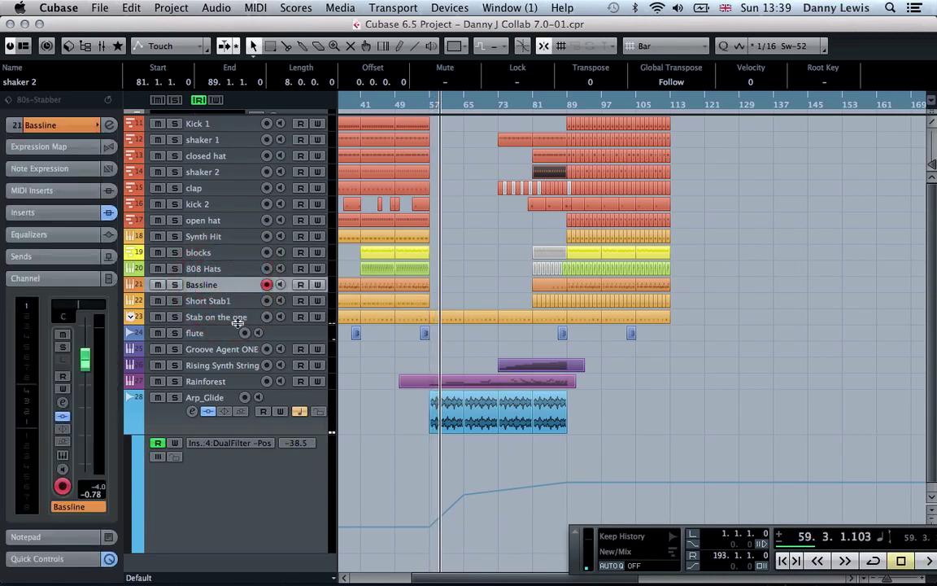
left_click(227, 317)
left_click(232, 365)
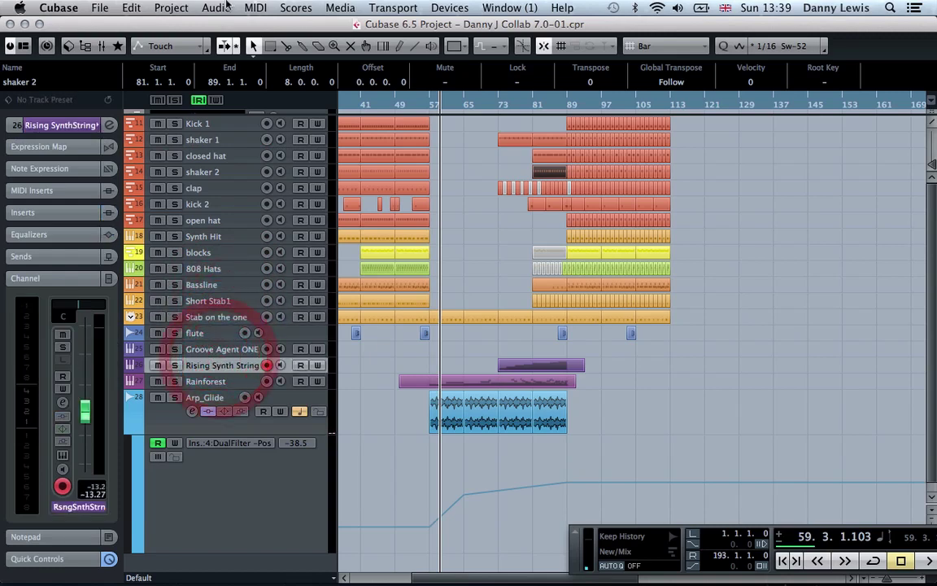
left_click(213, 7)
mouse_move(171, 7)
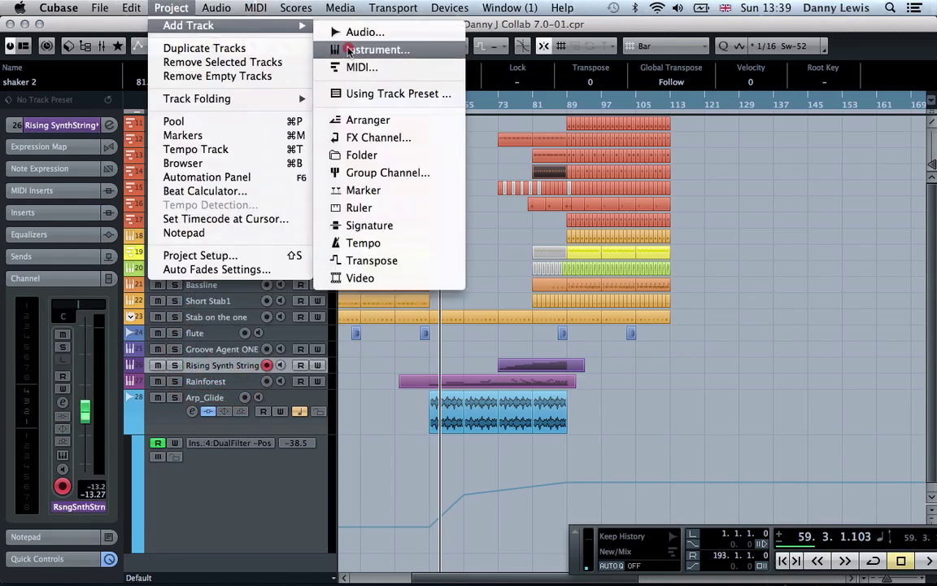
left_click(358, 47)
left_click(402, 209)
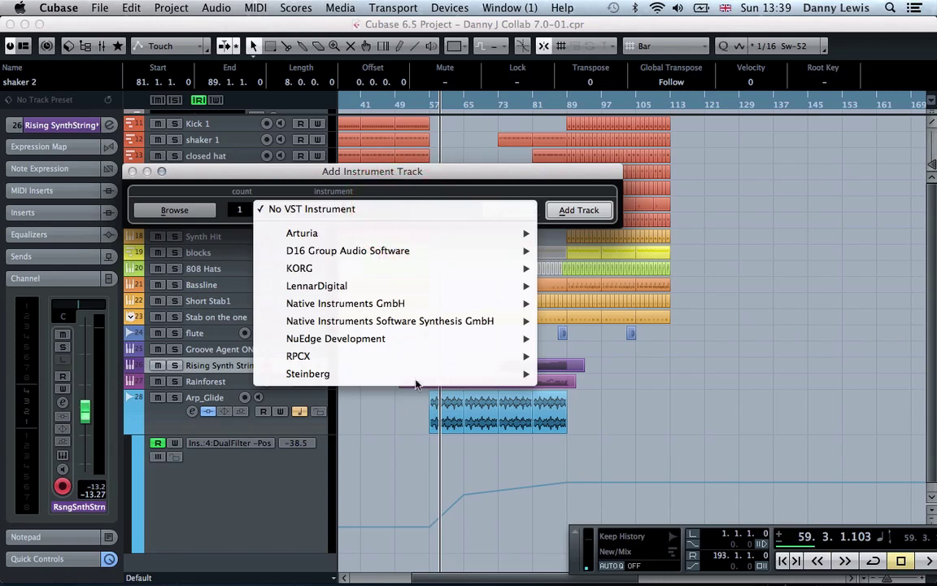
mouse_move(415, 377)
mouse_move(592, 391)
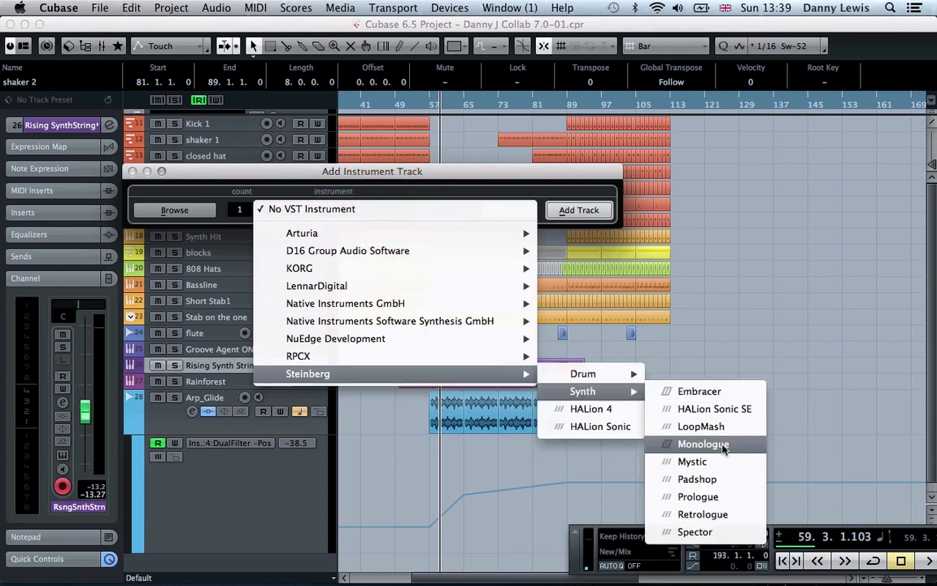
left_click(698, 480)
left_click(578, 211)
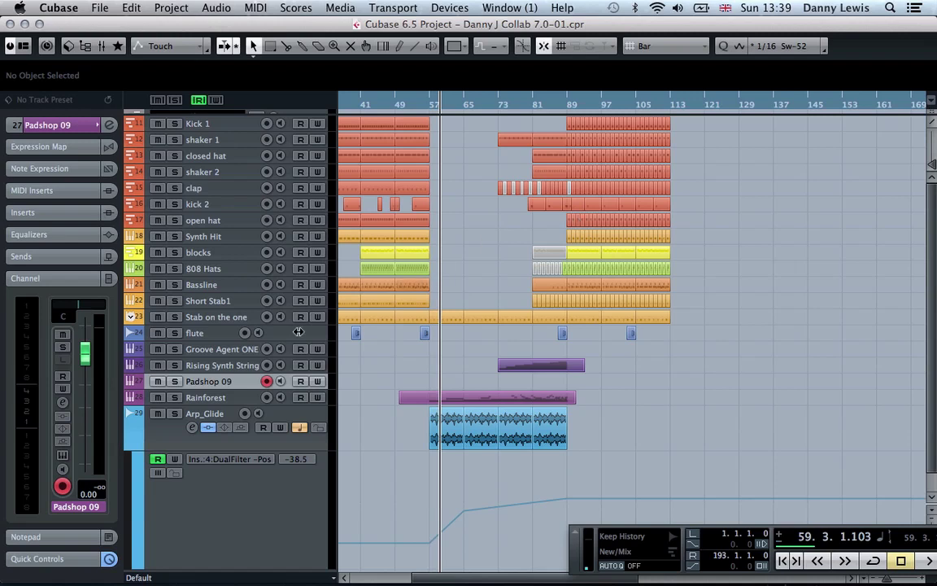
Open the new Padshop track's instrument and audition the Dreaming, Dreamy Keys, Drunken Voco, Eagle Wings and Early Bird presets.
left_click(65, 458)
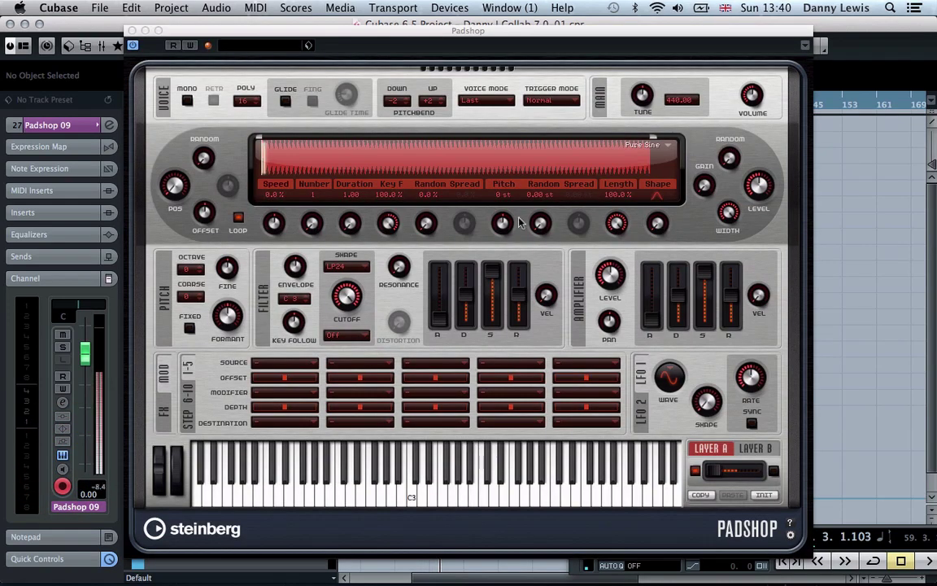
left_click(257, 47)
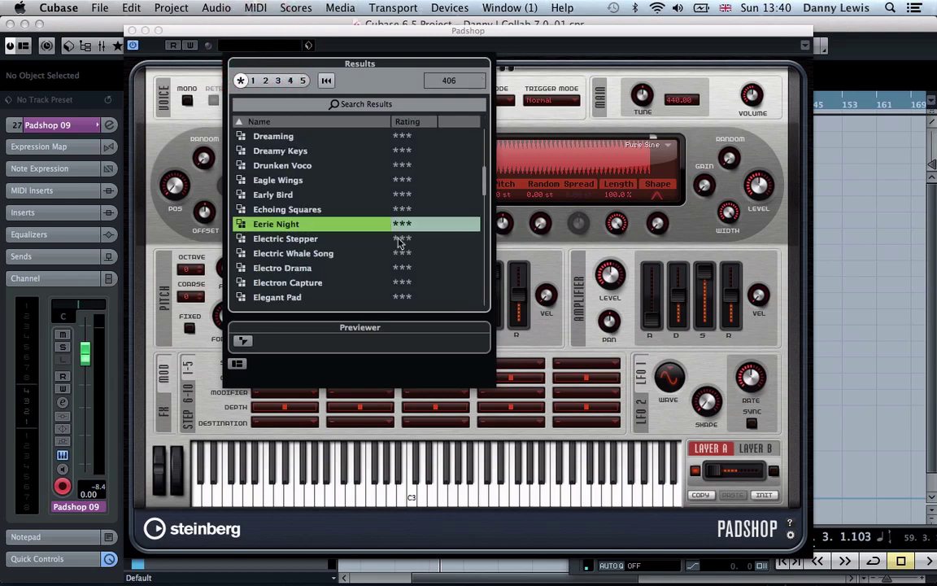
left_click(267, 138)
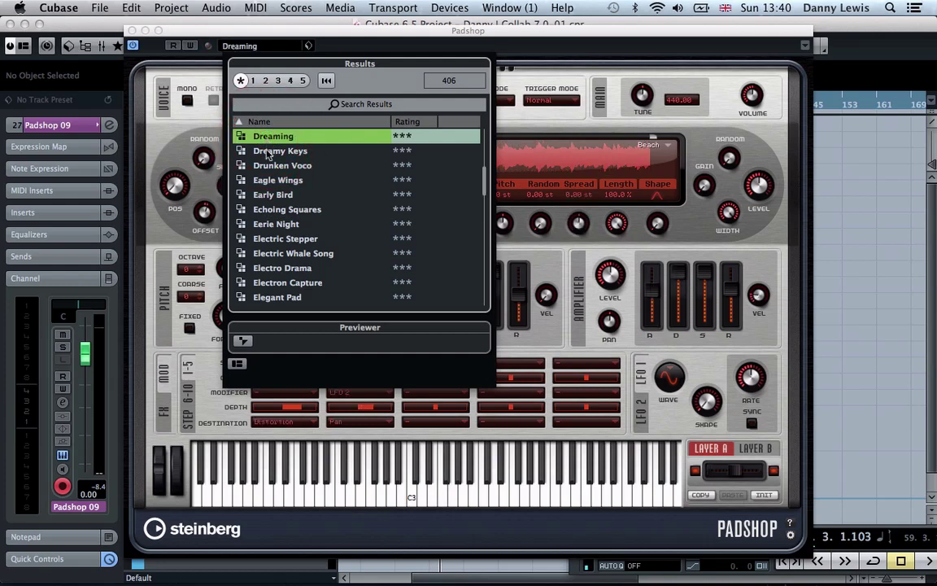
left_click(268, 153)
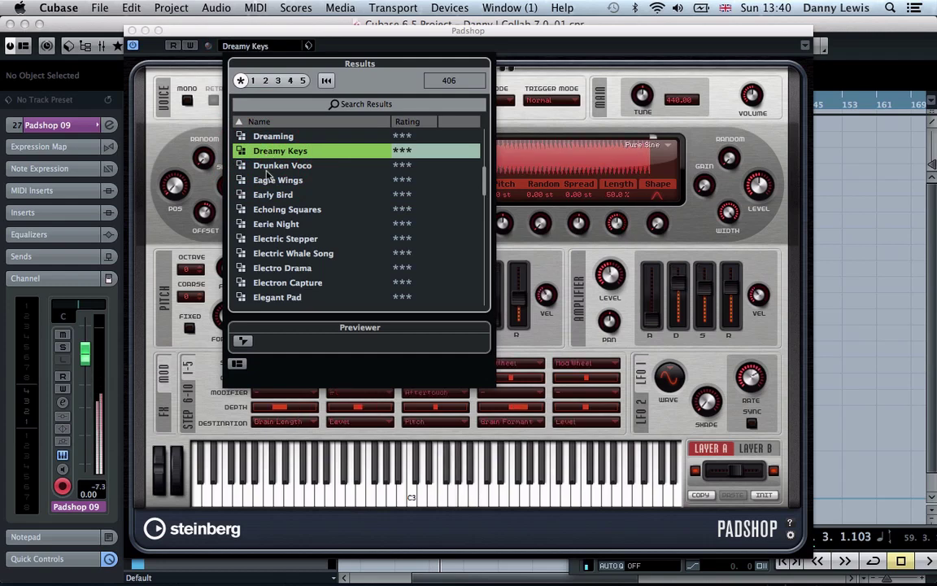
left_click(267, 169)
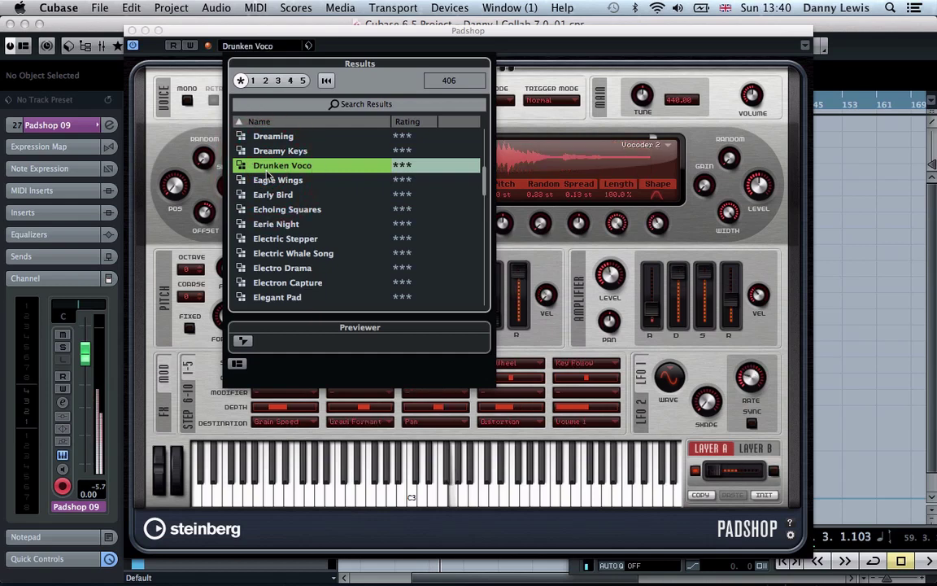
left_click(267, 180)
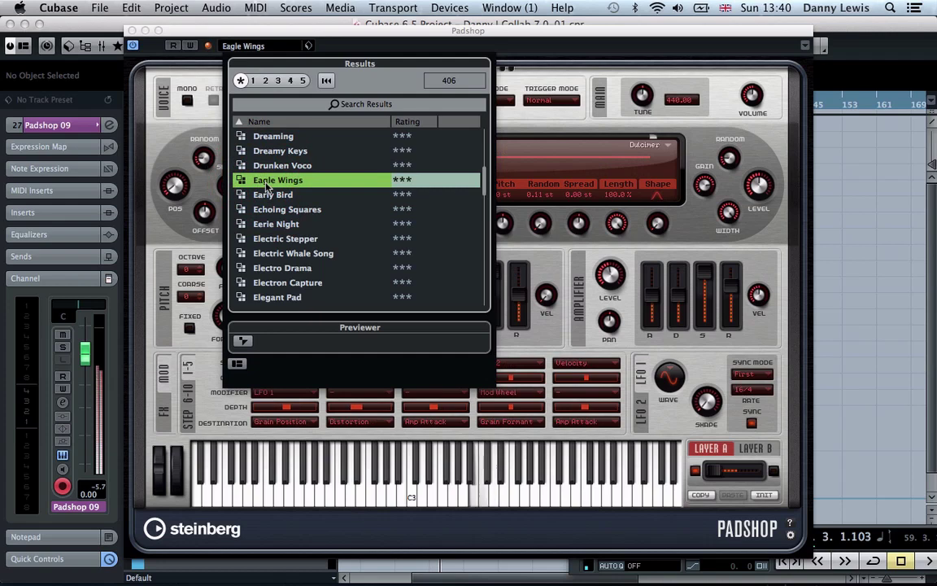
left_click(268, 195)
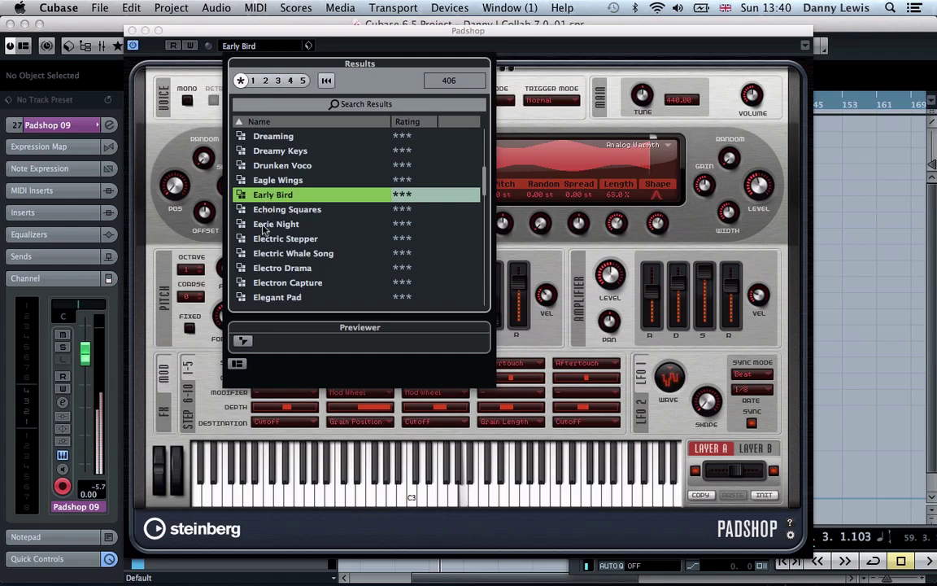
Show the preset browser filters, limit the Padshop presets to the Sound FX category and load Rings of Confusion.
left_click(237, 364)
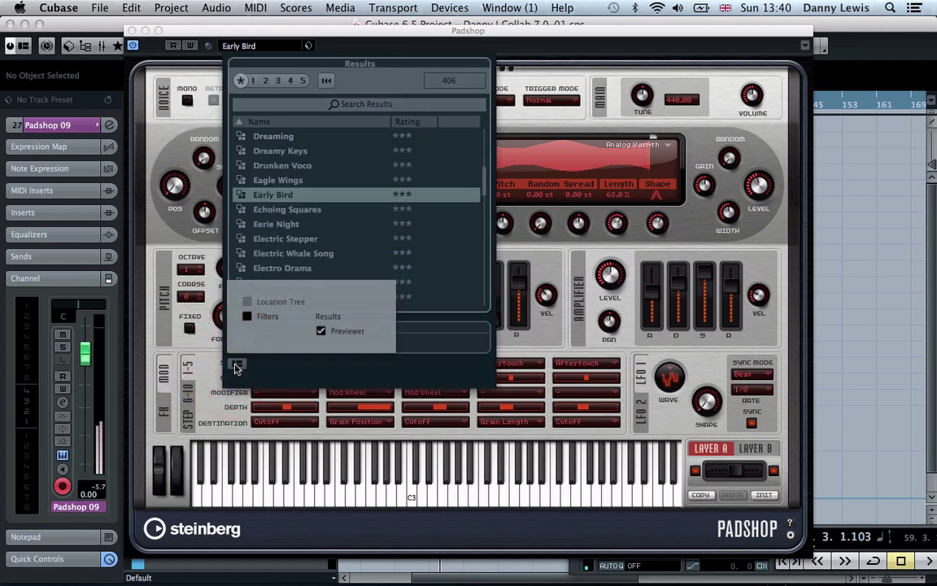
left_click(245, 318)
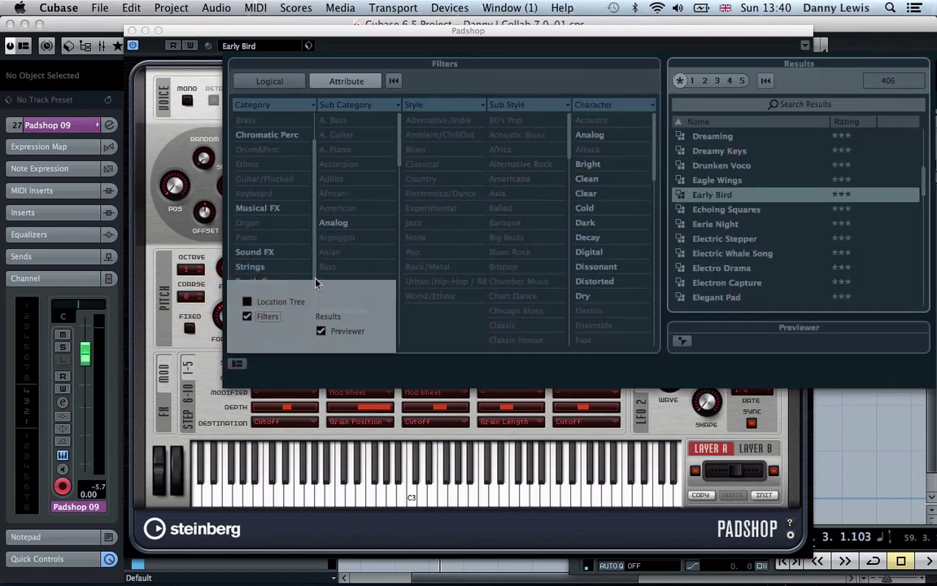
left_click(437, 179)
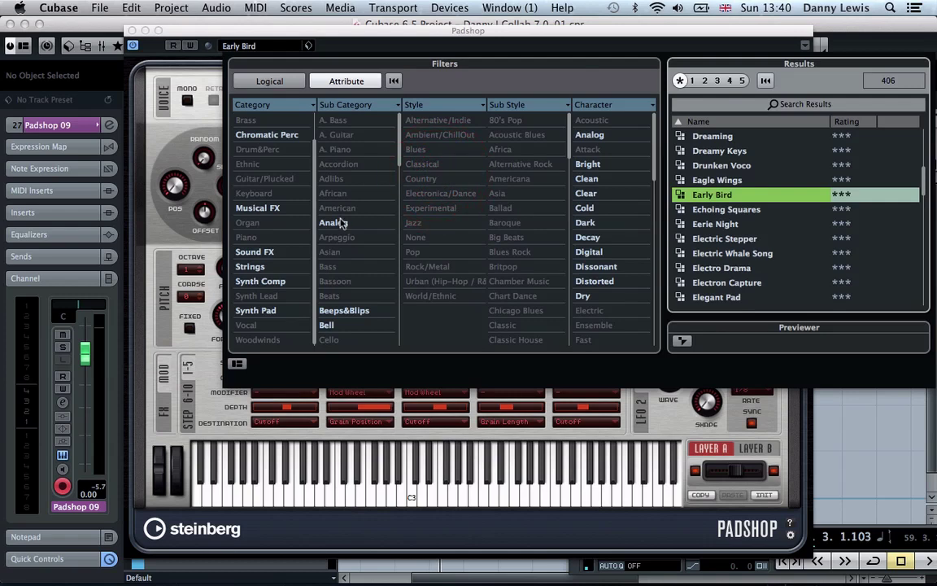
left_click(273, 249)
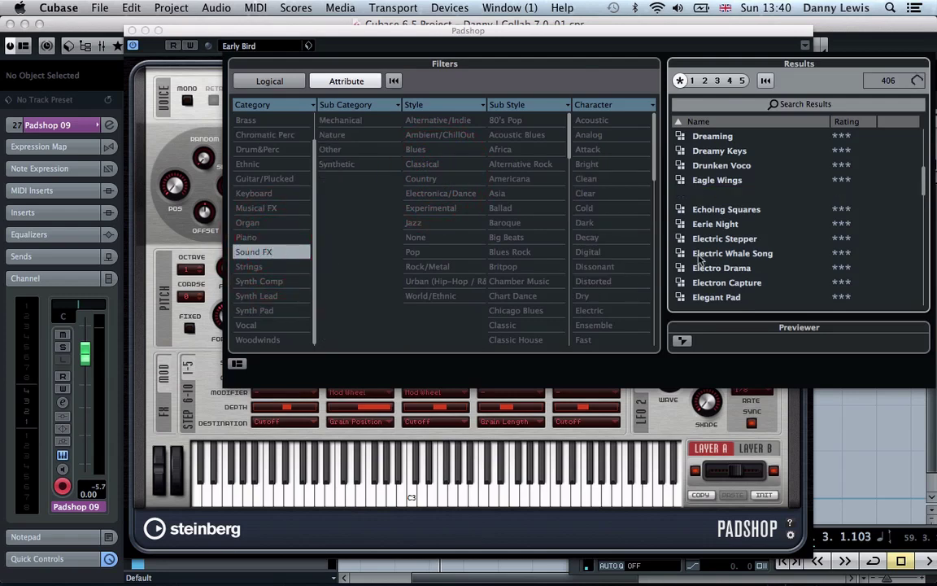
double_click(707, 136)
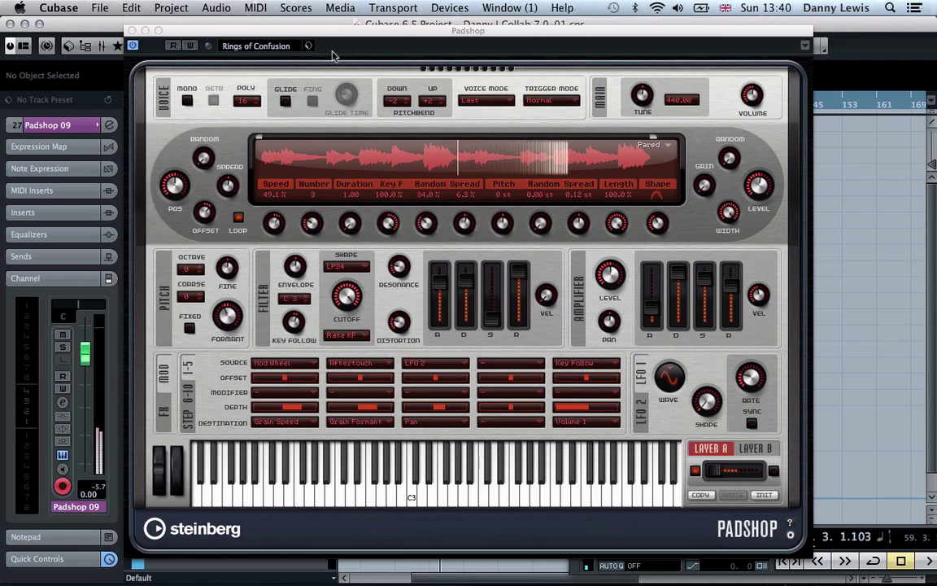
Try the Sound FX presets Panic at the Beehive, Pitch Black and Pumping Tubes in Padshop.
left_click(275, 48)
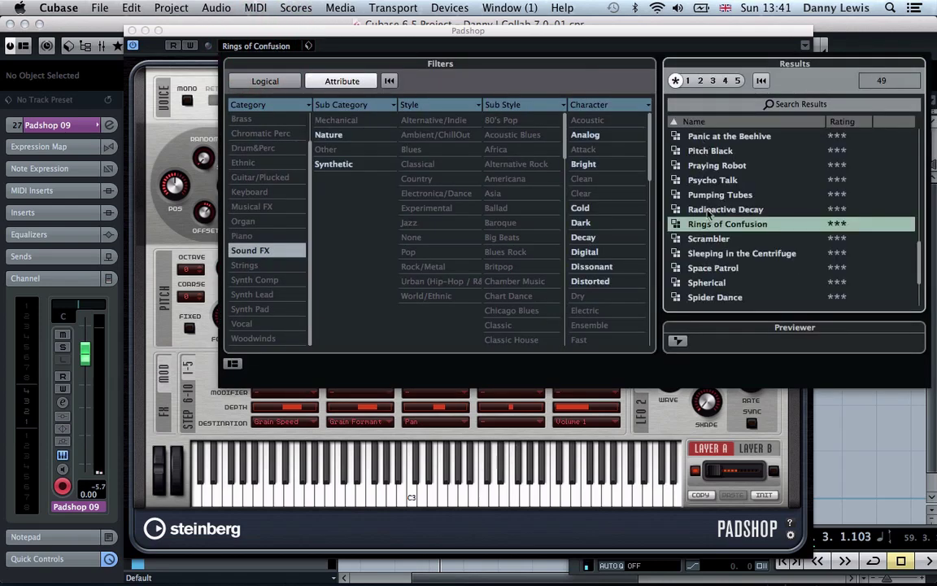
left_click(705, 136)
double_click(701, 151)
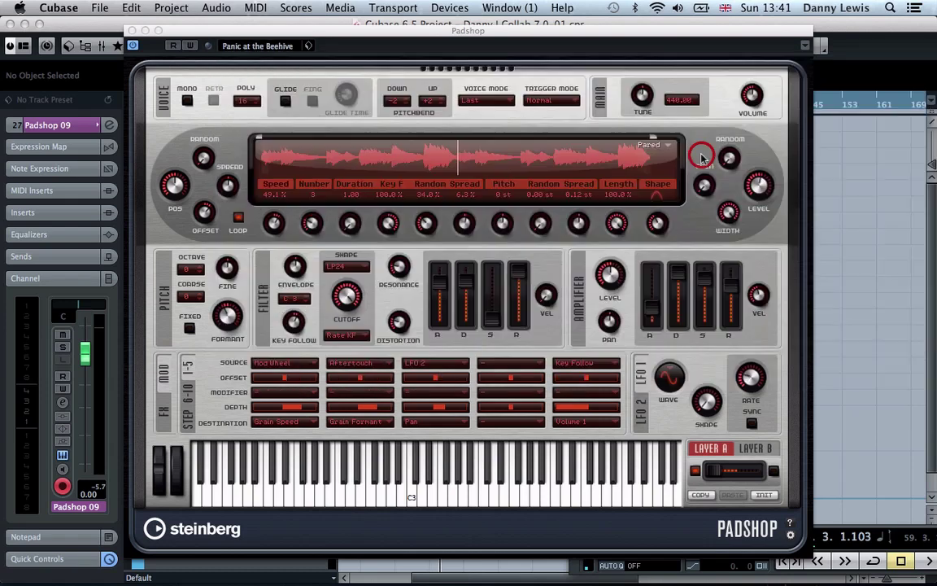
left_click(276, 46)
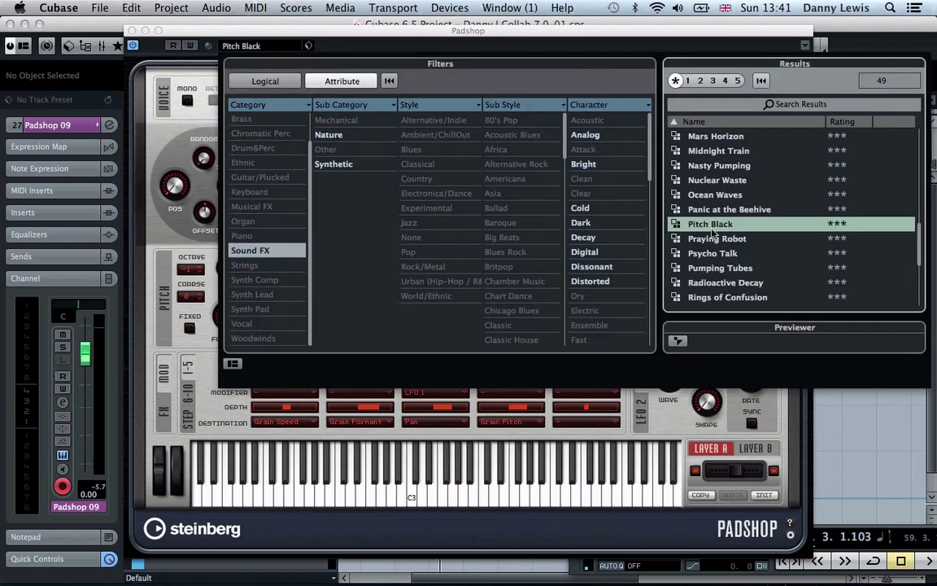
double_click(711, 267)
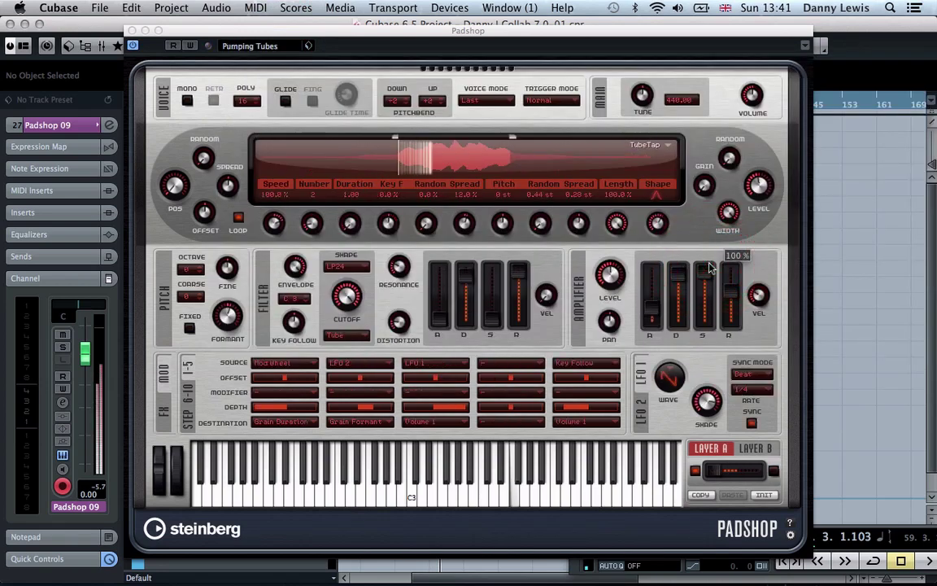
Reload the Rings of Confusion preset from the Sound FX results in Padshop.
left_click(272, 46)
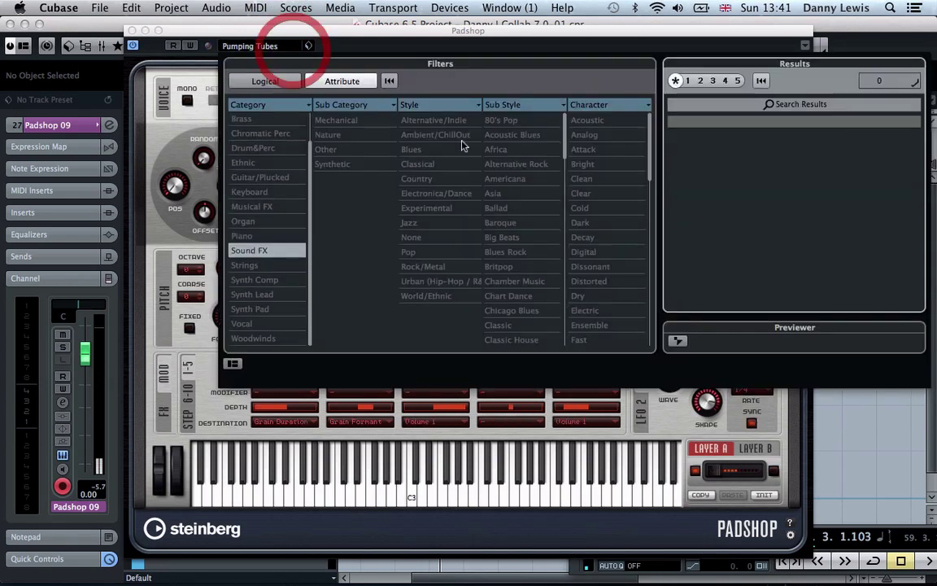
scroll(719, 244, "down", 3)
scroll(719, 244, "up", 3)
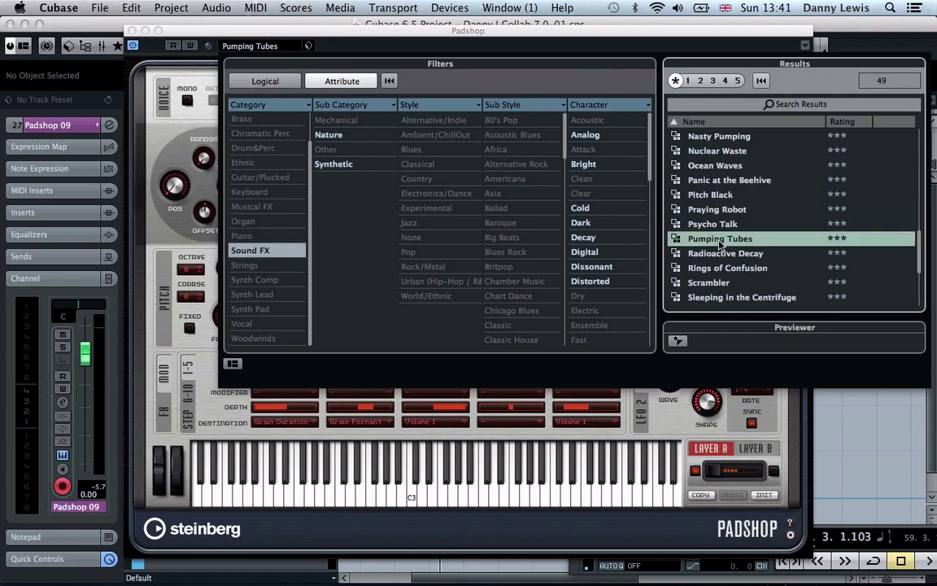
double_click(694, 266)
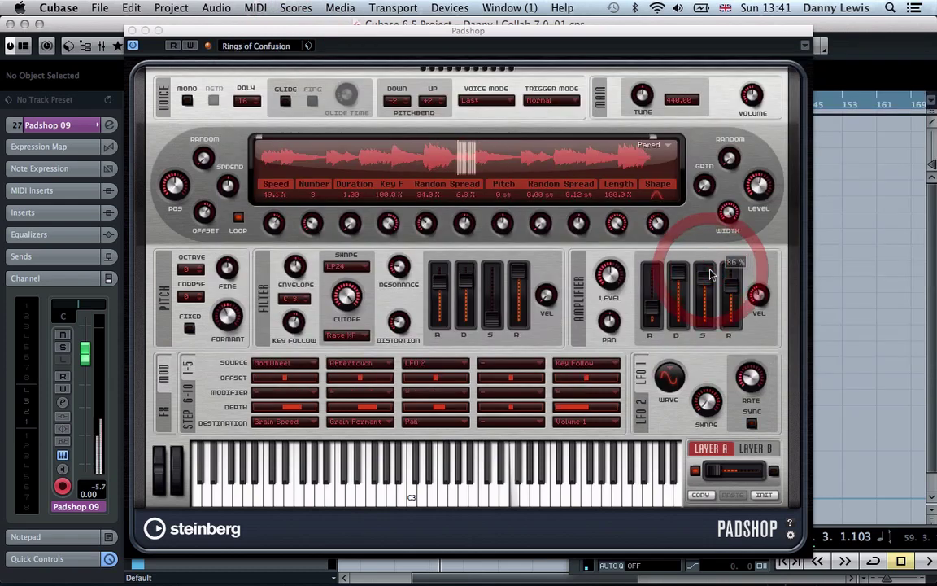
mouse_move(710, 274)
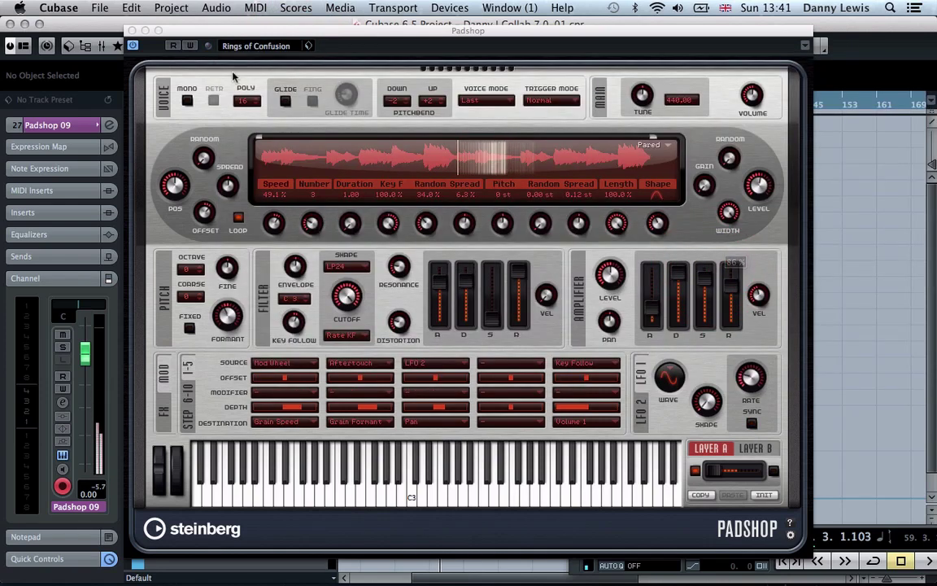
Close the Padshop window and play the arrangement from bar 55 to hear the sound in the breakdown.
left_click(133, 31)
left_click(417, 103)
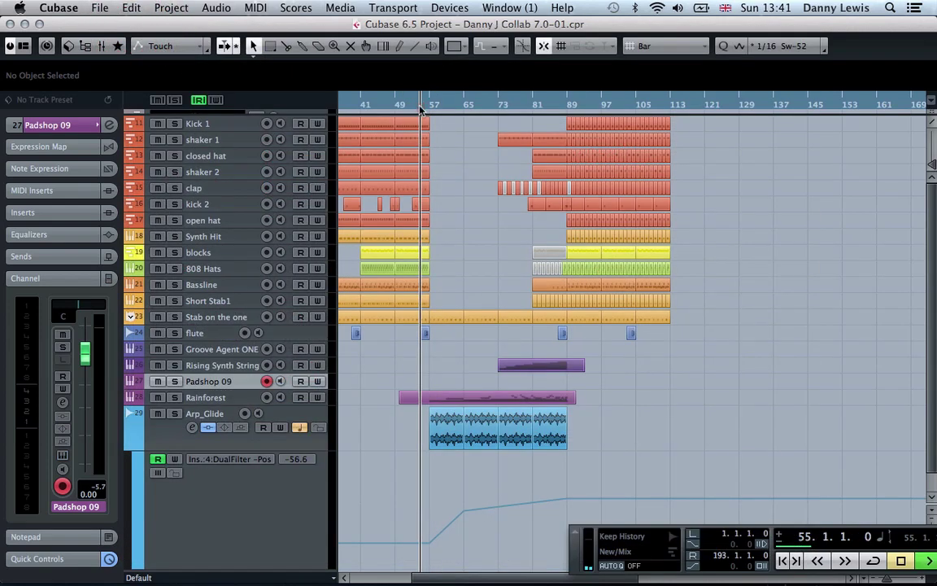
key("space")
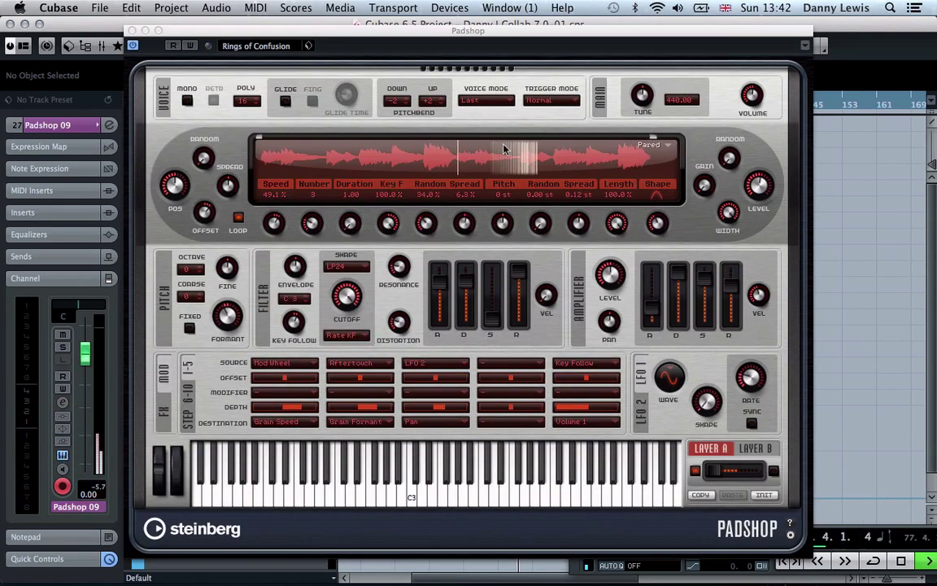
Audition the Sound FX presets Venus on Wheels and Subspace Orbiter during playback, and load Windbreak in Padshop.
left_click(255, 46)
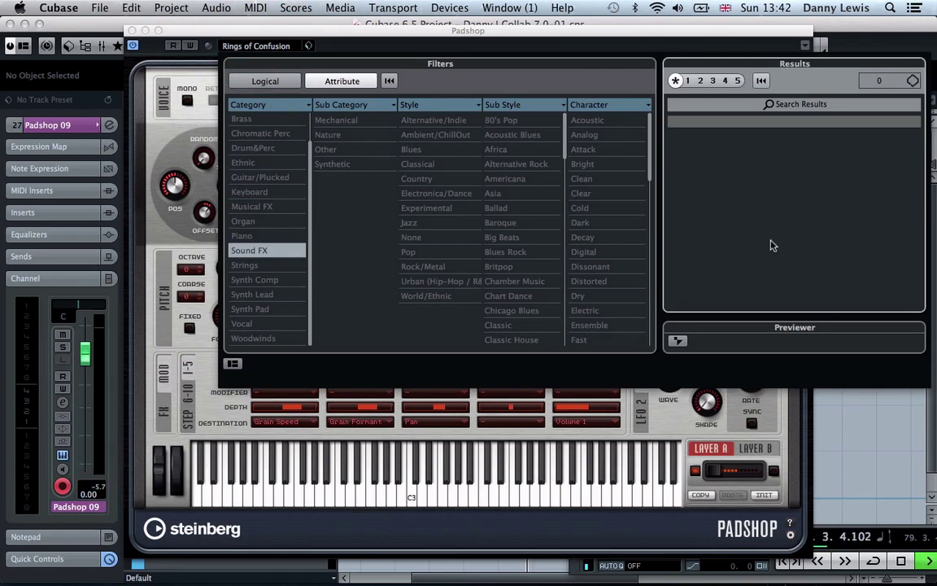
scroll(728, 276, "down", 3)
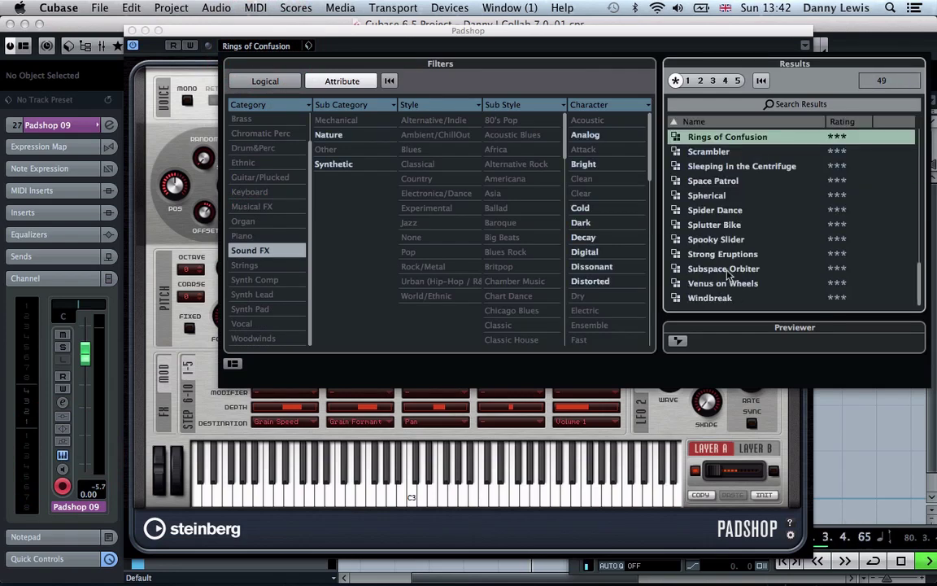
left_click(701, 284)
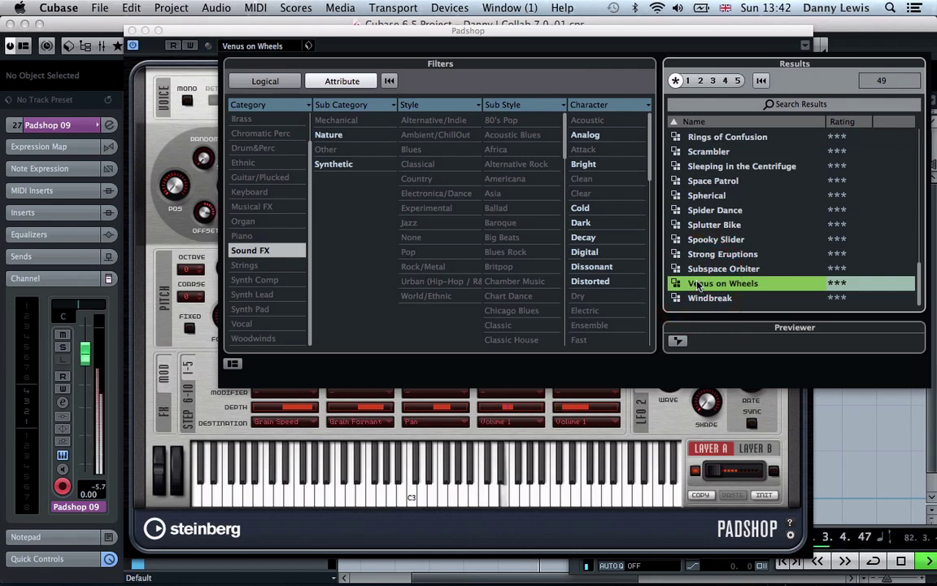
left_click(698, 271)
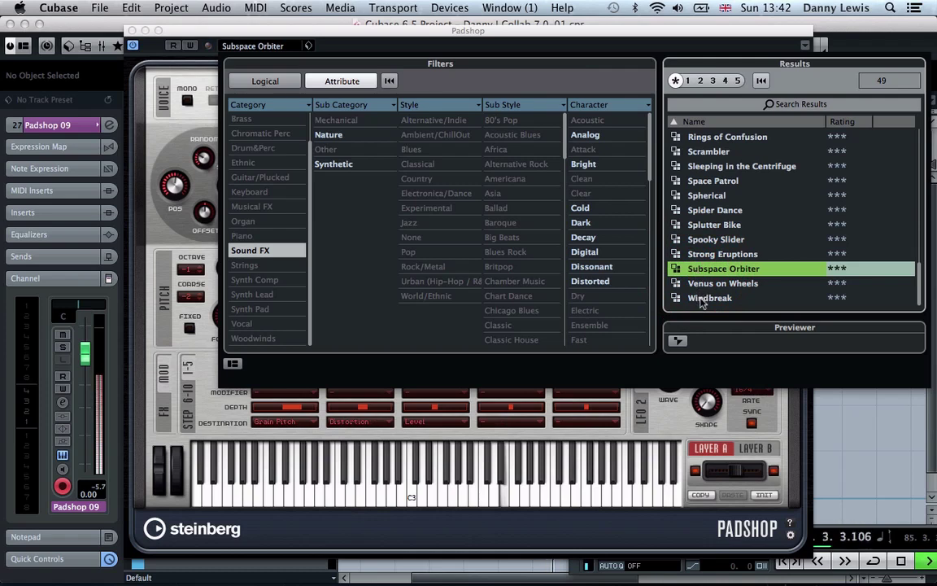
left_click(701, 299)
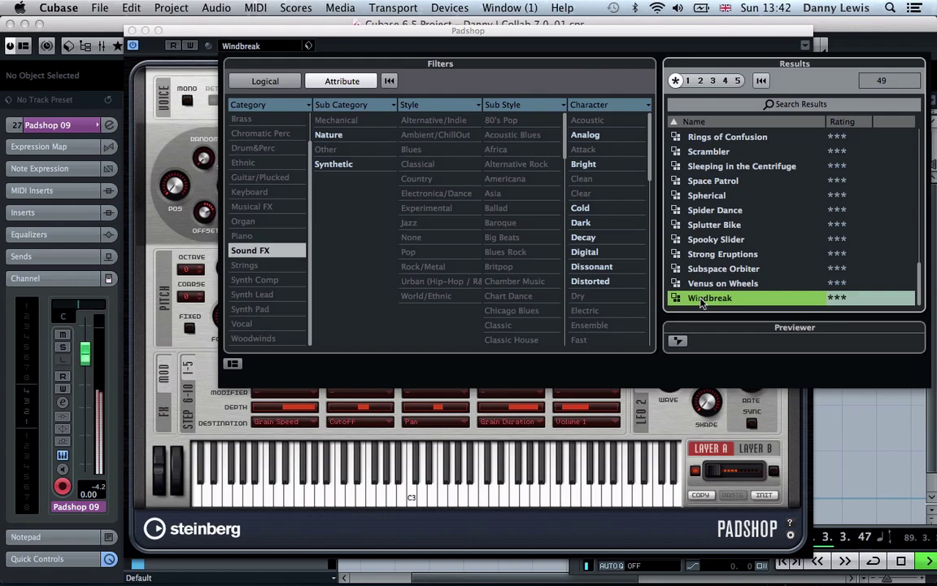
double_click(702, 299)
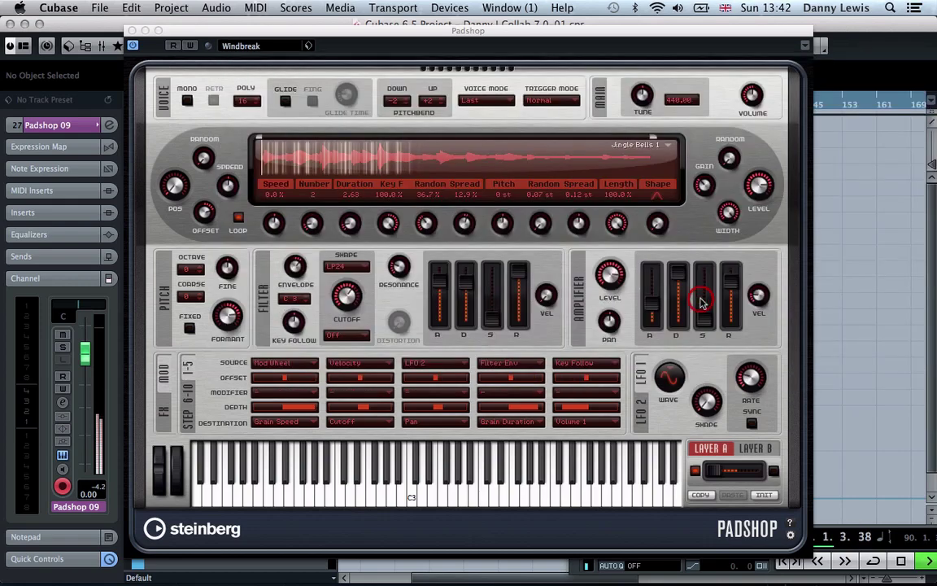
Close the Padshop window, play from about bar 79, and record a Padshop 09 part from bar 83 to bar 91.
left_click(130, 30)
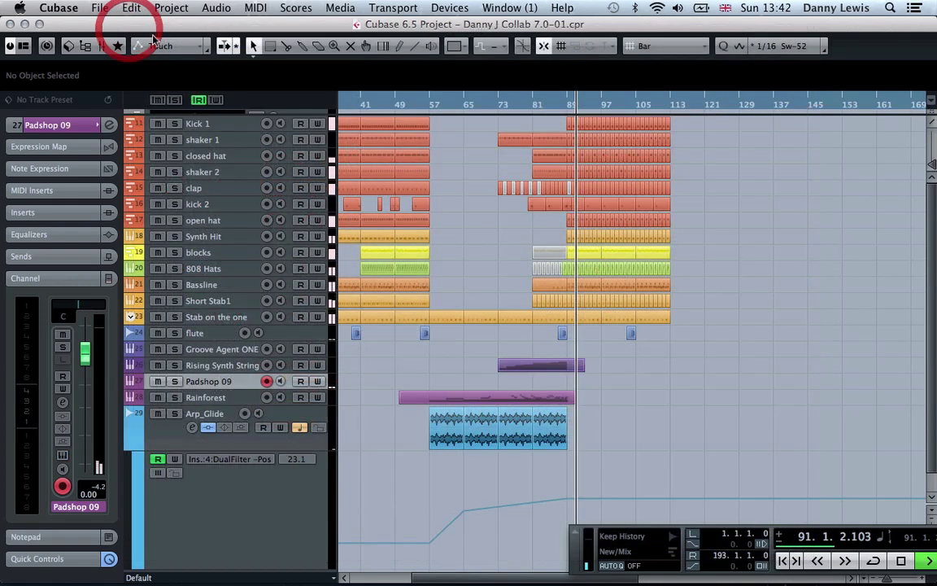
left_click(523, 106)
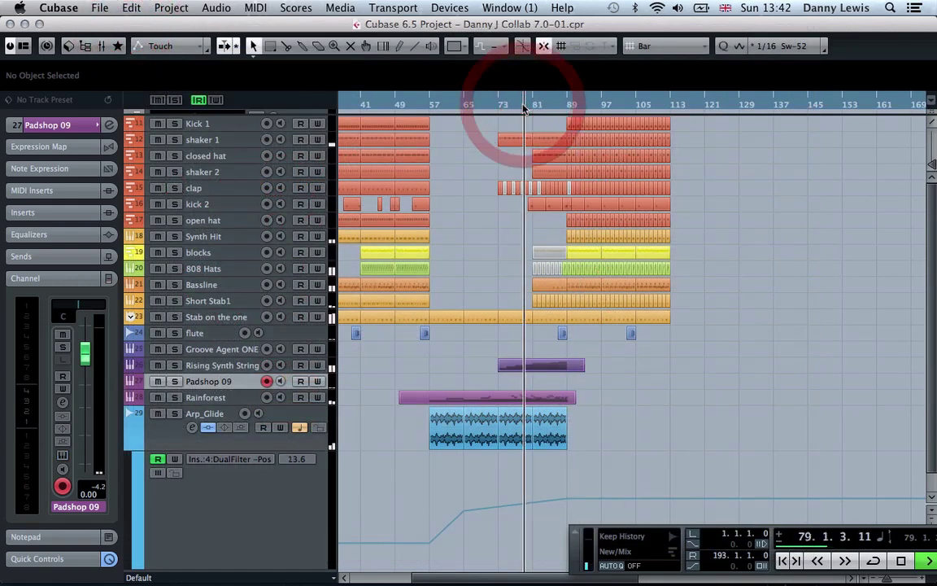
left_click(567, 540)
left_click_drag(567, 540, 408, 447)
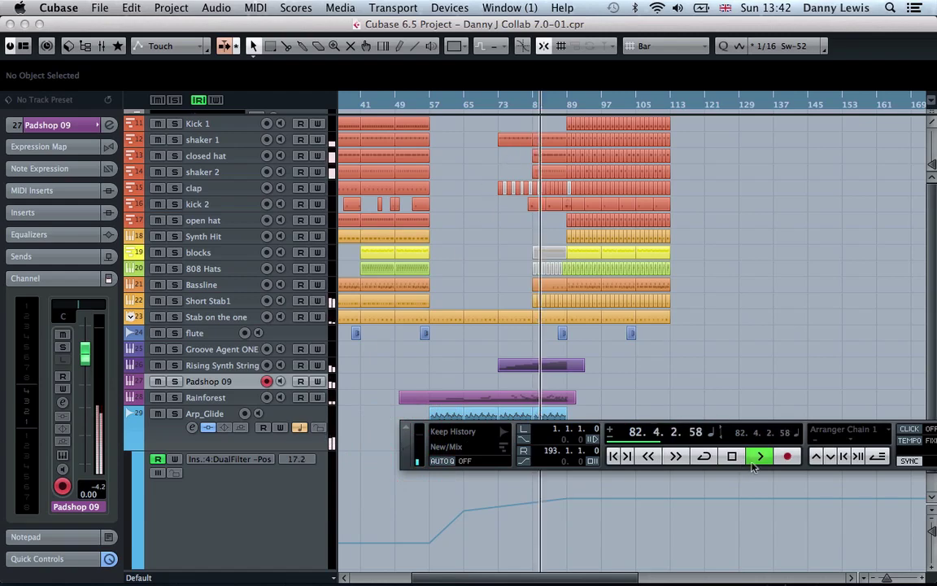
left_click(784, 453)
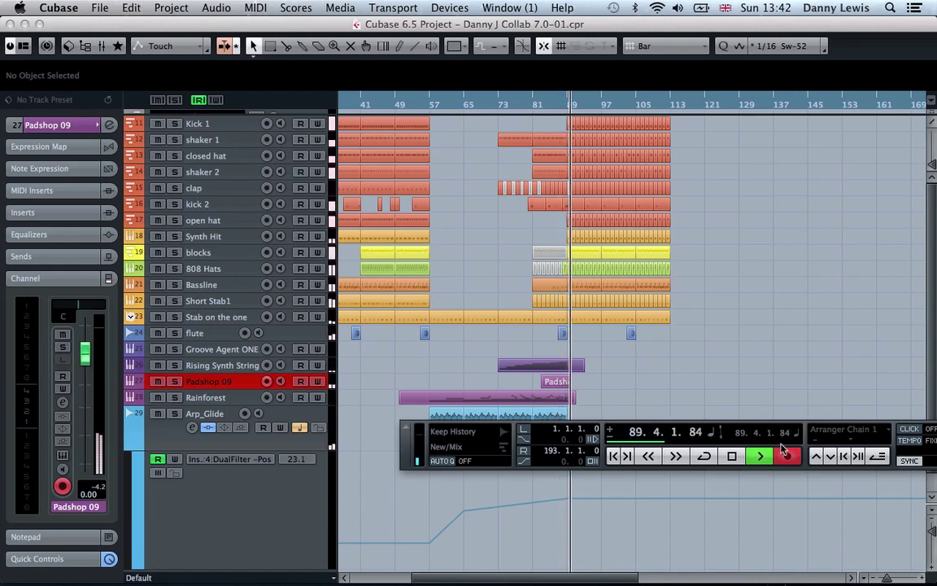
left_click(790, 456)
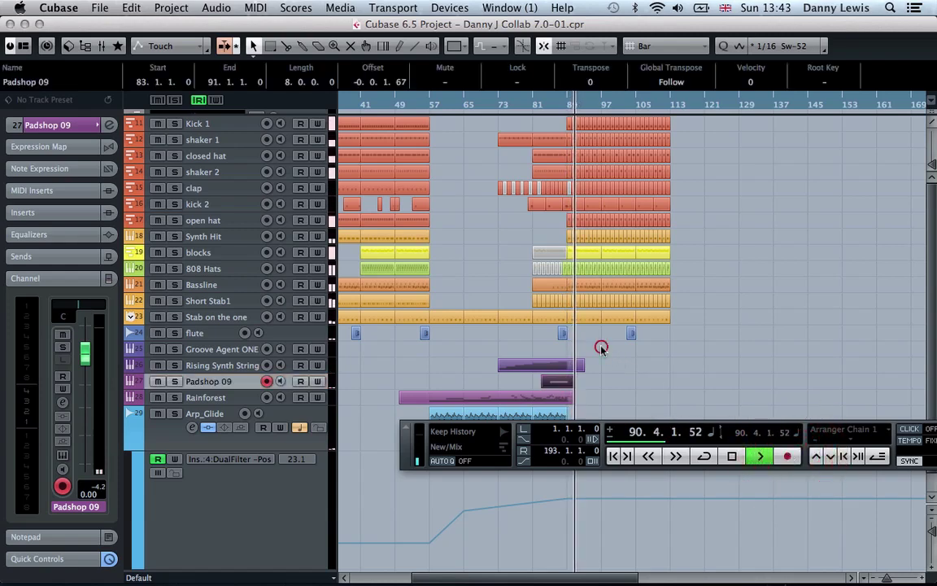
key("space")
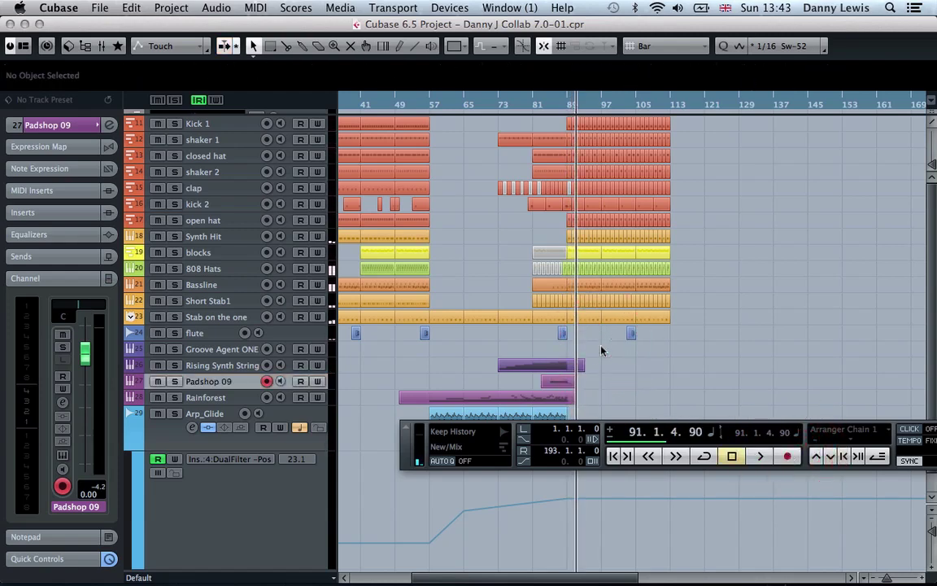
Rename the Padshop 09 track as Noise Riser.
left_click(227, 382)
double_click(228, 382)
left_click(228, 382)
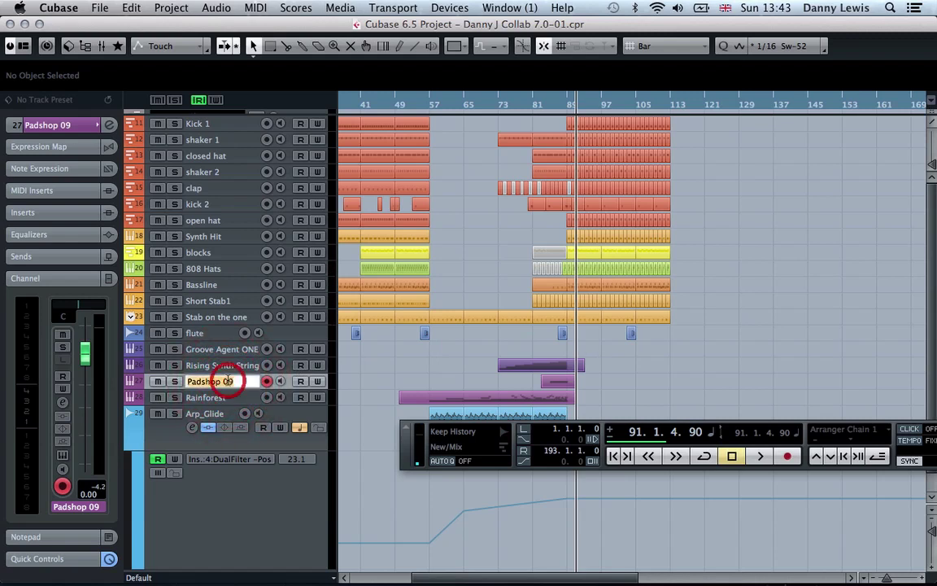
type("Noise Riser")
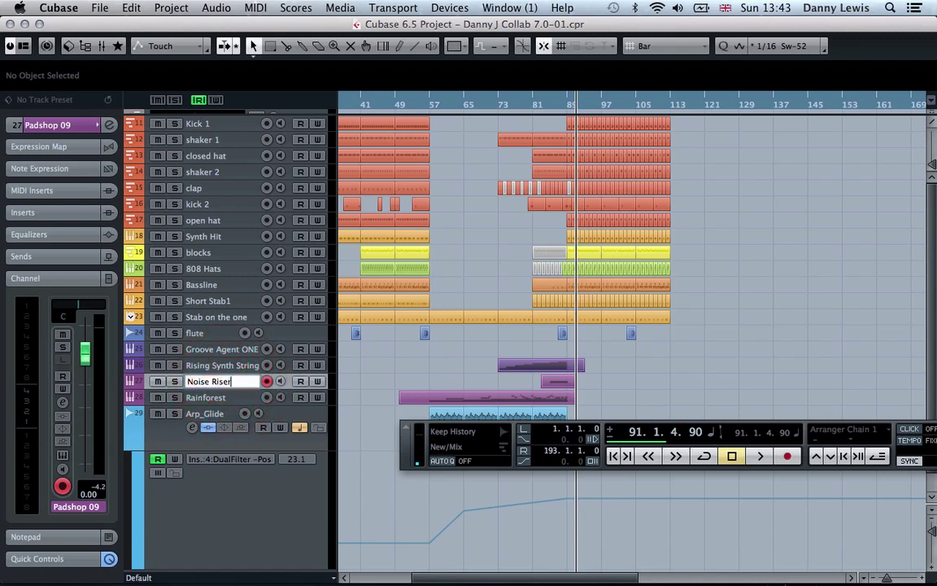
key("Return")
Shorten the end of the recorded Noise Riser part to bar 89, keeping its start at bar 83.
key("h")
key("h")
key("h")
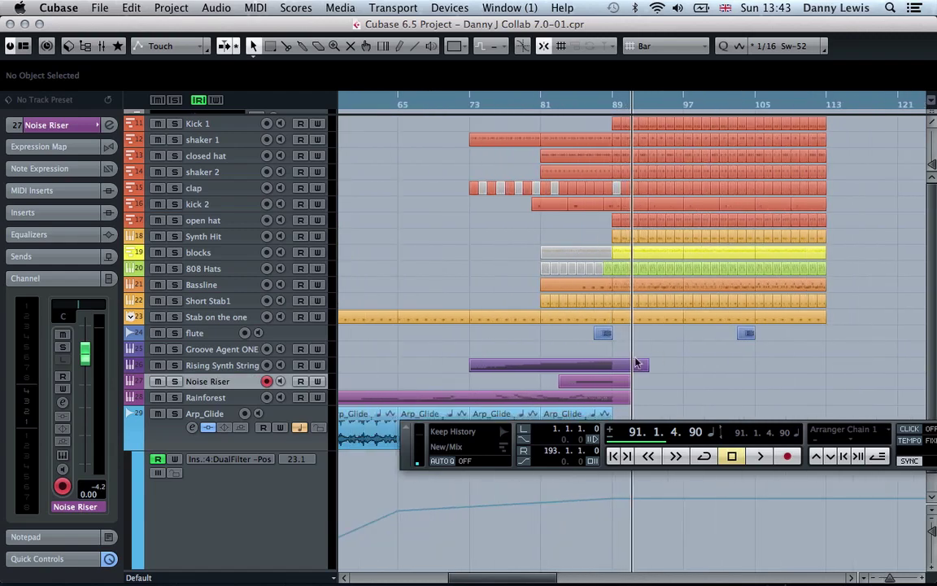
key("h")
key("h")
left_click_drag(623, 382, 581, 384)
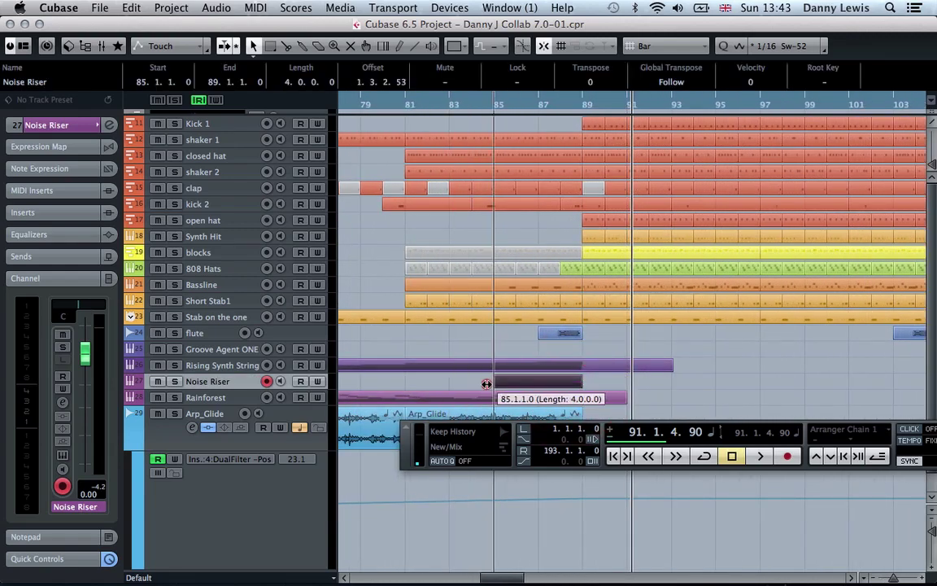
left_click(488, 383)
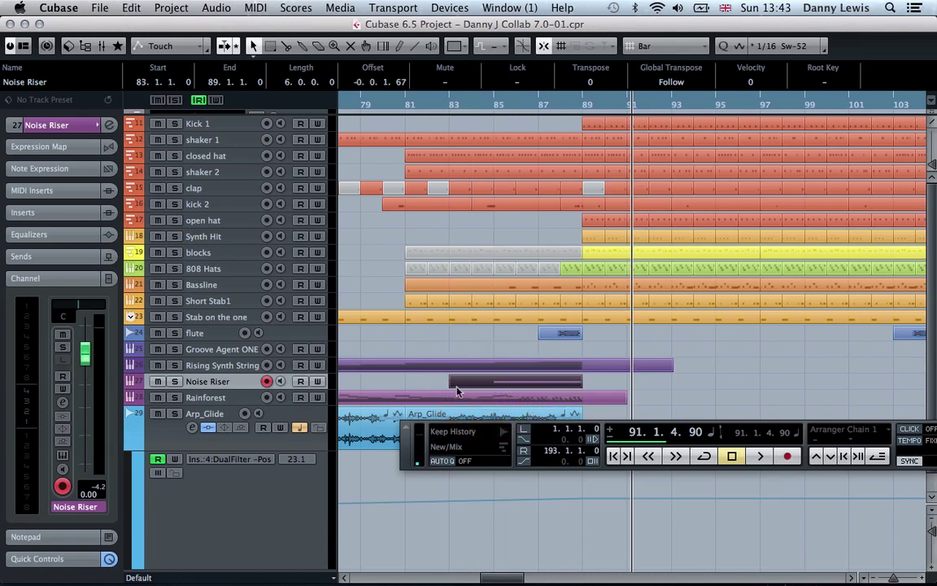
Check the Noise Riser note's position in the Key Editor and trim the part's start to bar 85.
double_click(483, 386)
left_click(293, 268)
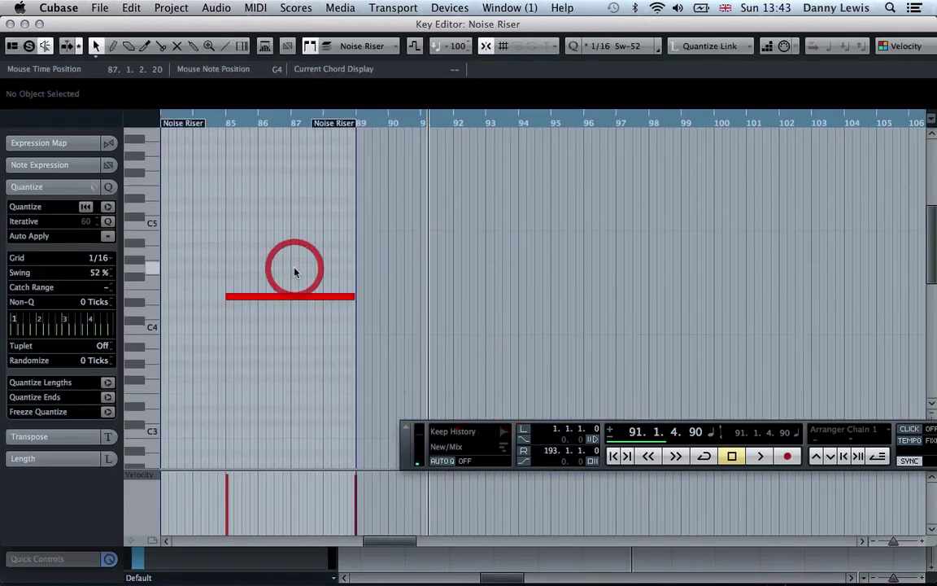
key("Escape")
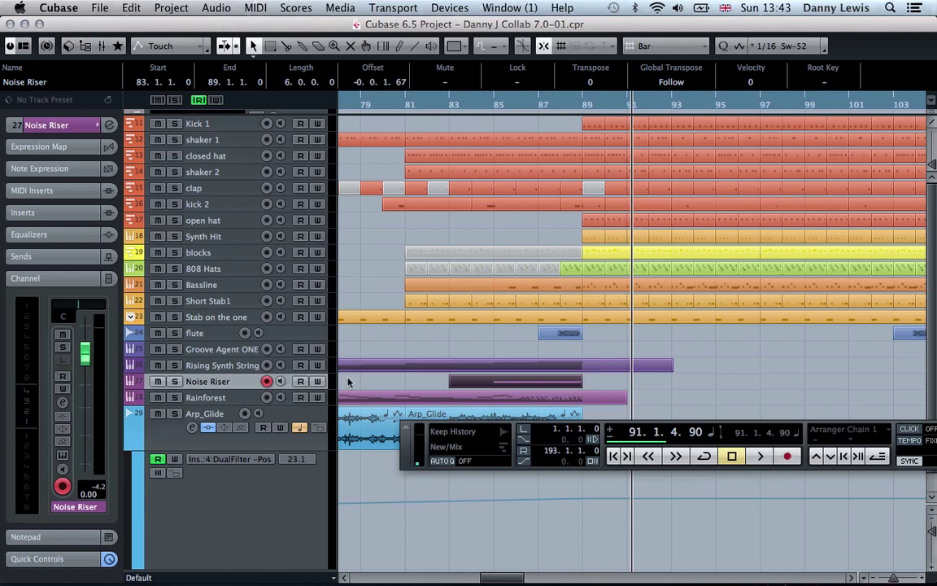
left_click_drag(449, 381, 494, 380)
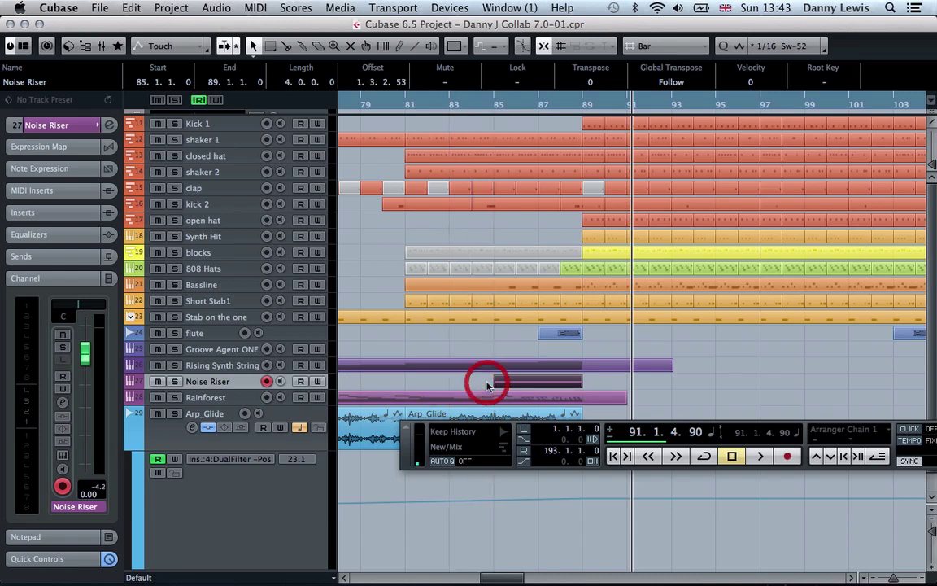
Move the floating transport clear of the Arp_Glide events in the breakdown.
key("g")
key("g")
key("g")
key("g")
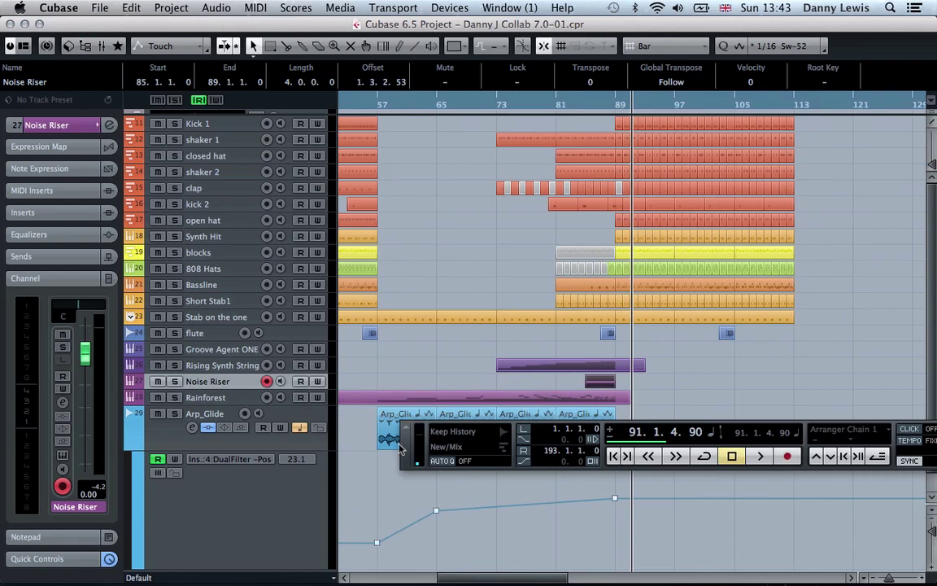
left_click_drag(405, 446, 421, 502)
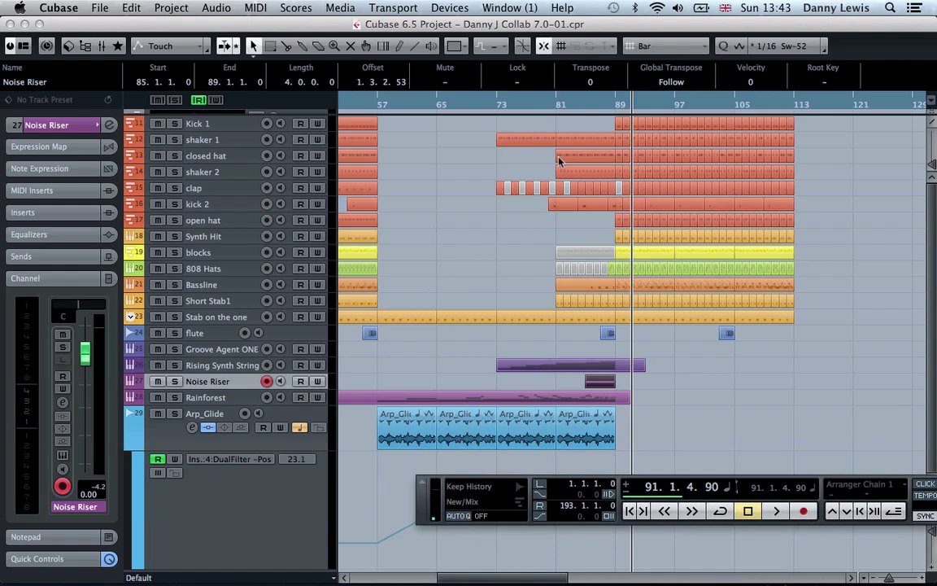
Examine the full arrangement and the layered build-up from the breakdown at bar 57 to the re-entry at bar 89.
key("g")
key("g")
key("g")
key("g")
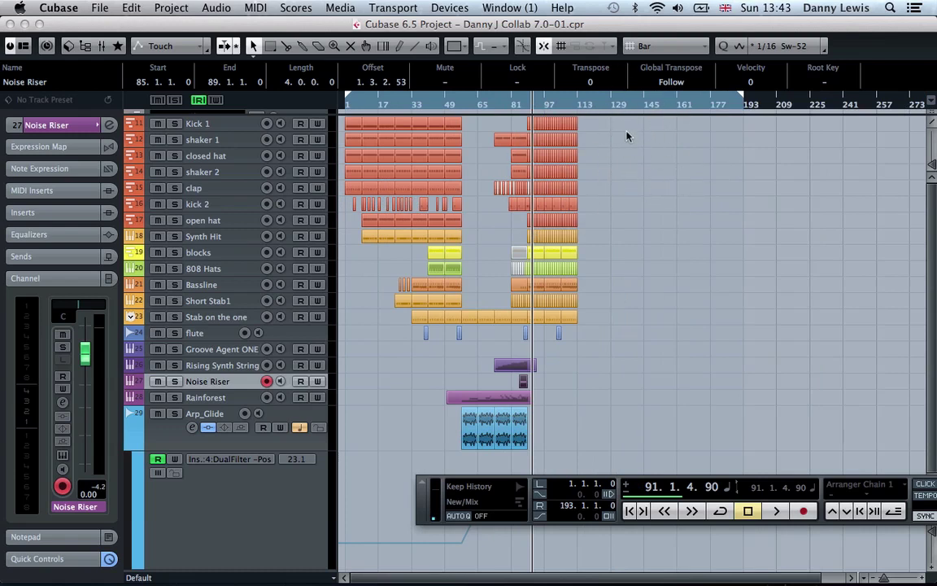
key("h")
key("h")
key("h")
key("h")
key("h")
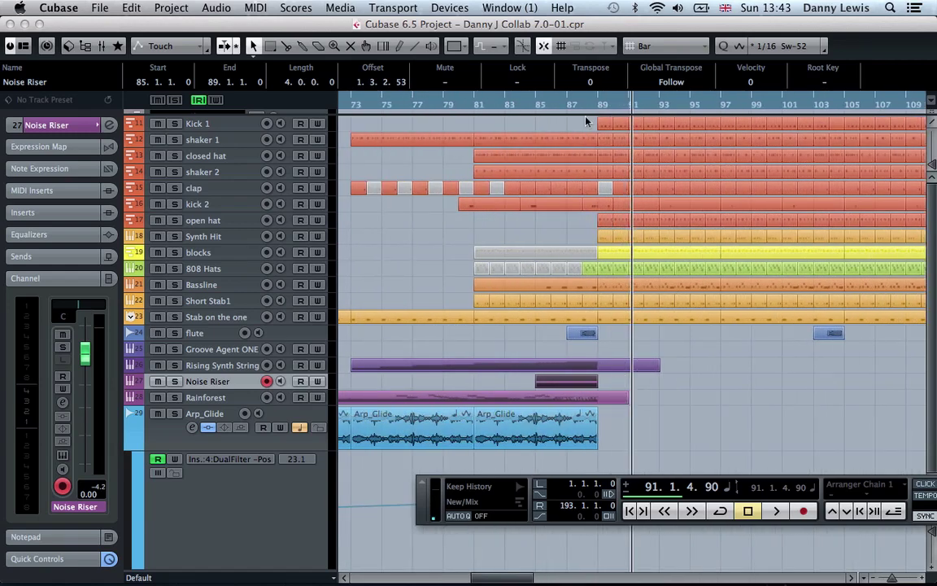
key("g")
key("g")
key("g")
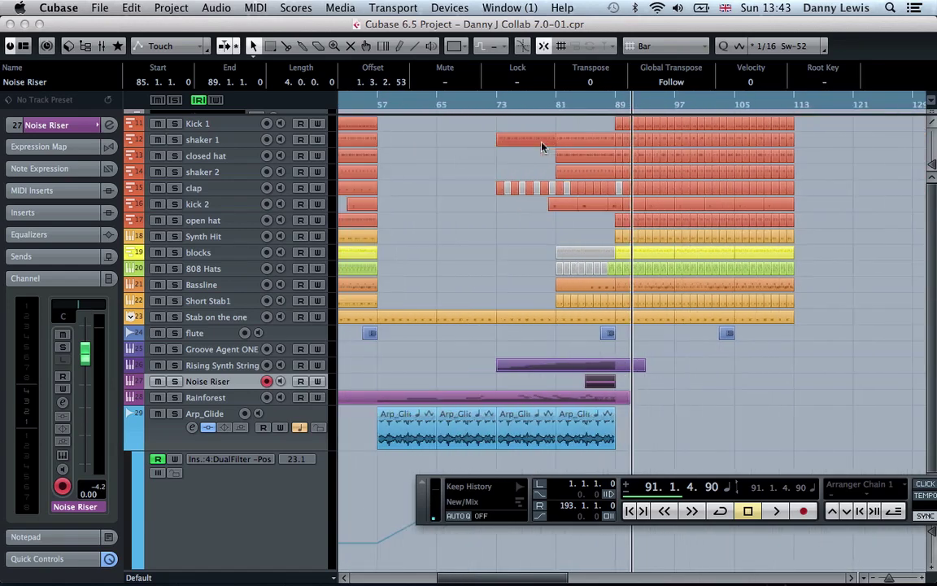
key("g")
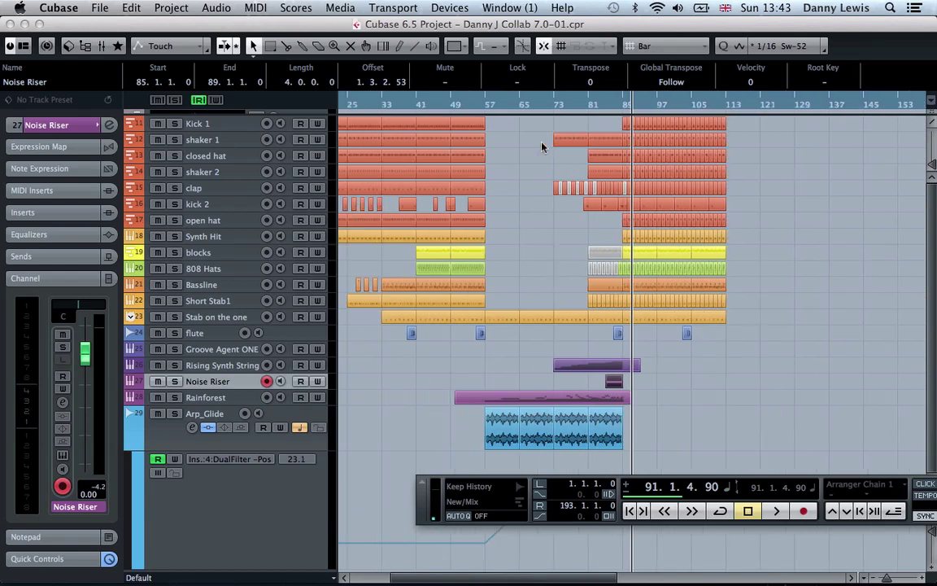